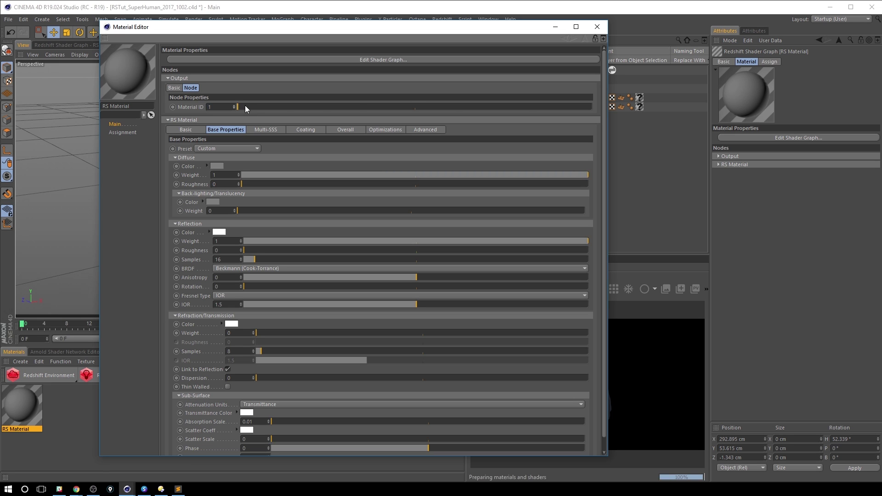
Set the Material ID of the RS Material's output node to 0.
left_click_drag(244, 106, 584, 113)
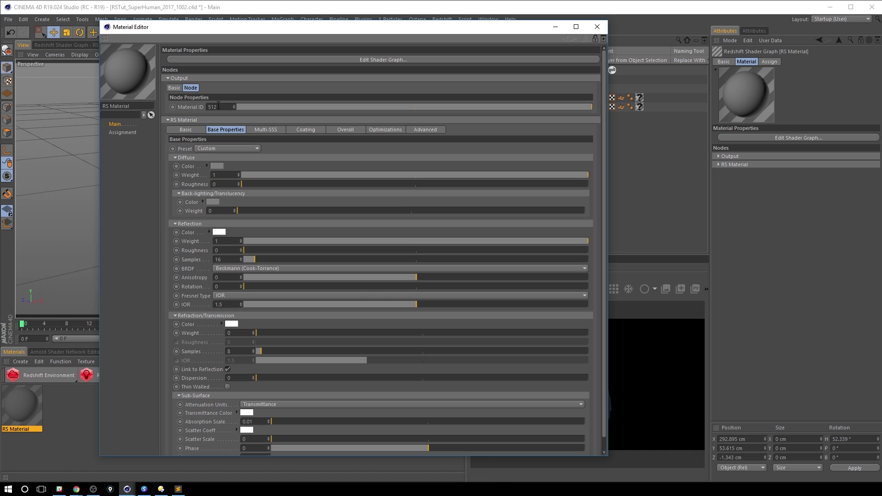
left_click_drag(219, 106, 66, 68)
type("0")
key("Return")
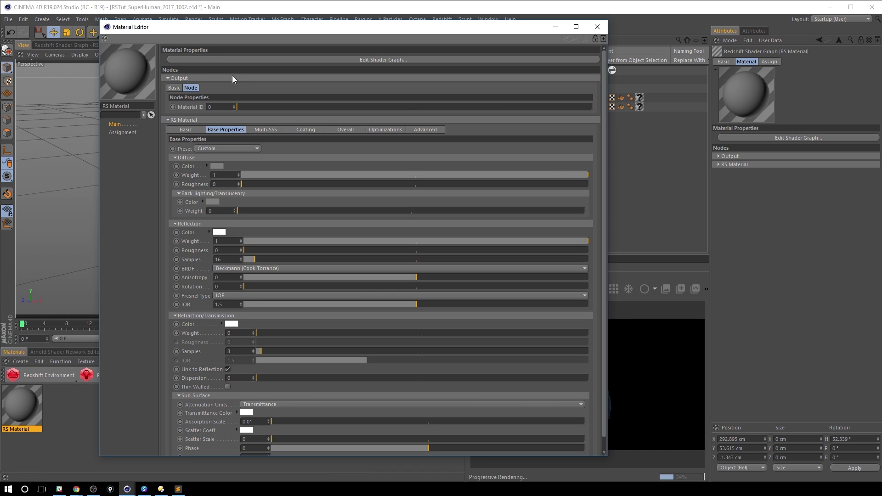
Examine the material's shader graph and the AOV section of the Redshift render settings, and return to the perspective view.
left_click(78, 44)
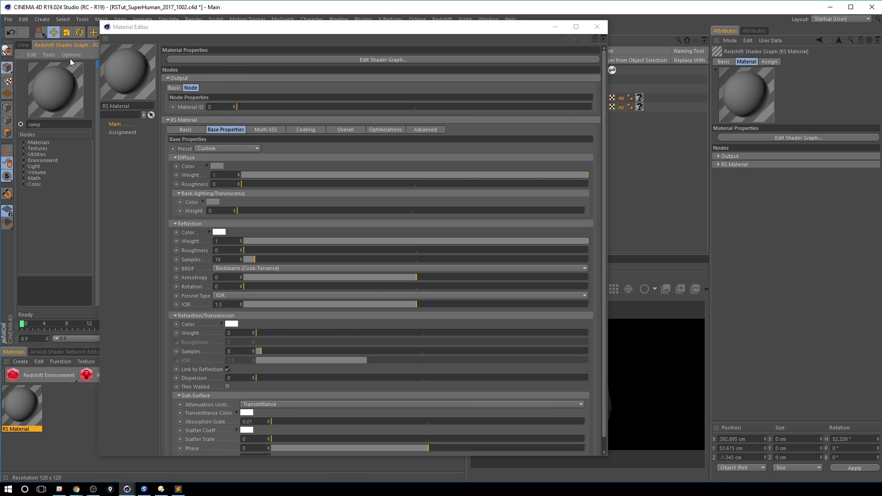
left_click_drag(197, 23, 366, 43)
left_click(151, 45)
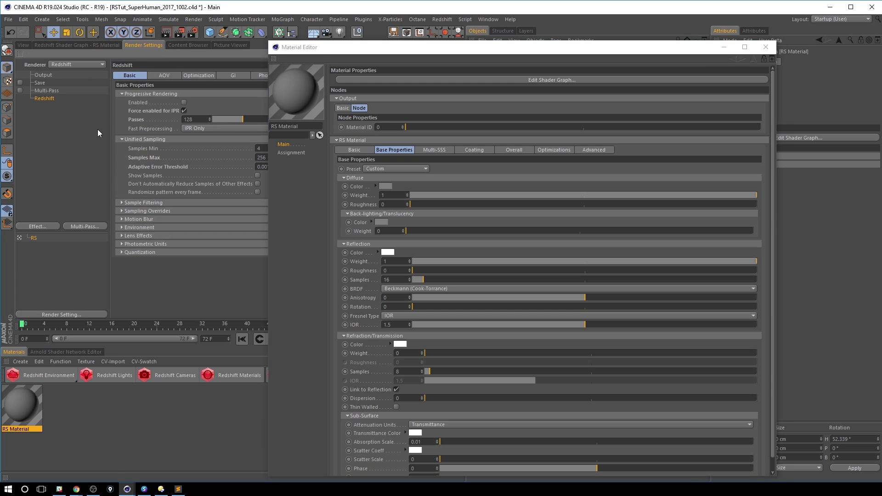
left_click(164, 75)
left_click(24, 45)
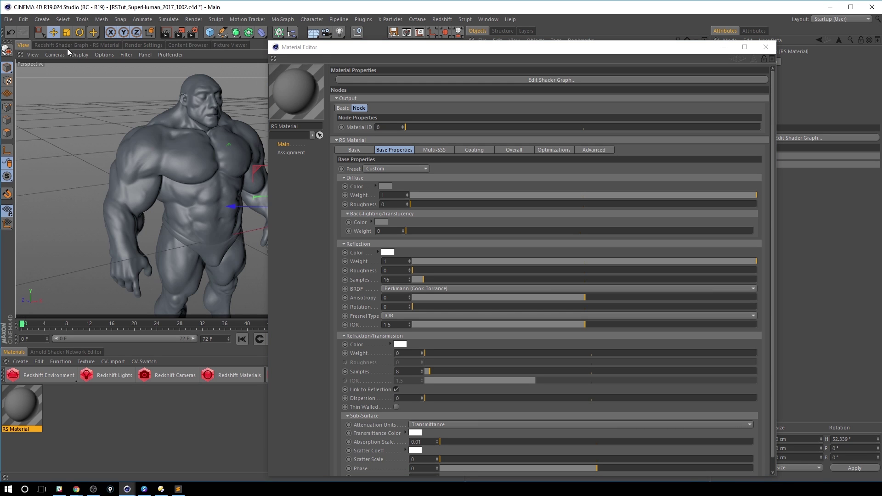
left_click_drag(387, 48, 227, 31)
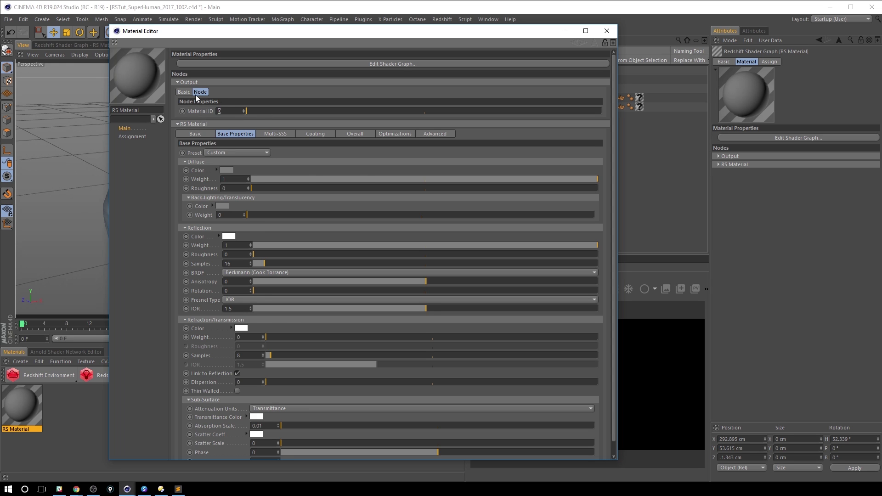
Rename the RS Material's output node as Plastic Output.
left_click(184, 92)
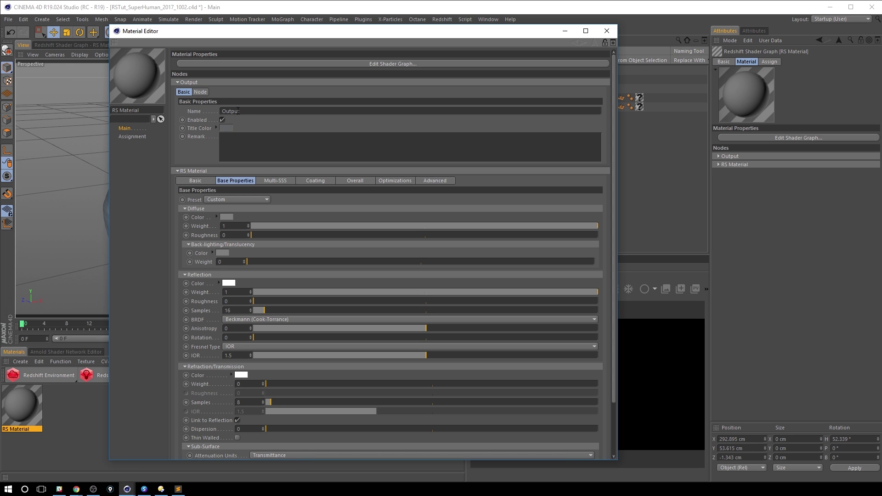
left_click(304, 64)
left_click_drag(311, 33, 833, 106)
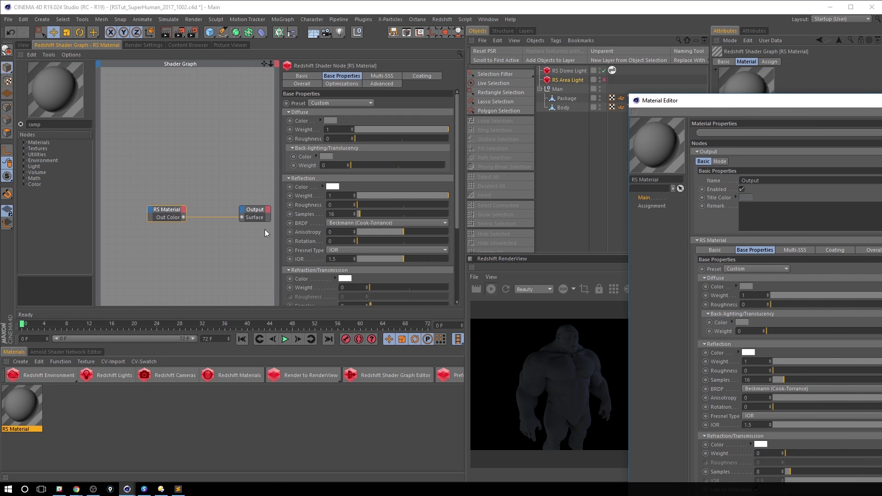
left_click(256, 212)
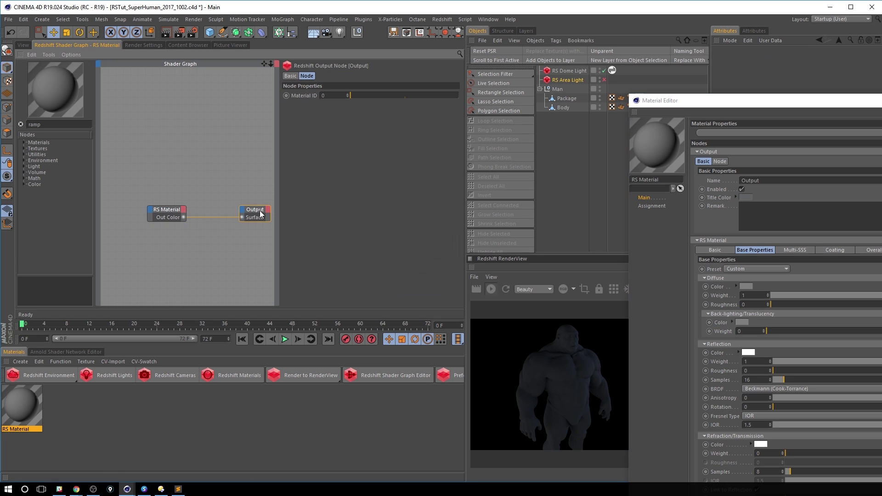
left_click(293, 76)
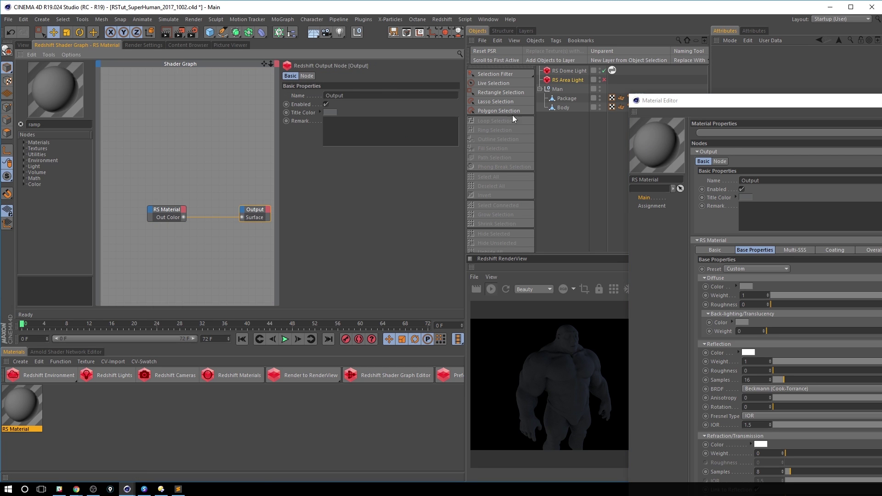
left_click(712, 178)
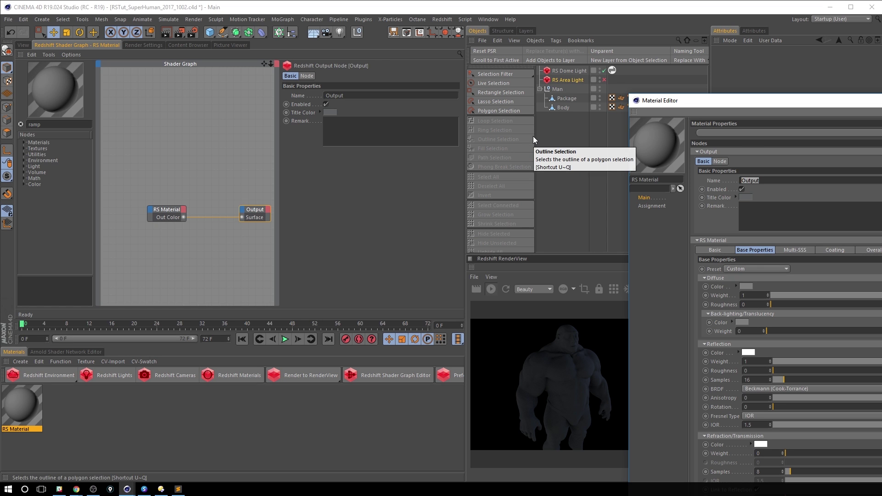
type("Plastic Output")
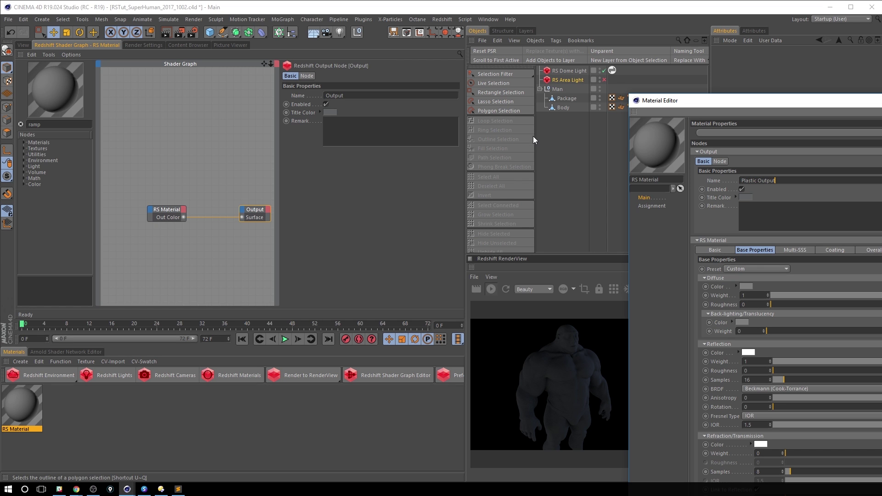
left_click_drag(798, 102, 511, 41)
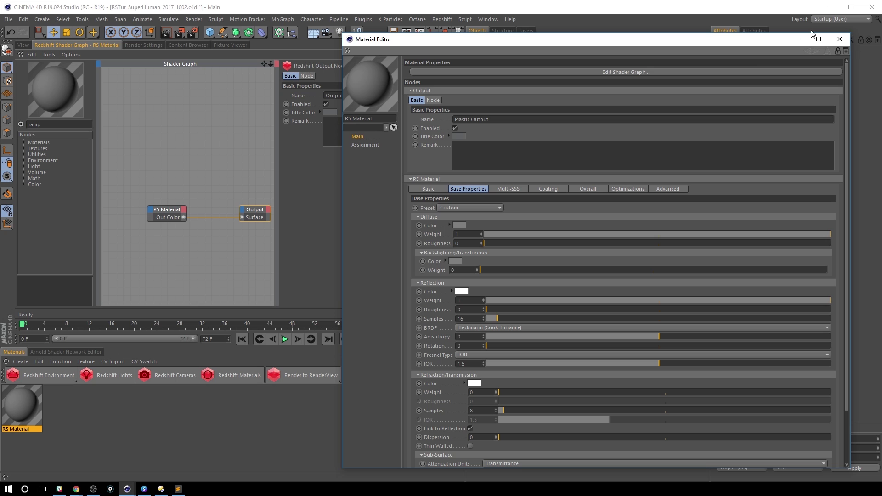
left_click(313, 200)
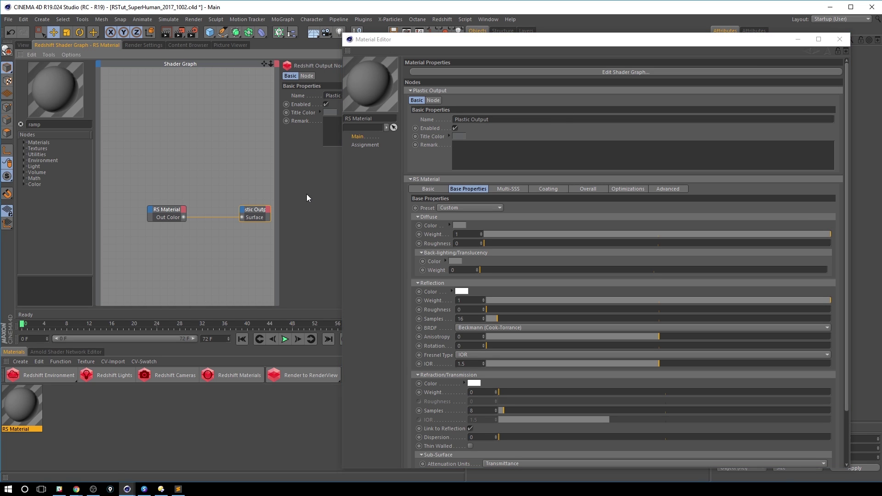
Move the Plastic Output node up and closer to the RS Material node in the shader graph.
left_click_drag(254, 212, 224, 177)
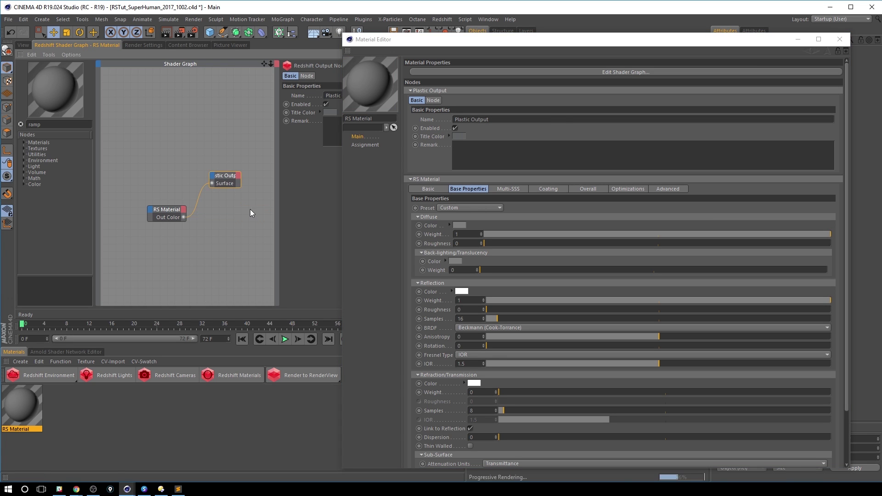
left_click(241, 185)
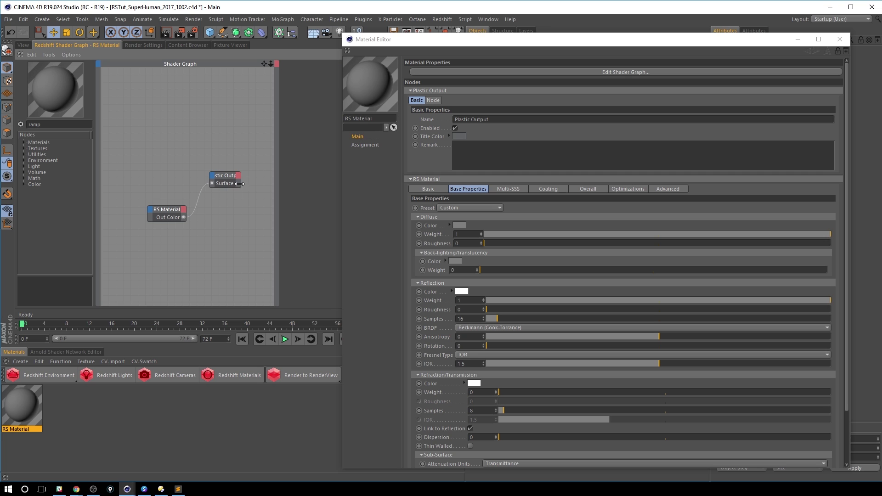
left_click(239, 184)
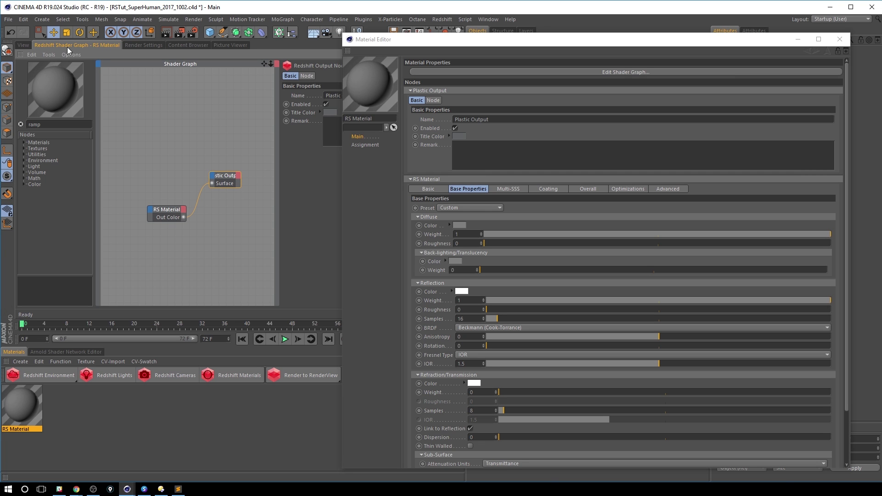
Rename the material as Plastic Body and assign it to the existing material tag on the Body object.
left_click(25, 45)
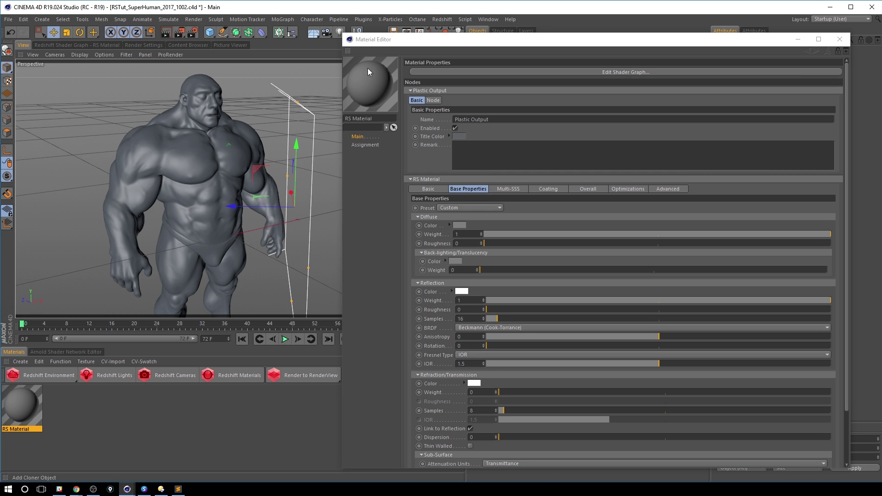
left_click(375, 121)
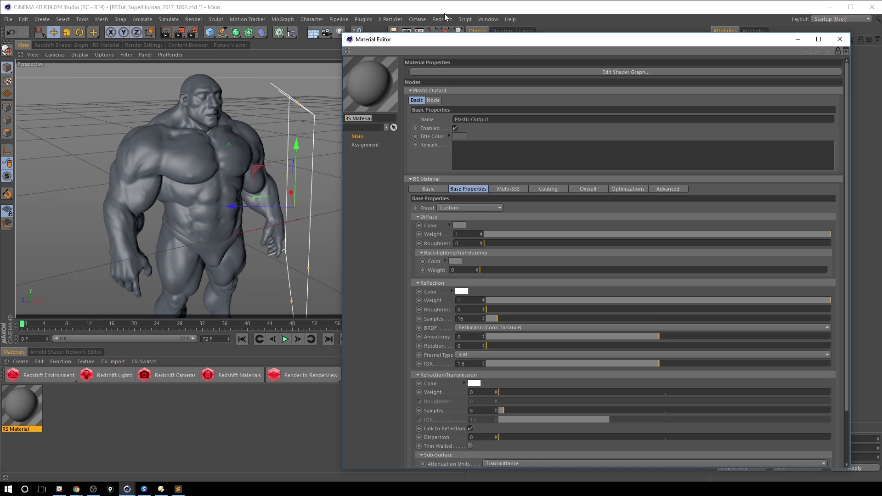
type("Plastic Body")
left_click_drag(593, 41, 302, 56)
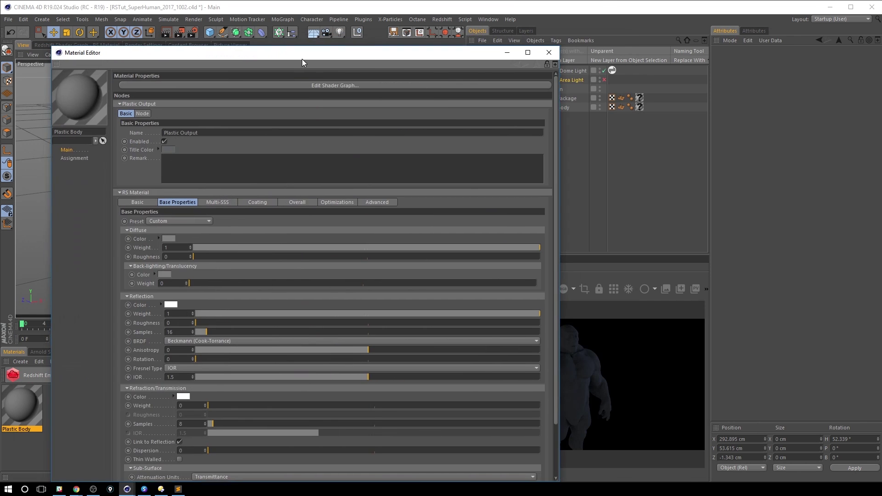
left_click(550, 56)
left_click_drag(24, 408, 642, 108)
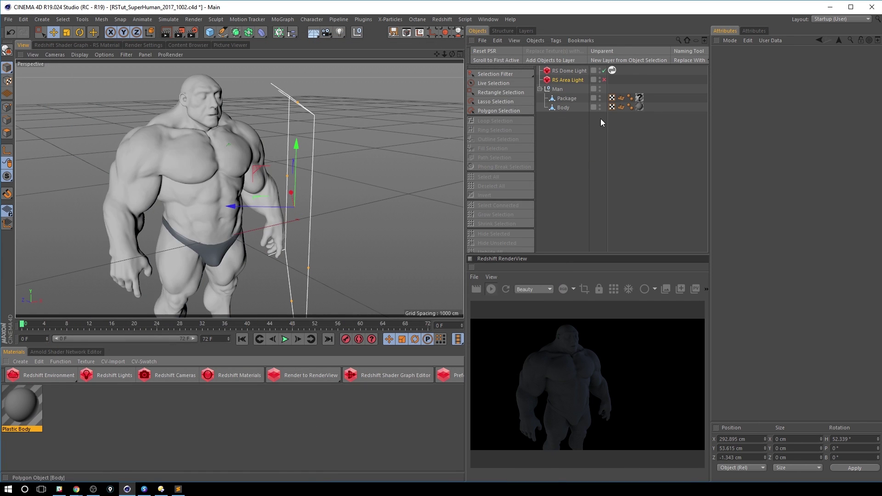
Duplicate the Plastic Body material as Plastic Package and assign the copy to the Package object's existing material tag.
left_click_drag(28, 404, 73, 405, "ctrl")
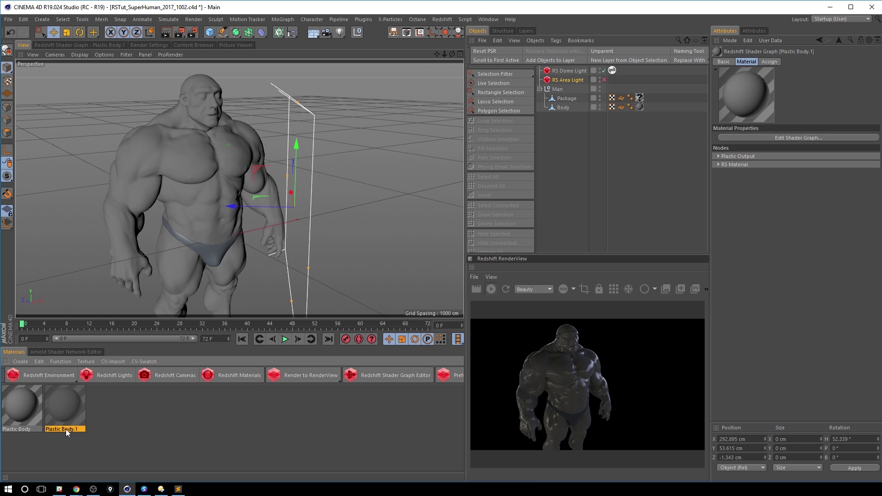
double_click(65, 429)
type("Plastic Package")
key("Return")
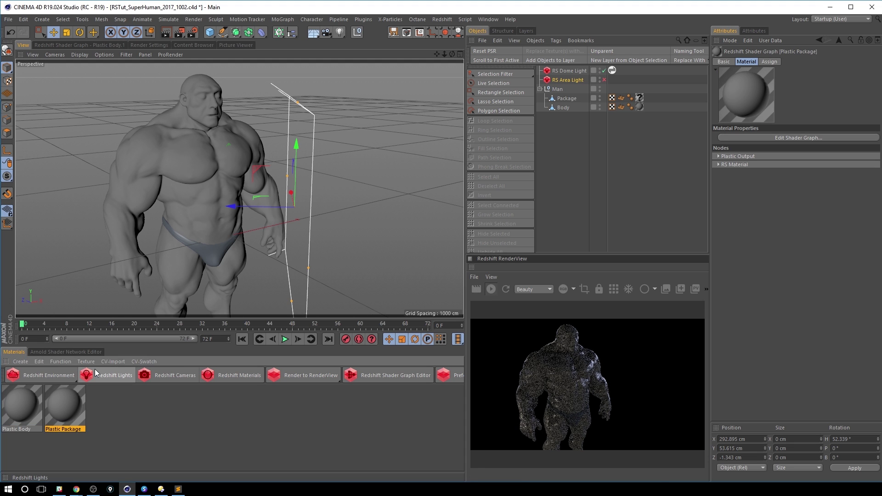
left_click_drag(68, 405, 642, 99)
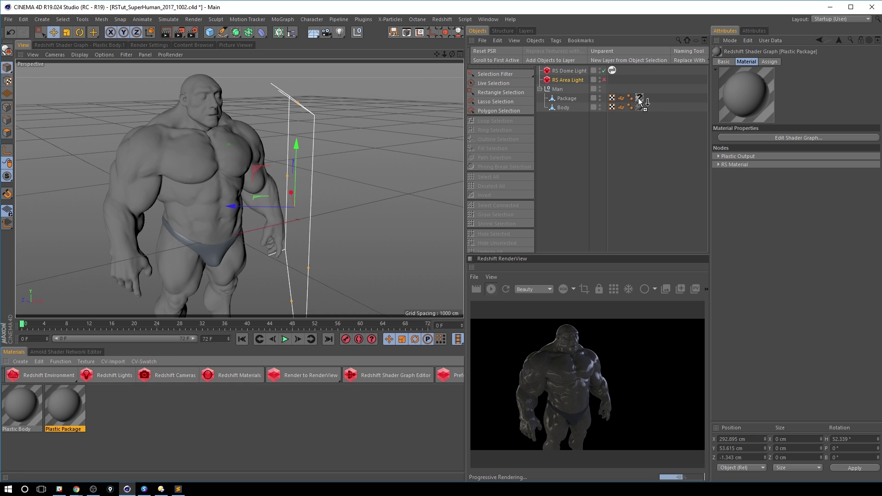
Open the Plastic Body material for editing and examine its RS Material base properties and Multi-SSS settings.
double_click(23, 419)
left_click(206, 113)
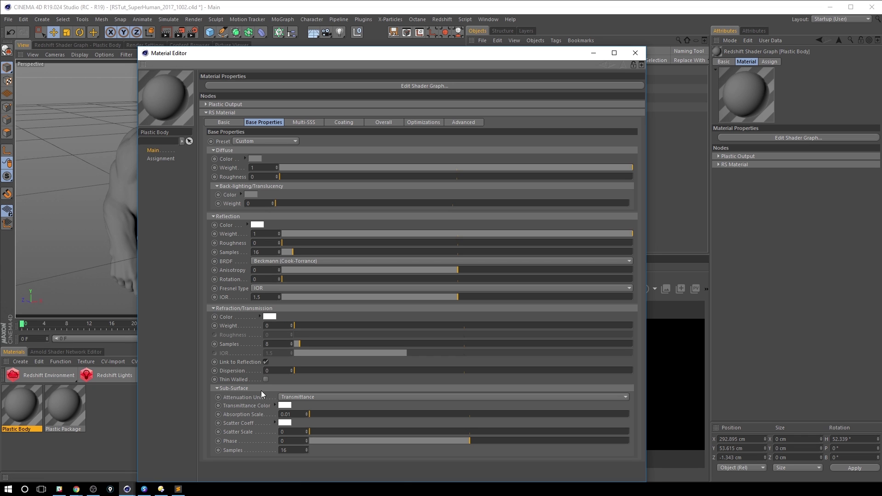
left_click(218, 389)
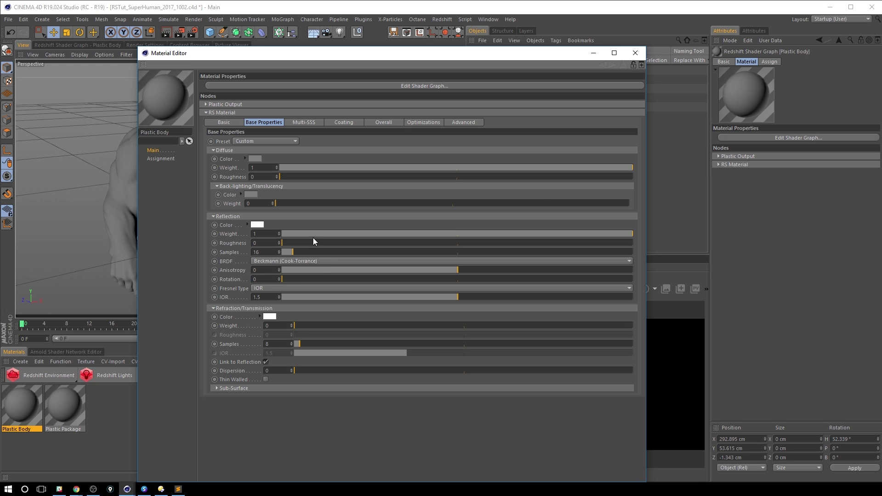
left_click(305, 122)
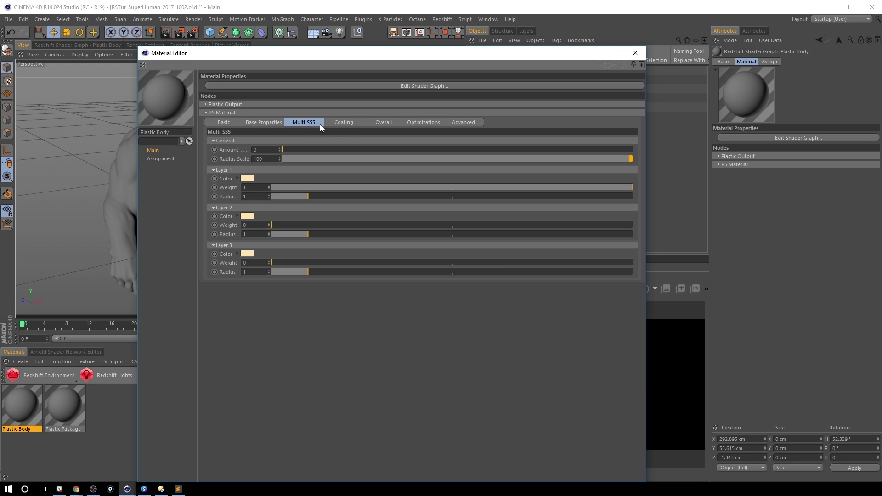
left_click(277, 123)
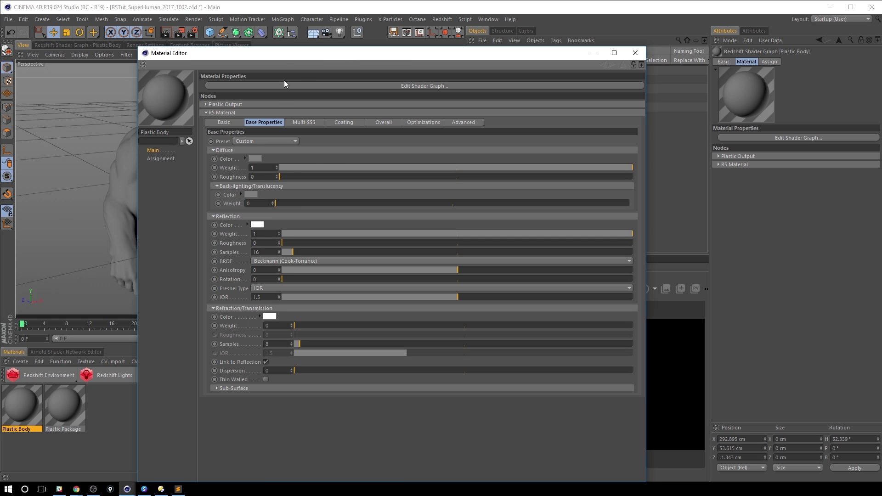
Set the Plastic Body material's diffuse color to a yellow-orange with hue 42°, saturation 100% and value 100%.
left_click_drag(341, 57, 270, 46)
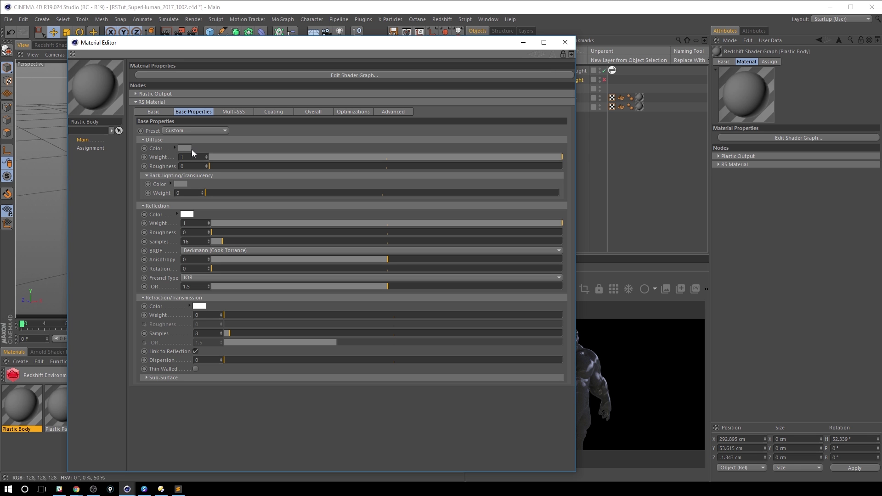
mouse_move(247, 48)
left_mouse_down()
mouse_move(501, 167)
mouse_move(383, 429)
mouse_move(390, 388)
mouse_move(250, 65)
mouse_move(258, 60)
left_mouse_up()
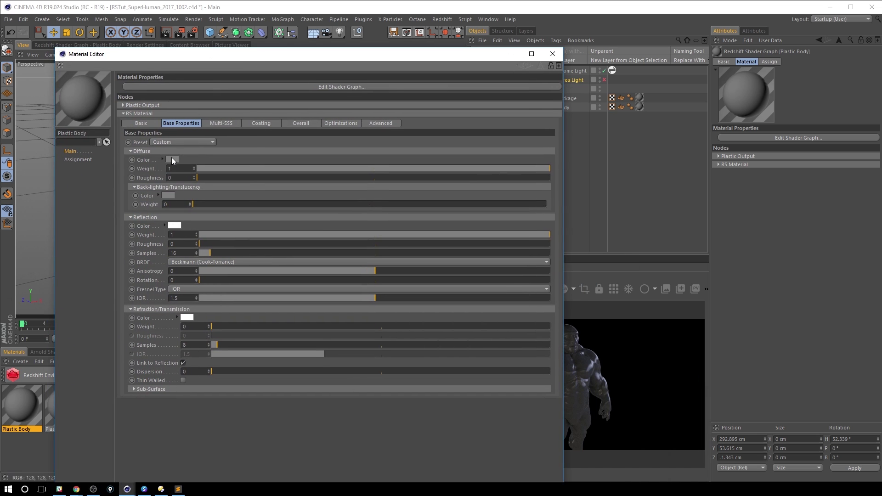
left_click(173, 159)
left_click_drag(236, 166, 244, 175)
left_click(151, 156)
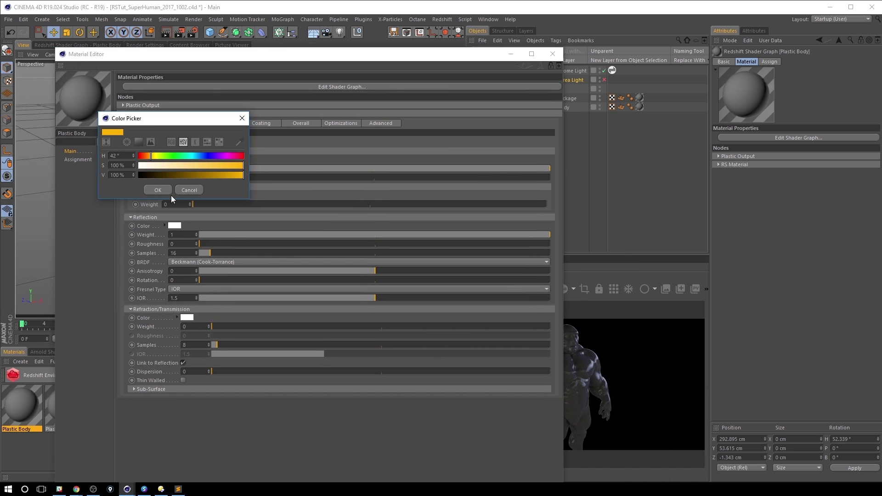
left_click(158, 190)
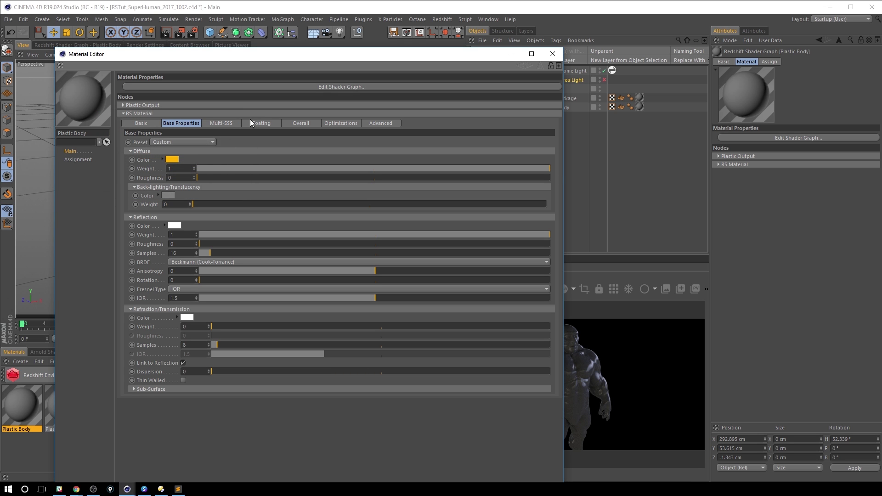
Review the available RS Material presets, including Plastic, and keep Plastic Body on the Custom preset.
left_click(214, 143)
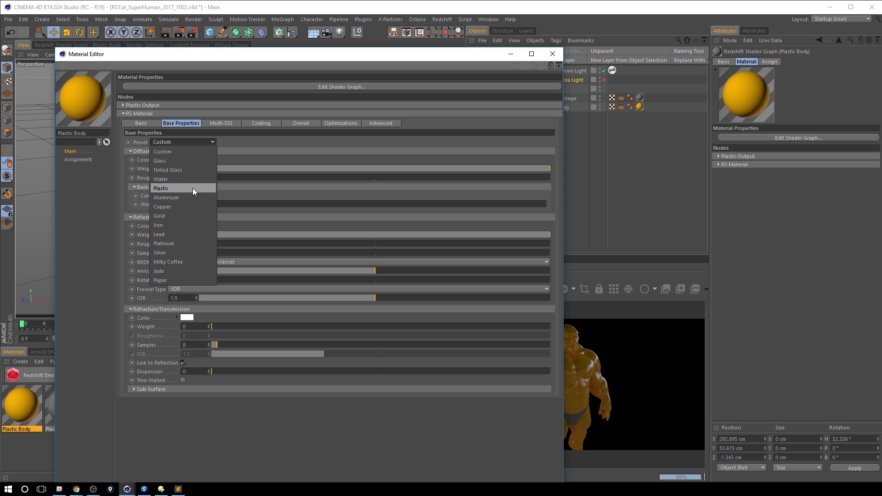
left_click(197, 150)
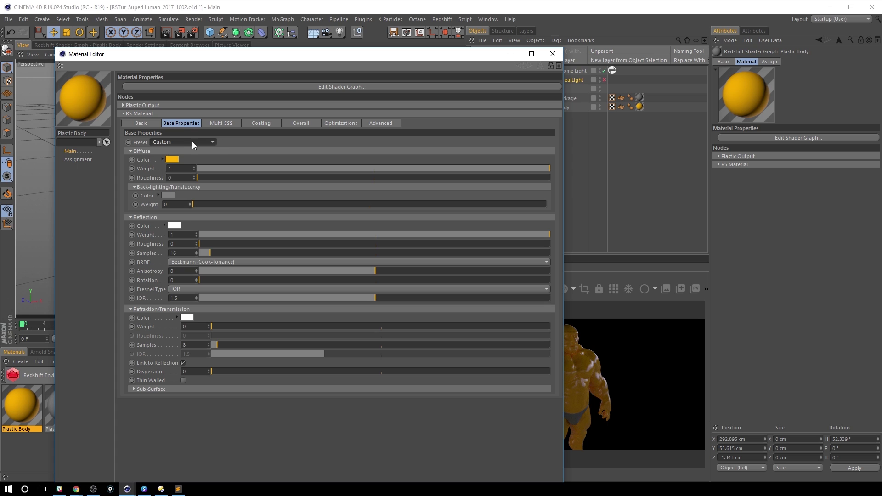
left_click(209, 142)
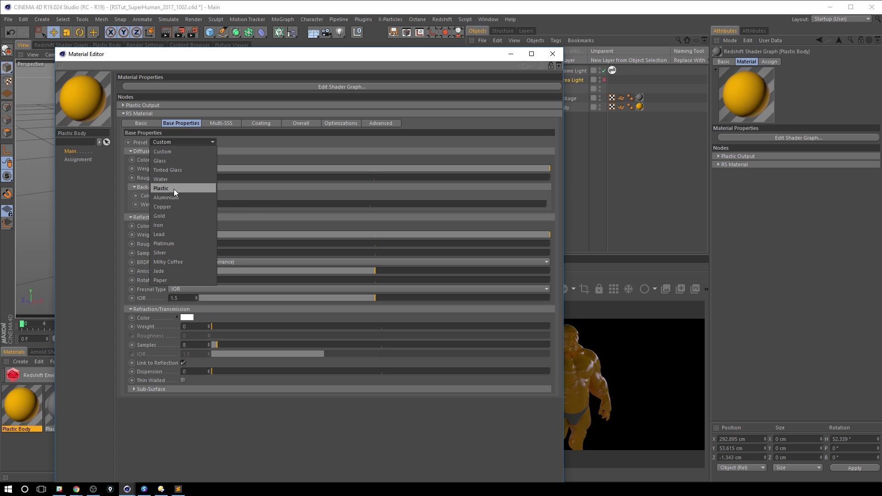
left_click(177, 152)
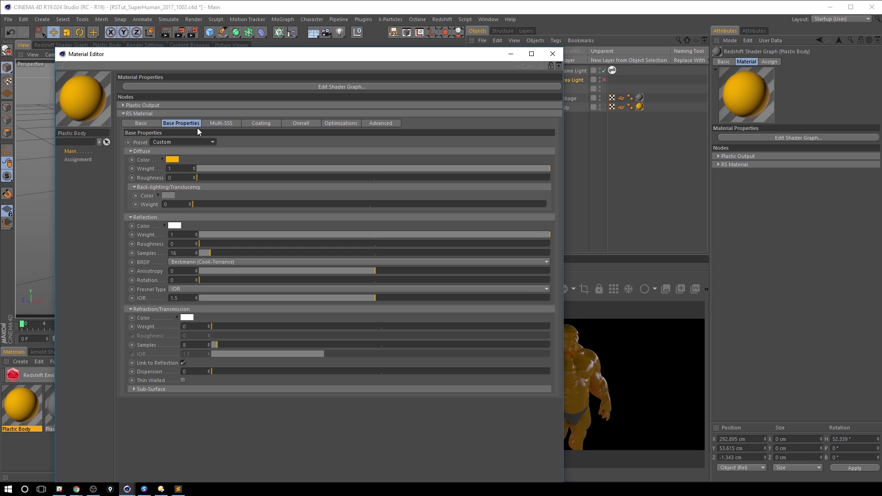
Set the RS Dome Light's exposure to 2.
mouse_move(340, 54)
left_mouse_down()
mouse_move(310, 69)
mouse_move(256, 382)
mouse_move(198, 381)
mouse_move(328, 280)
mouse_move(299, 81)
mouse_move(326, 46)
left_mouse_up()
left_click(569, 71)
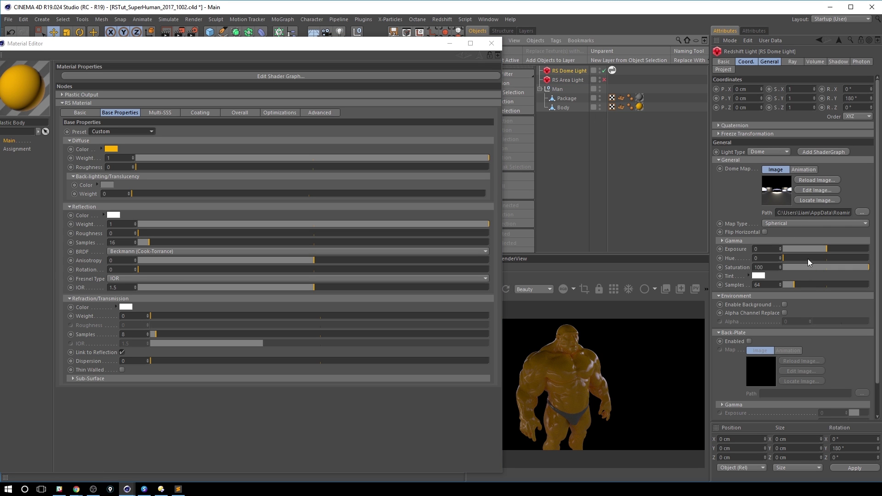
left_click(769, 250)
type("2")
key("Return")
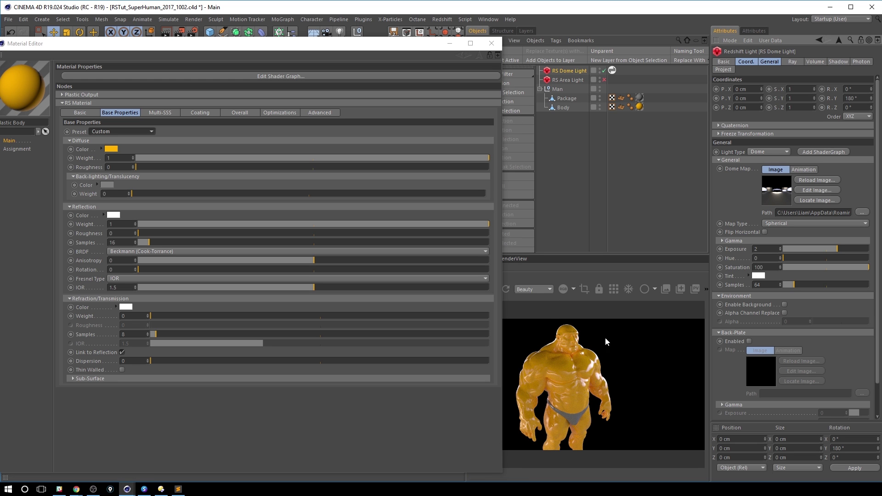
Dock the floating Material Editor alongside the perspective viewport, with Plastic Body's reflection and refraction settings in view.
left_click_drag(241, 43, 257, 32)
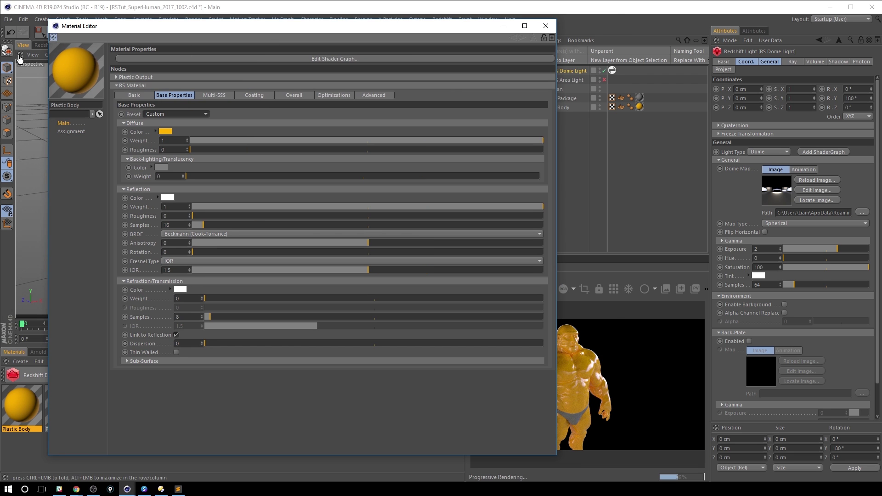
left_click_drag(19, 56, 20, 55)
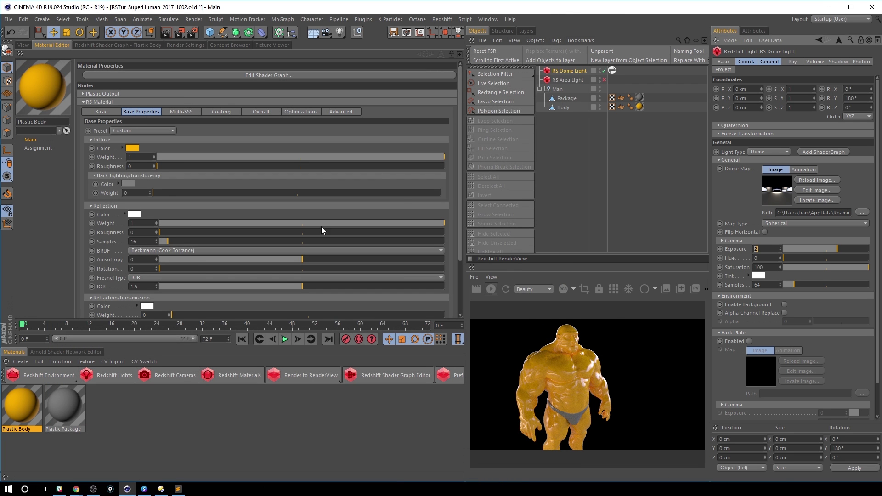
left_click_drag(461, 108, 467, 160)
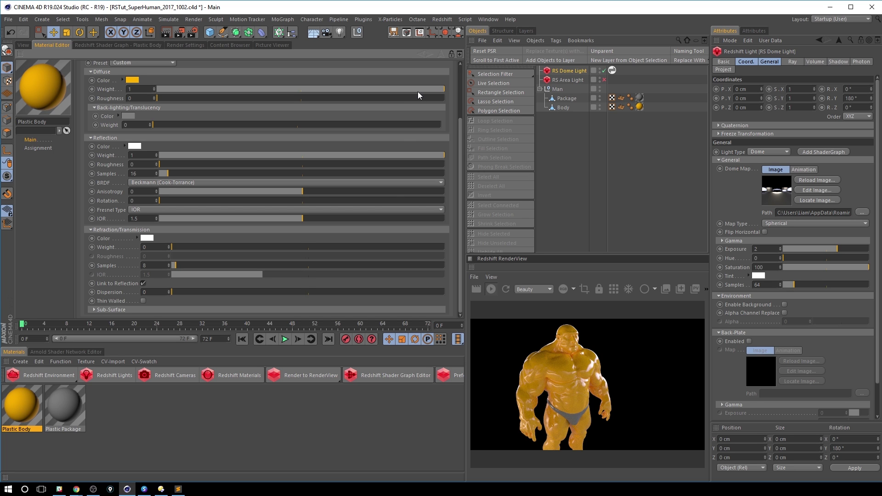
Try a diffuse weight of 0 on the Plastic Body material, and restore the weight to 1.
left_click_drag(435, 88, 422, 90)
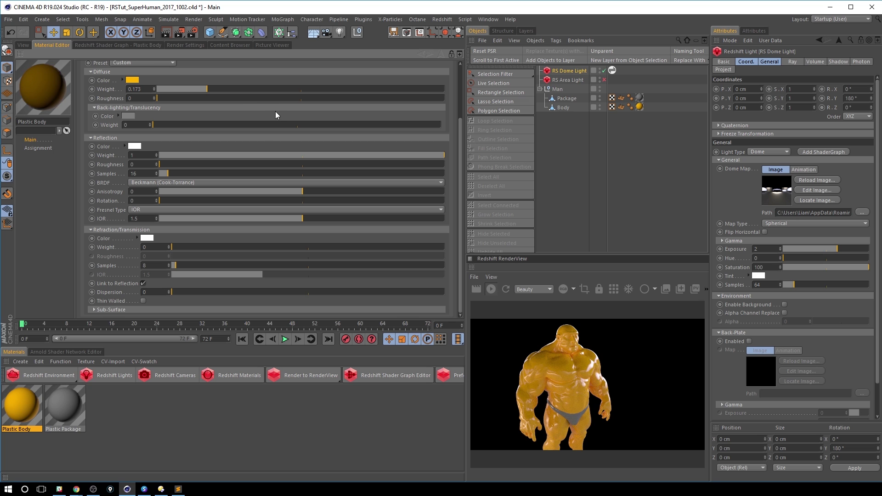
left_click_drag(189, 90, 155, 90)
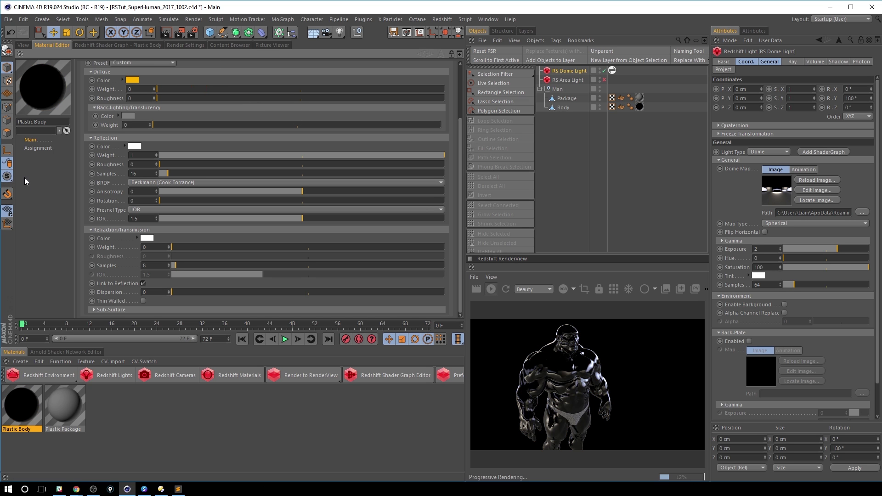
left_click_drag(168, 89, 481, 88)
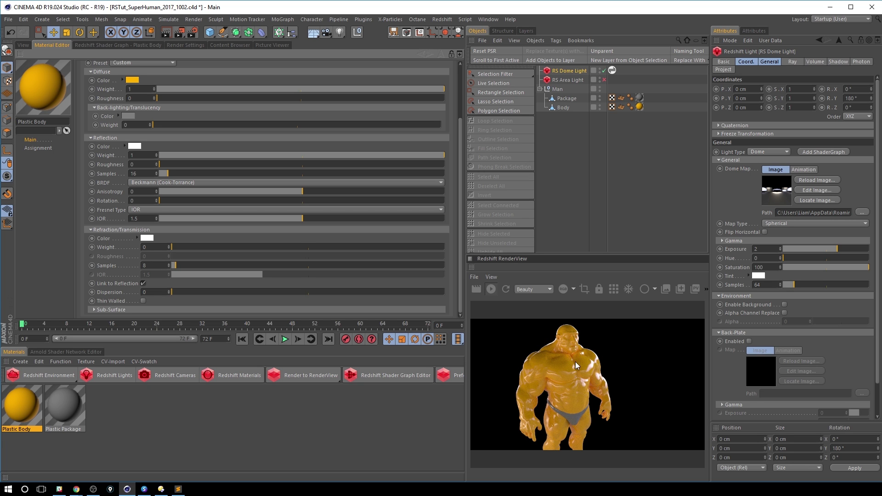
Try different diffuse roughness values on Plastic Body, from about 0.52 up to 1 and down to about 0.45.
left_click_drag(177, 98, 310, 99)
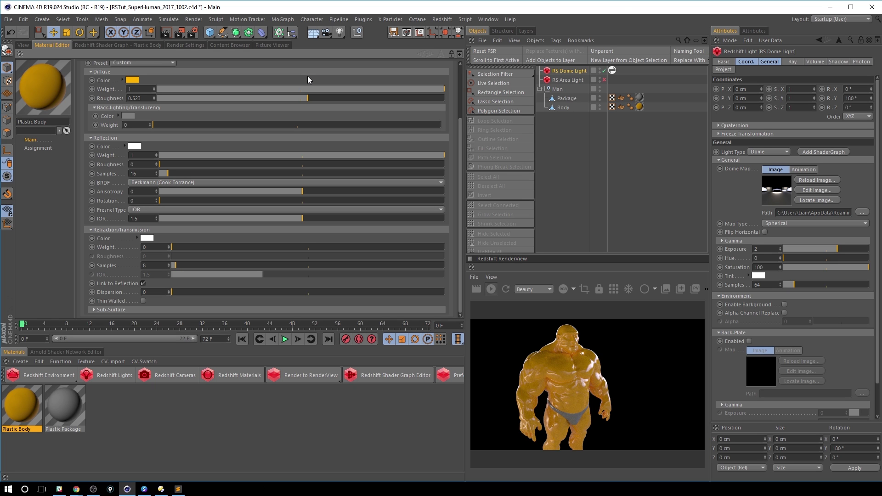
left_click_drag(312, 95, 477, 101)
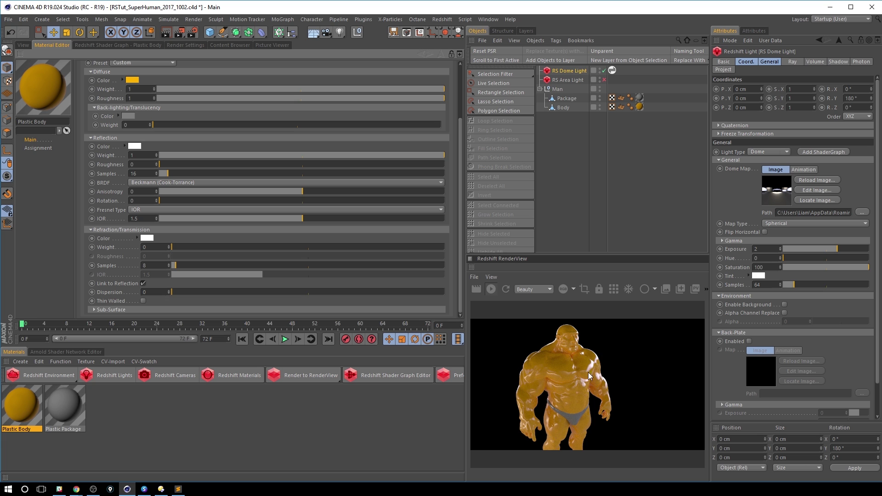
left_click(21, 45)
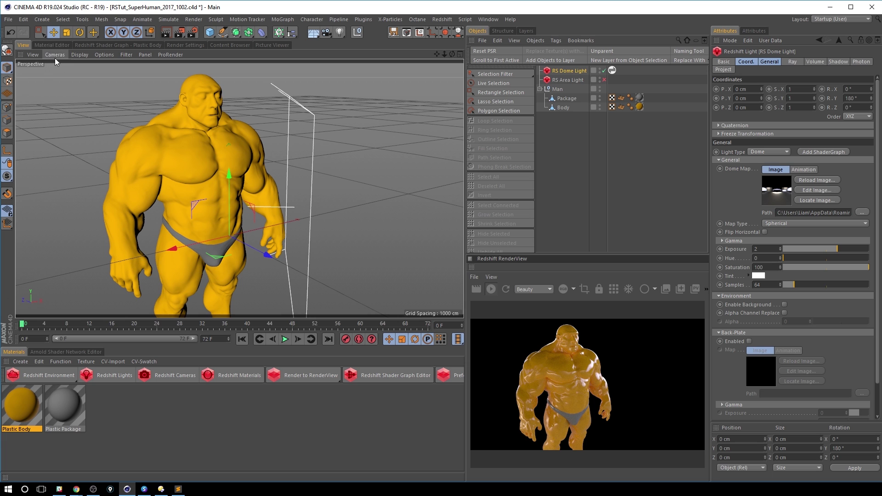
left_click(53, 44)
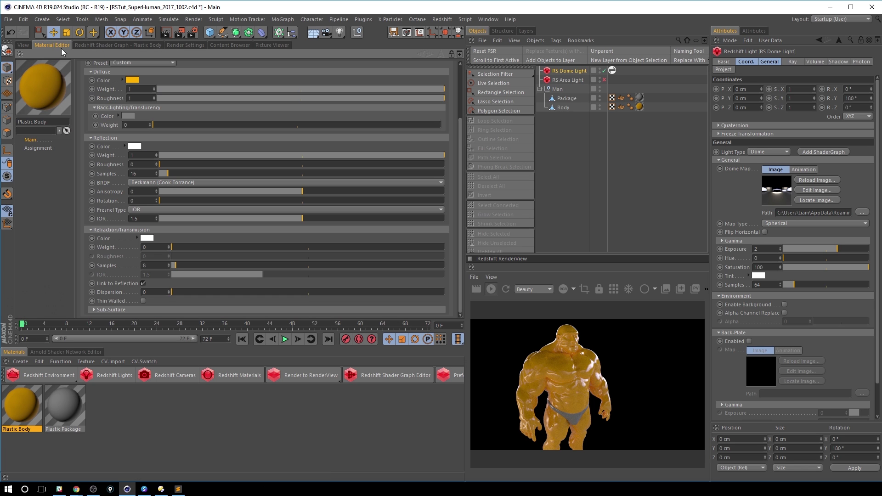
left_click_drag(386, 99, 285, 99)
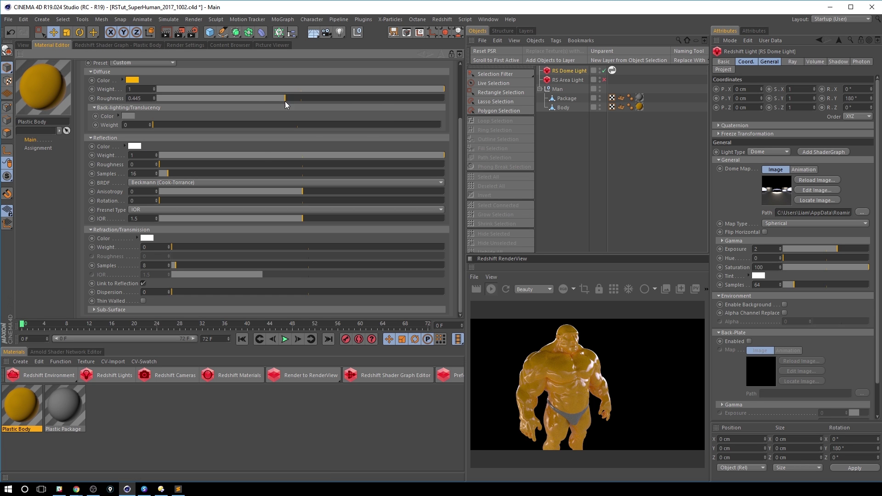
Set the Plastic Body material's diffuse roughness to 0.05.
double_click(142, 98)
type("0.05")
key("Return")
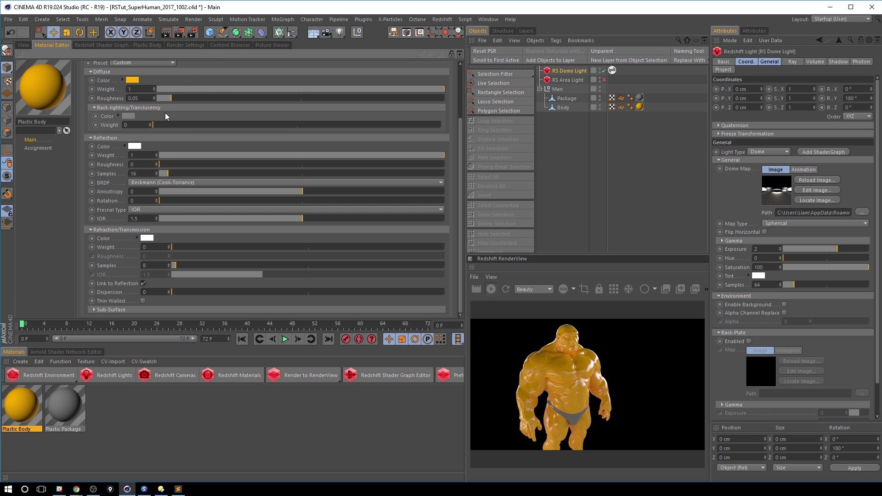
left_click(23, 44)
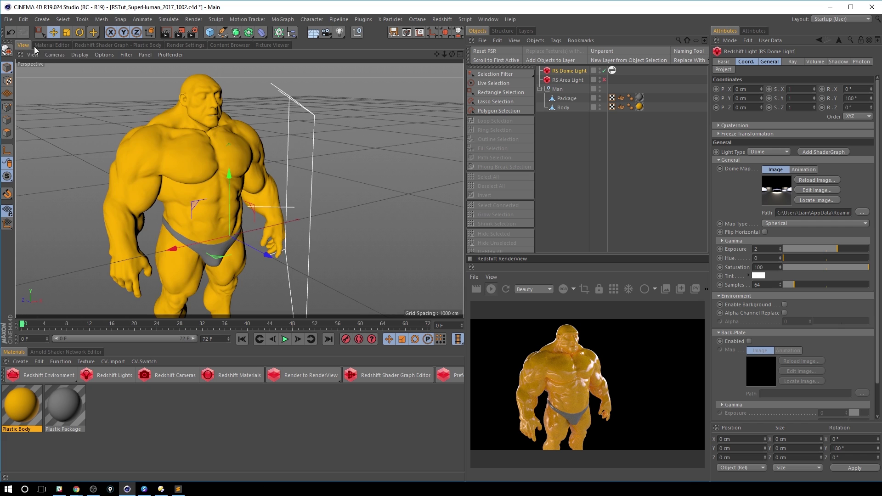
left_click(54, 45)
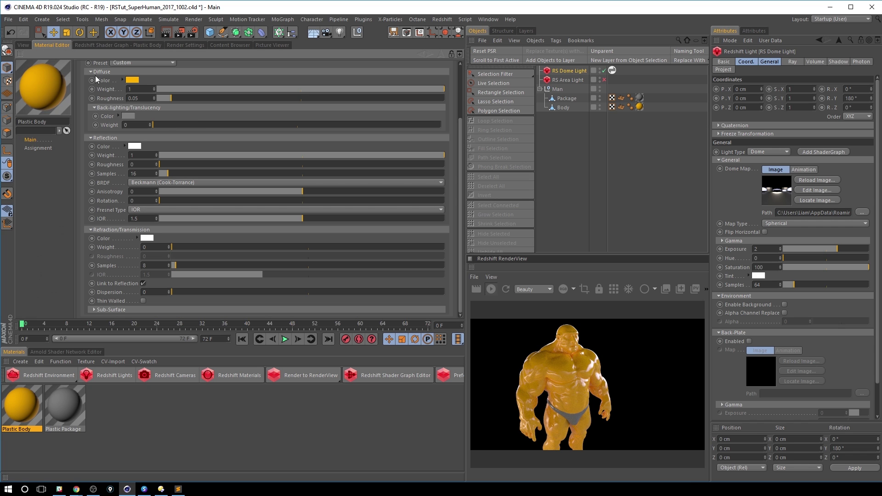
Set Plastic Body's back-lighting/translucency color to cyan with hue 188°, saturation 100% and value 100%.
left_click(127, 117)
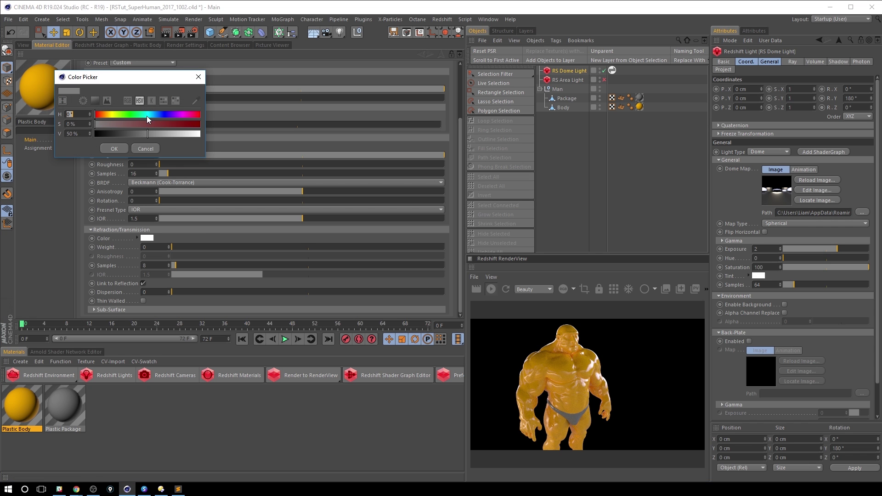
left_click(148, 114)
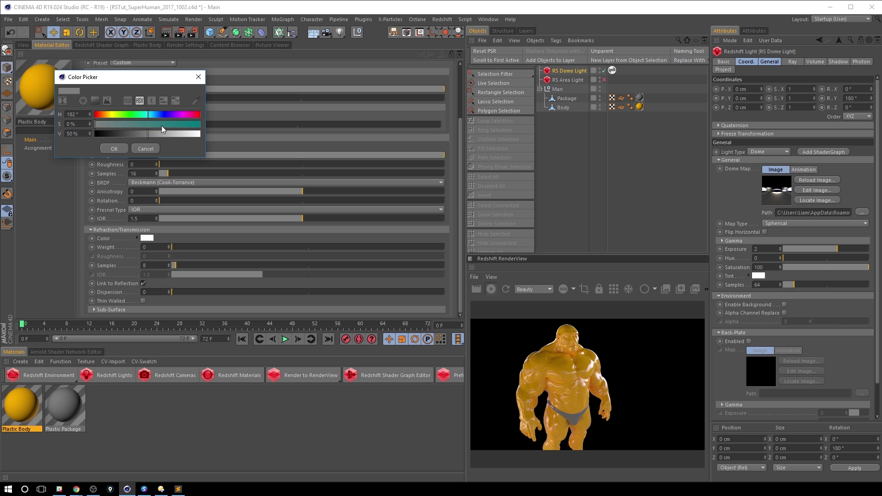
left_click(174, 125)
left_click(177, 115)
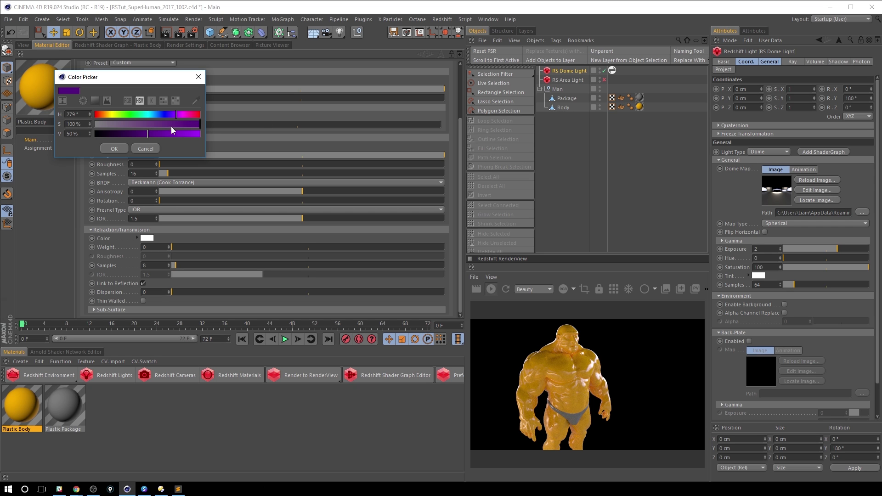
left_click(143, 115)
left_click(150, 114)
left_click_drag(147, 134, 220, 134)
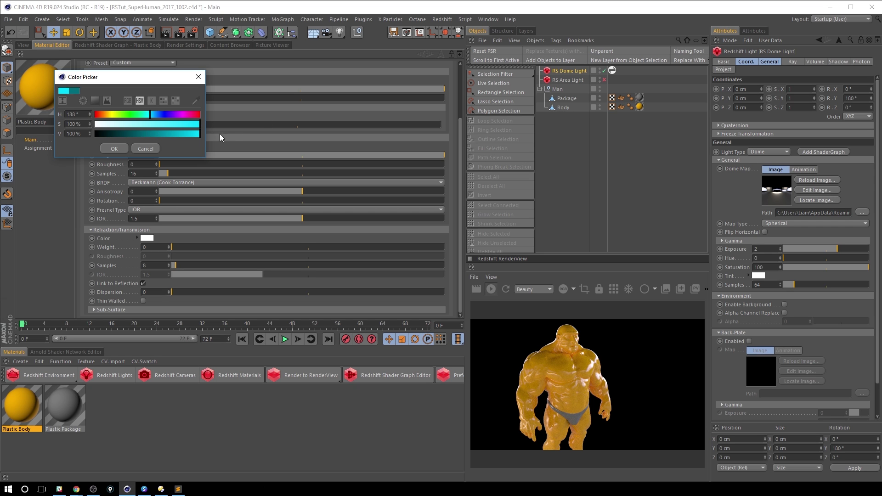
left_click(114, 148)
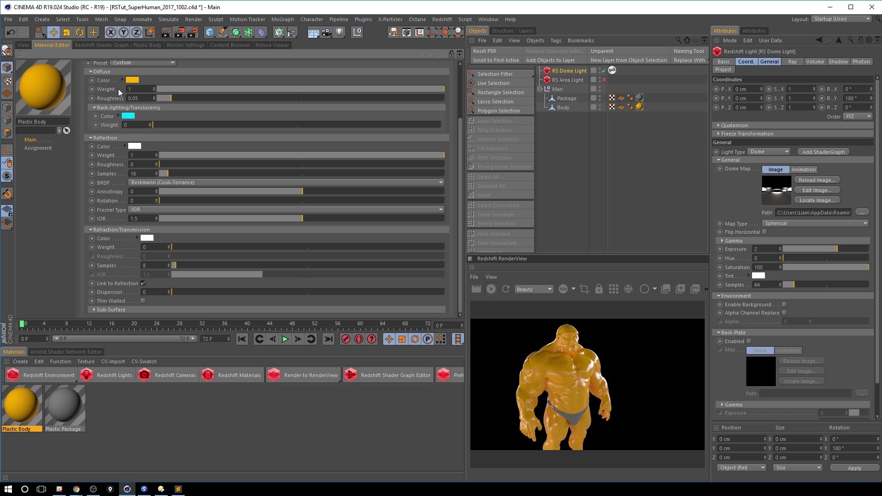
Set Plastic Body's back-lighting/translucency weight to 0.75.
left_click_drag(142, 125, 93, 81)
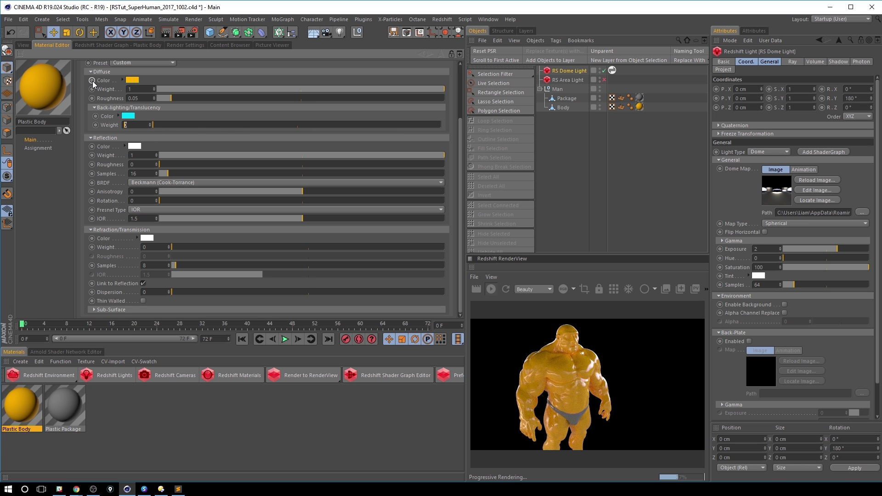
type(".75")
key("Return")
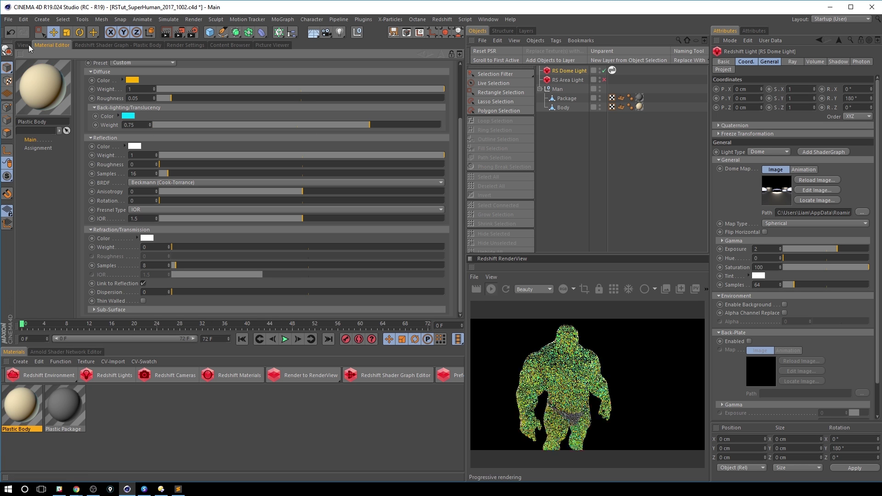
Set the RS Dome Light's exposure to -2 and enable the RS Area Light.
left_click(23, 45)
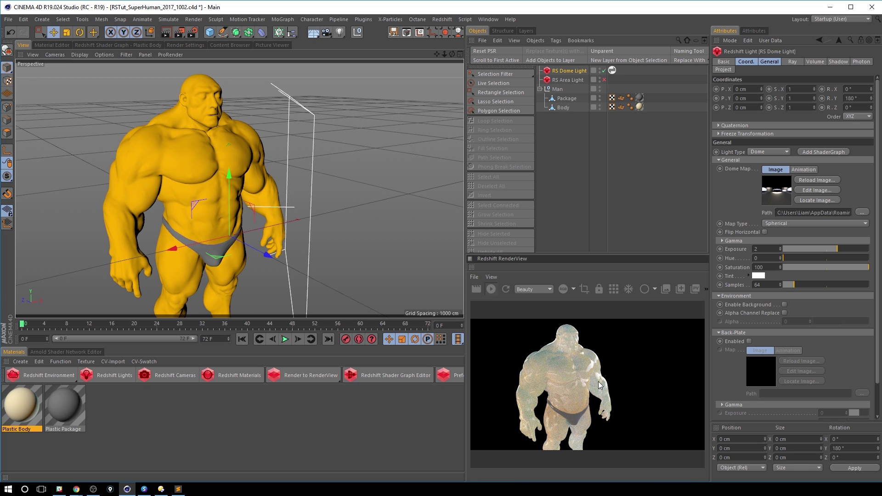
double_click(759, 249)
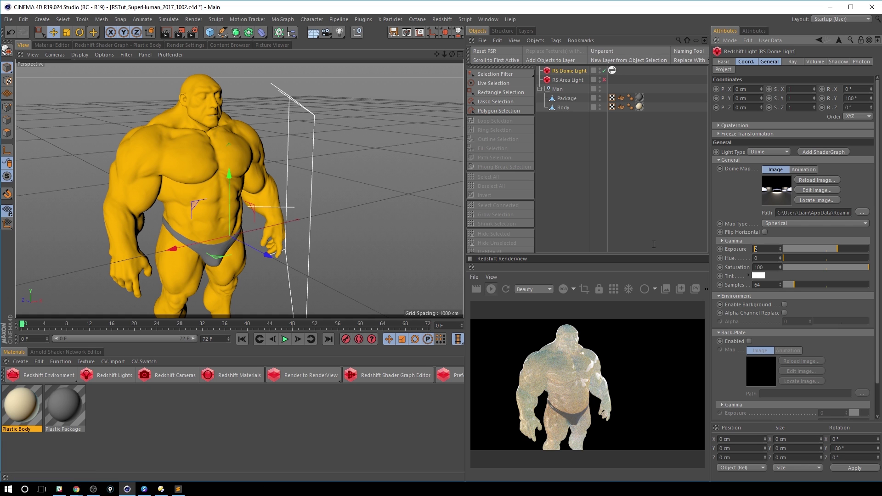
type("-2")
key("Return")
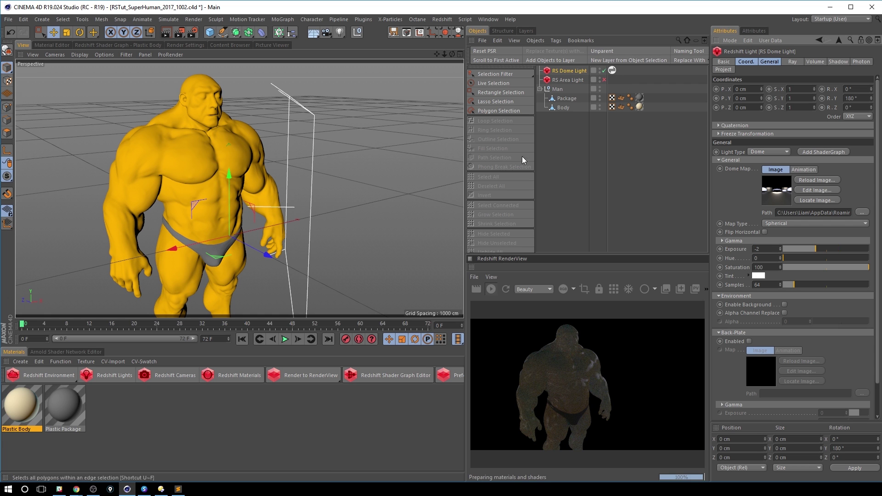
left_click(604, 80)
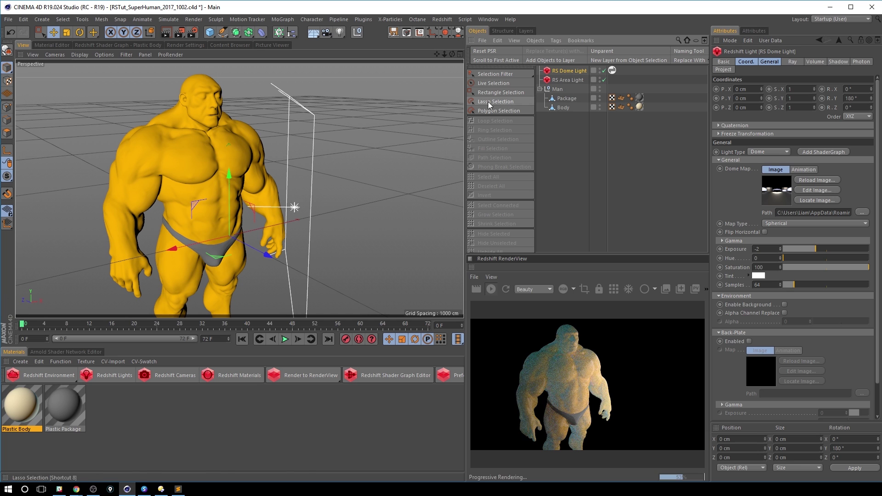
key("super")
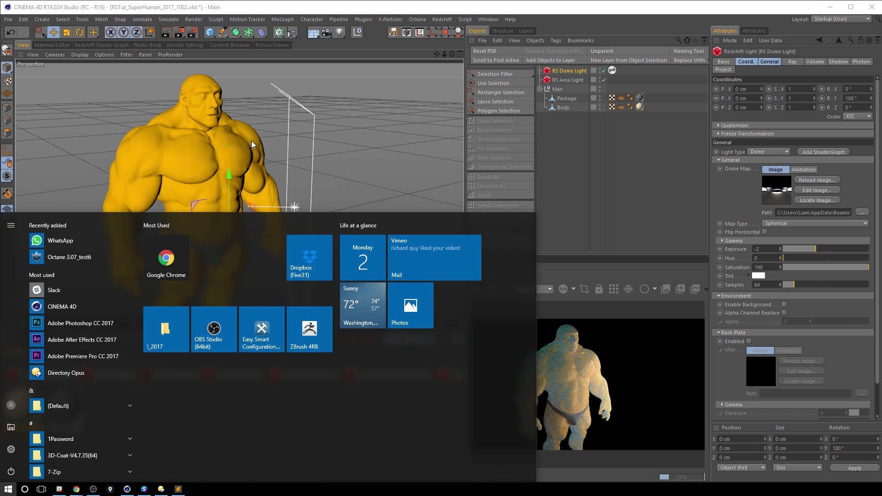
key("super")
Reduce the Plastic Body material's diffuse weight to 0 and inspect the translucency on the body in the render view.
right_click_drag(232, 166, 279, 157, "alt")
left_click_drag(256, 173, 283, 174, "alt")
right_click_drag(233, 176, 266, 169, "alt")
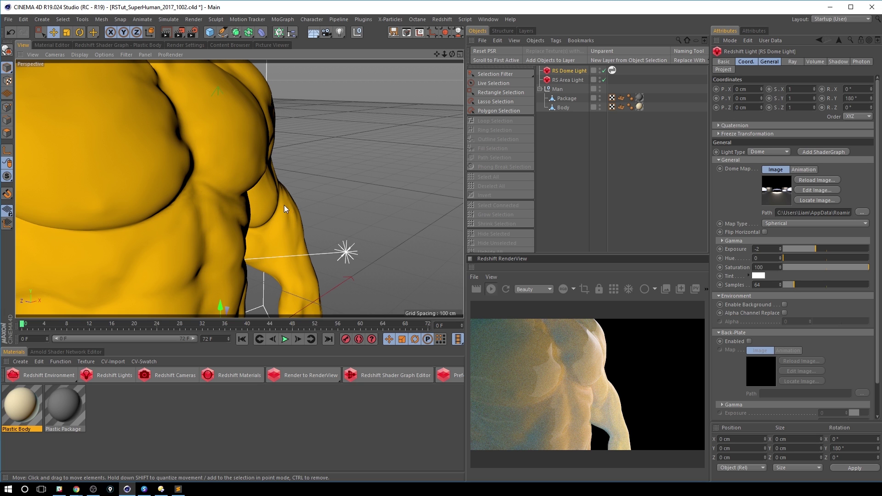
left_click(62, 46)
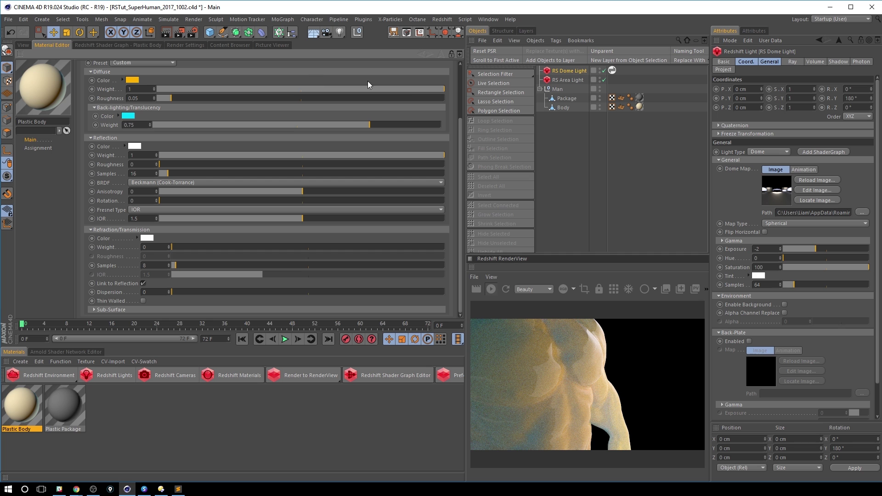
left_click_drag(431, 90, 416, 90)
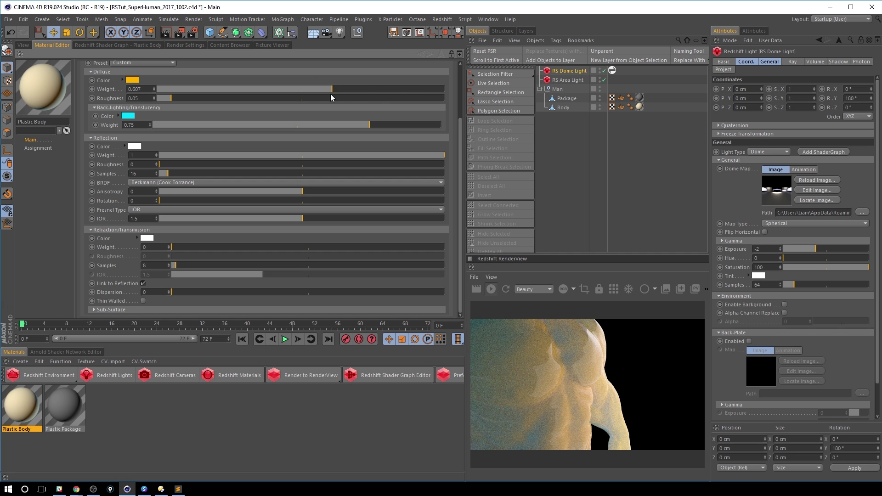
left_click_drag(173, 94, 156, 94)
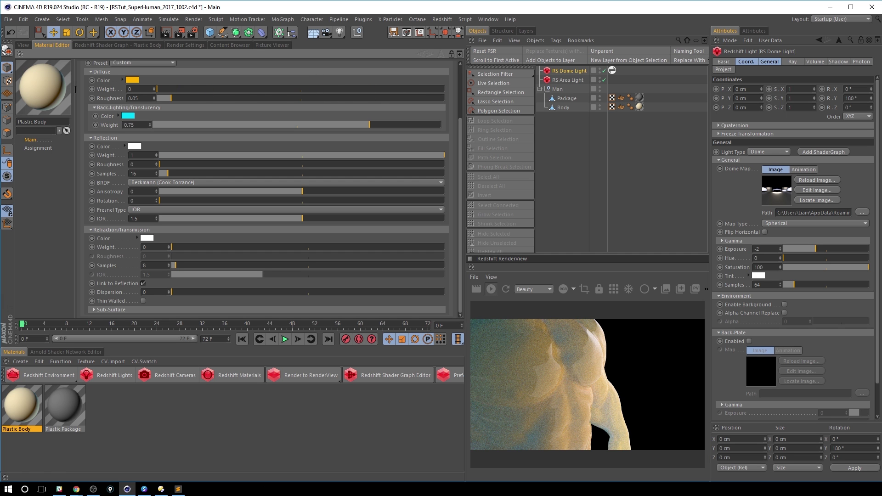
left_click(24, 46)
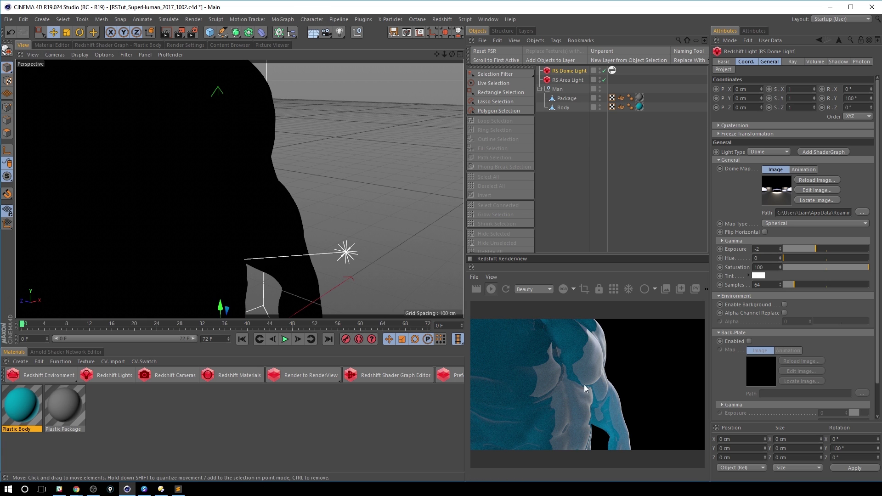
right_click_drag(293, 177, 222, 187, "alt")
mouse_move(272, 193)
left_mouse_down("alt")
mouse_move(277, 187)
mouse_move(225, 189)
mouse_move(286, 189)
left_mouse_up("alt")
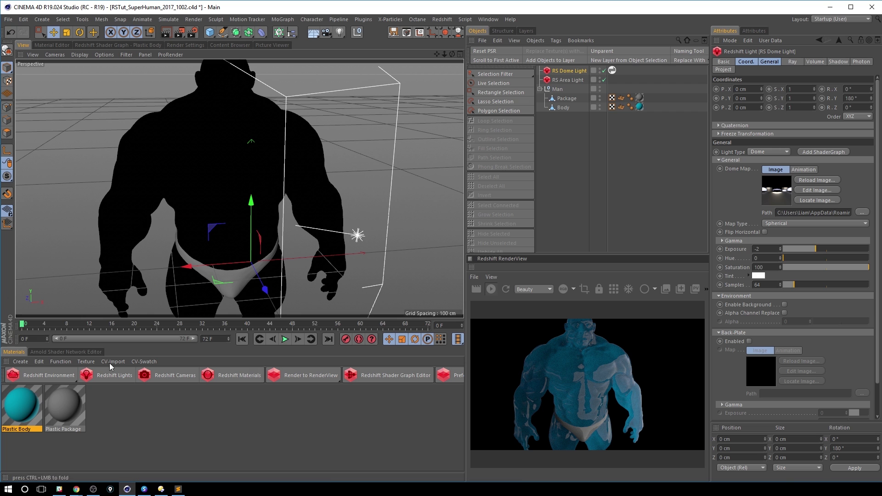
Set the Plastic Package material's diffuse color to magenta with hue 308°, saturation 100% and value 100%.
left_click(70, 416)
double_click(71, 415)
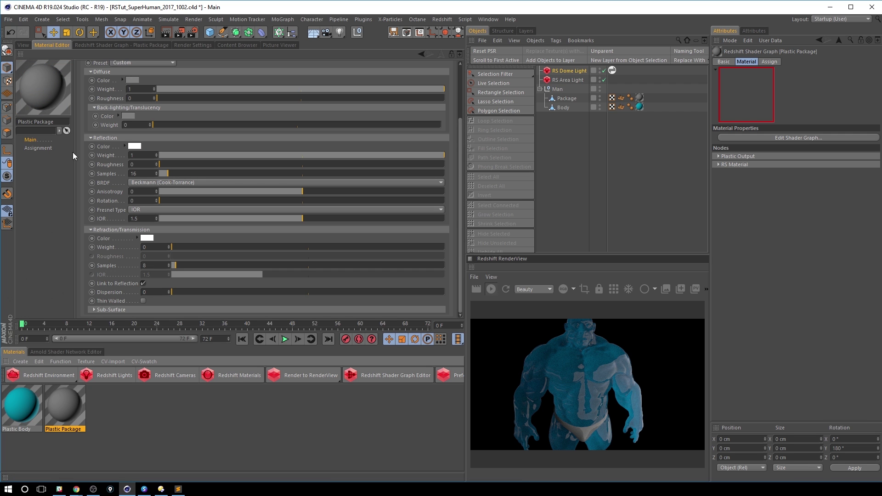
left_click(133, 80)
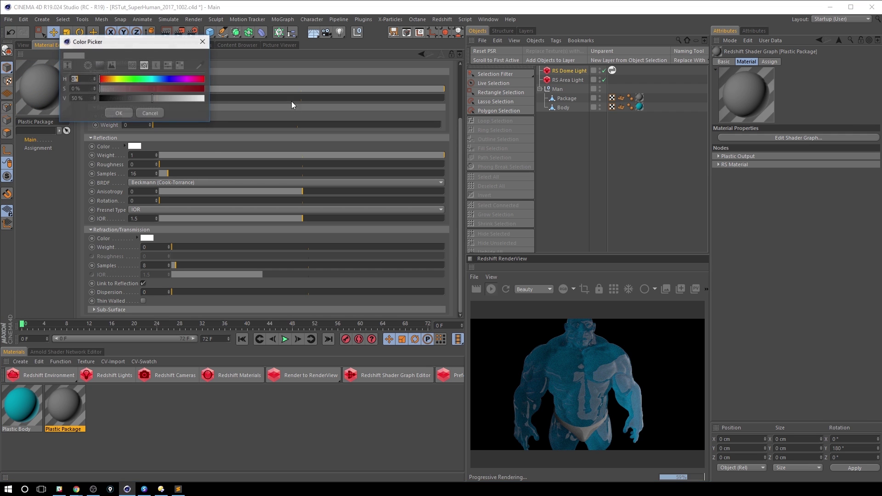
left_click(190, 79)
left_click(178, 88)
left_click(192, 98)
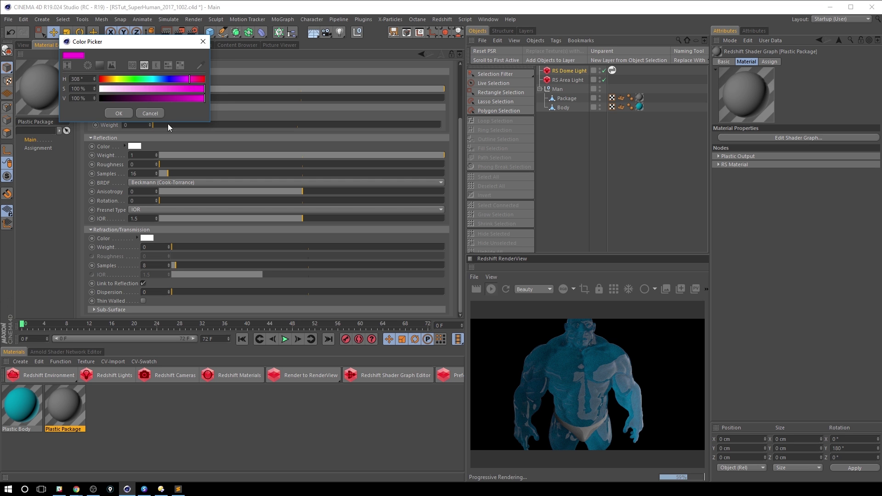
left_click(119, 113)
left_click(23, 45)
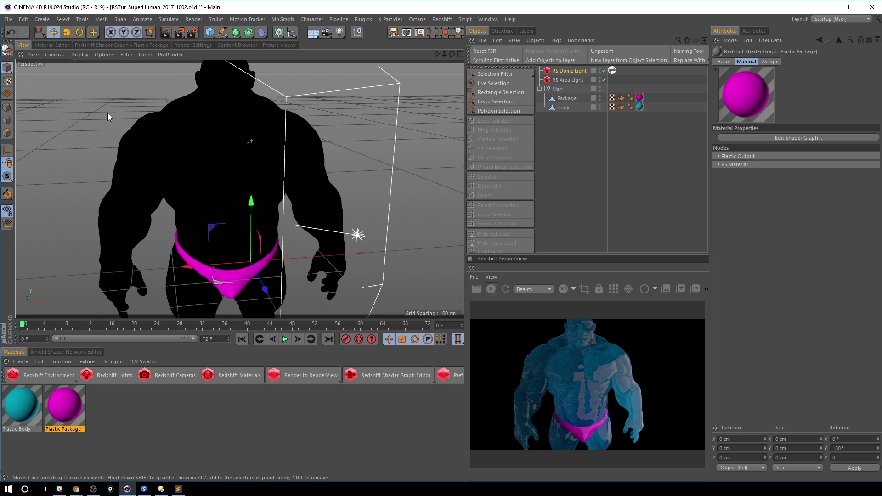
Raise the Plastic Body material's back-lighting/translucency weight to 1.
left_click(59, 45)
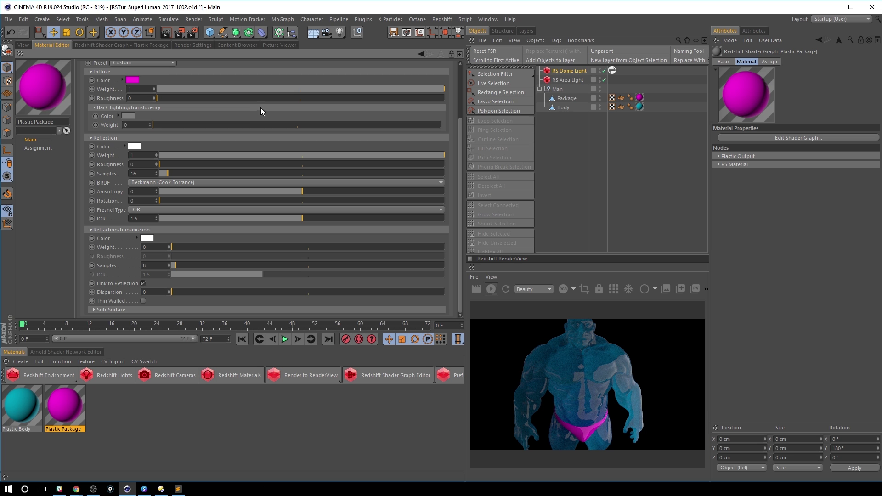
left_click(19, 411)
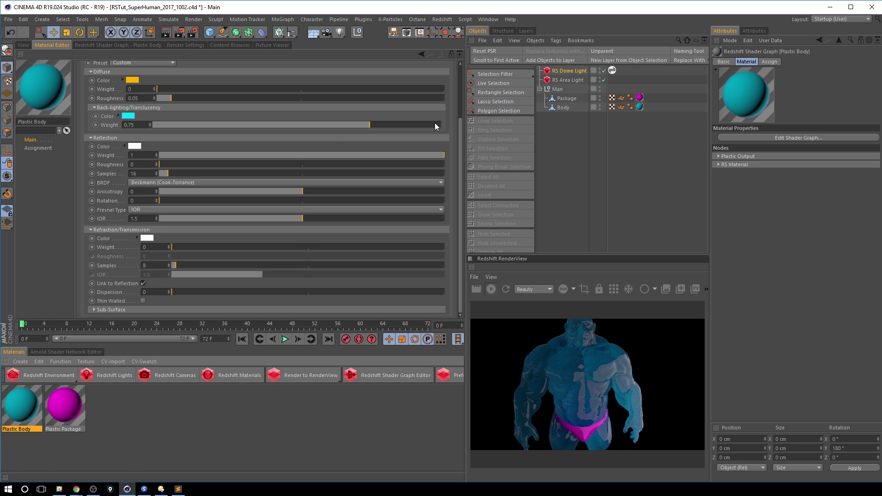
left_click_drag(412, 123, 529, 118)
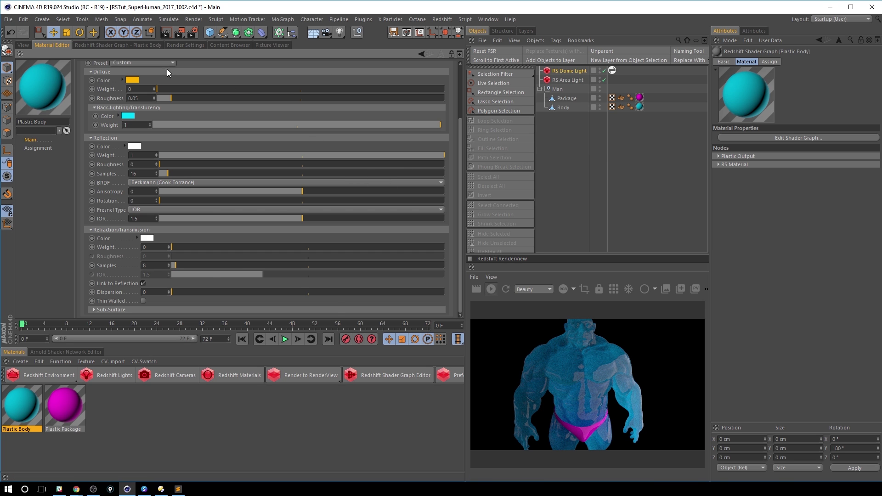
Disable the RS Area Light.
left_click(23, 45)
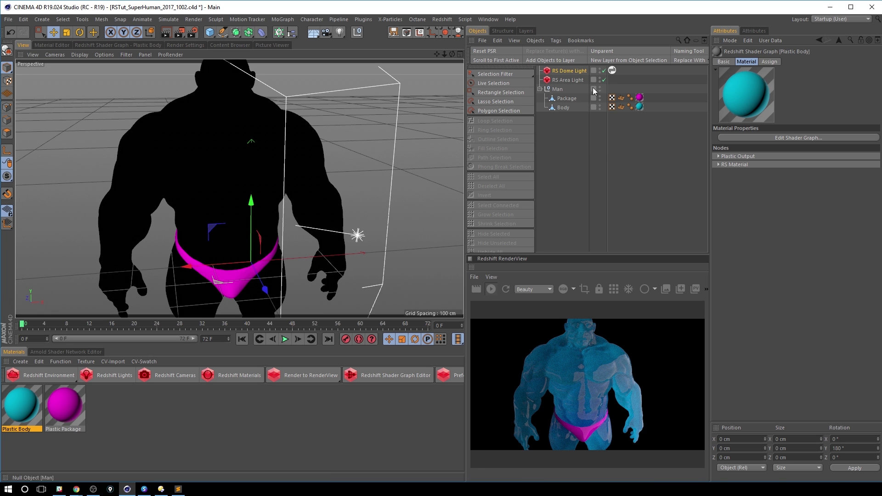
left_click(604, 80)
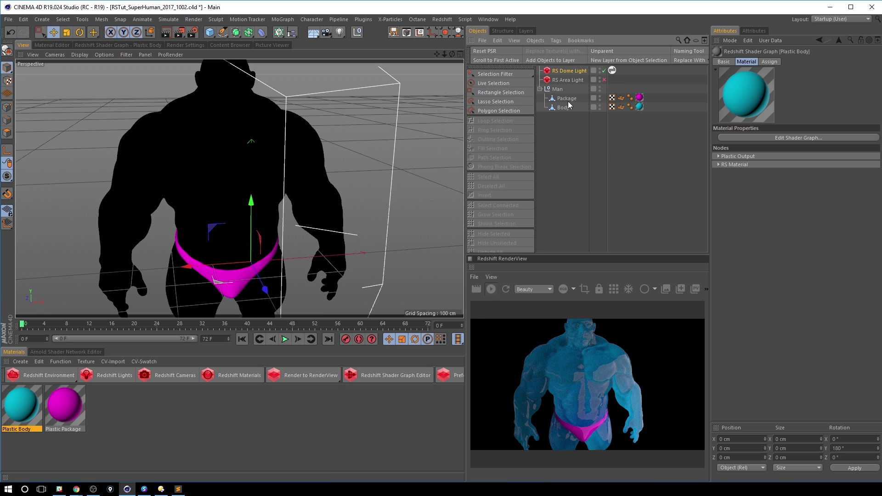
Add a Redshift point light and move it up to the character's chest, at about X -31, Y 243, Z 131 cm.
left_click(121, 377)
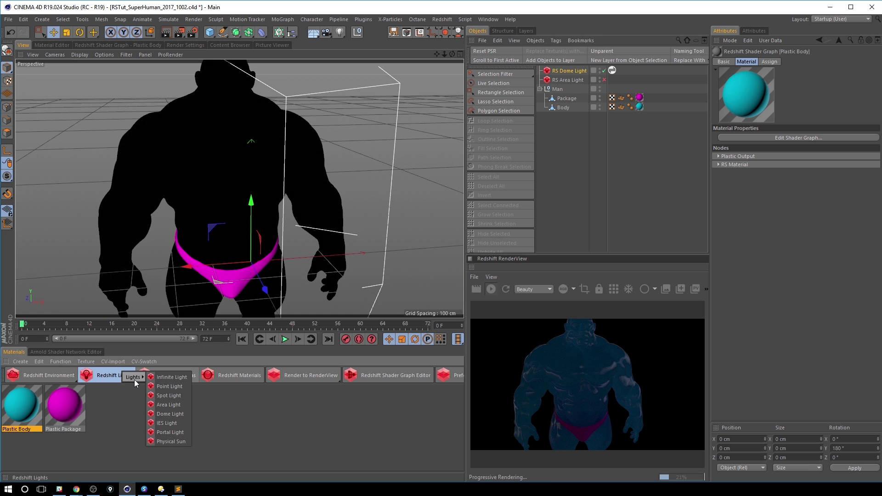
left_click(163, 387)
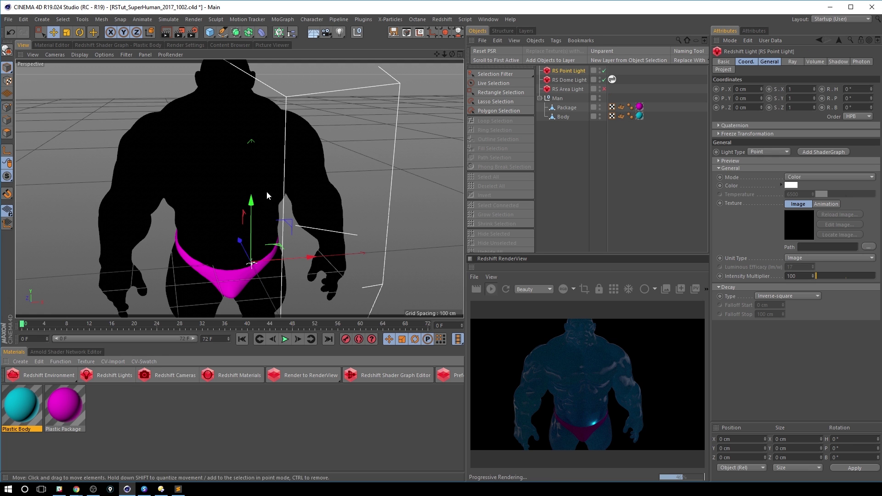
left_click_drag(251, 250, 239, 101)
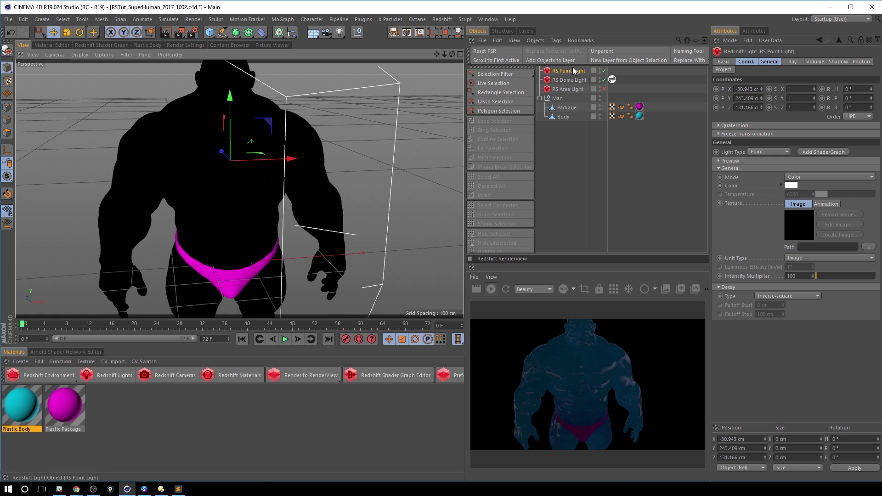
Set the point light's intensity multiplier to 10000.
left_click(804, 276)
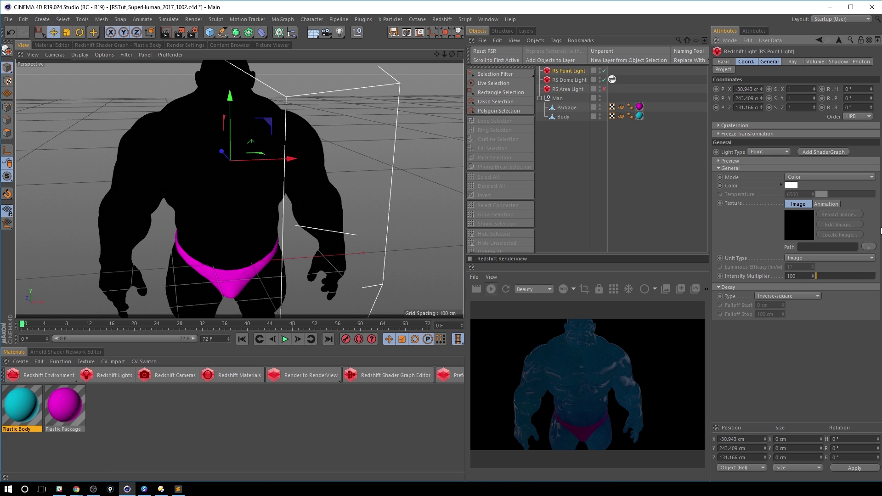
type("00")
key("Return")
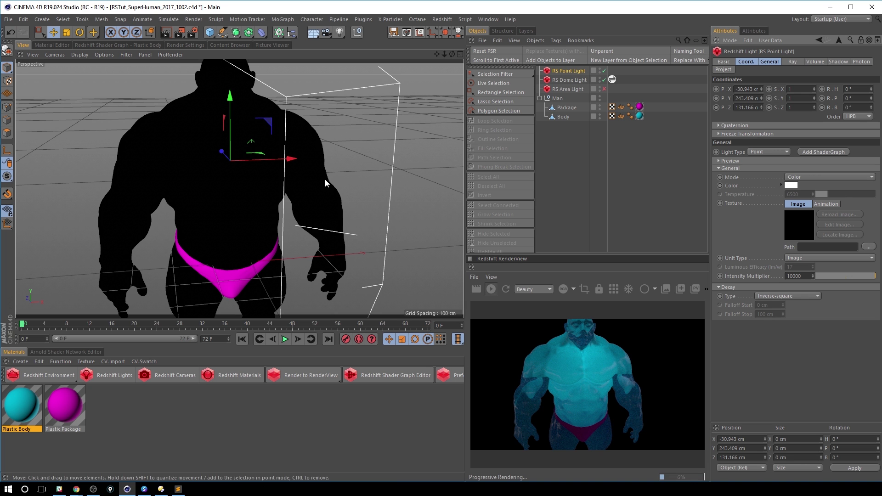
Move the point light up to the character's neck, at about X -48, Y 372, Z 110 cm.
left_click_drag(341, 155, 161, 163, "alt")
left_click_drag(292, 159, 279, 160)
left_click_drag(230, 108, 229, 79)
left_click_drag(279, 141, 300, 139)
left_click_drag(238, 74, 238, 63)
left_click_drag(293, 131, 282, 132)
left_click_drag(228, 77, 226, 57)
left_click_drag(283, 112, 276, 113)
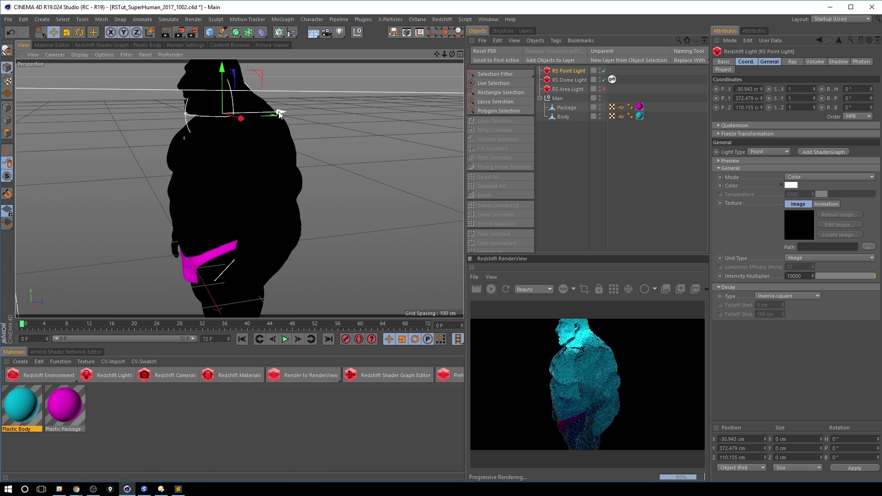
left_click_drag(188, 199, 324, 184, "alt")
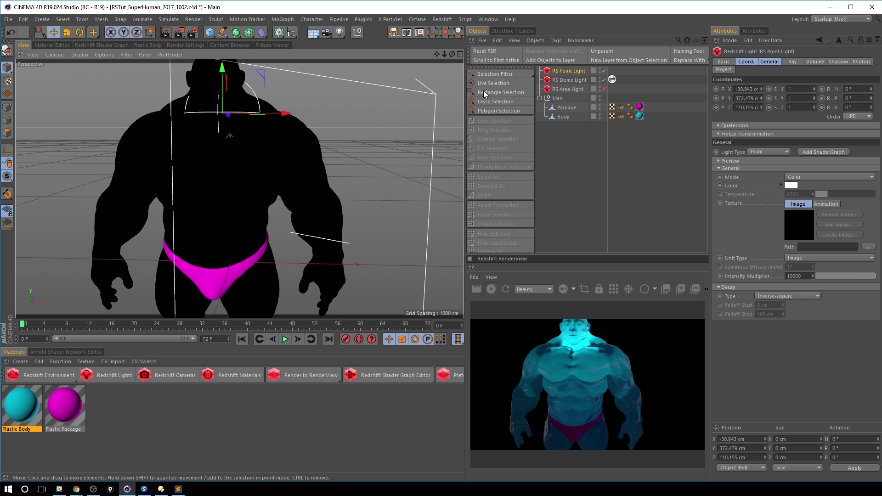
left_click_drag(282, 114, 276, 114)
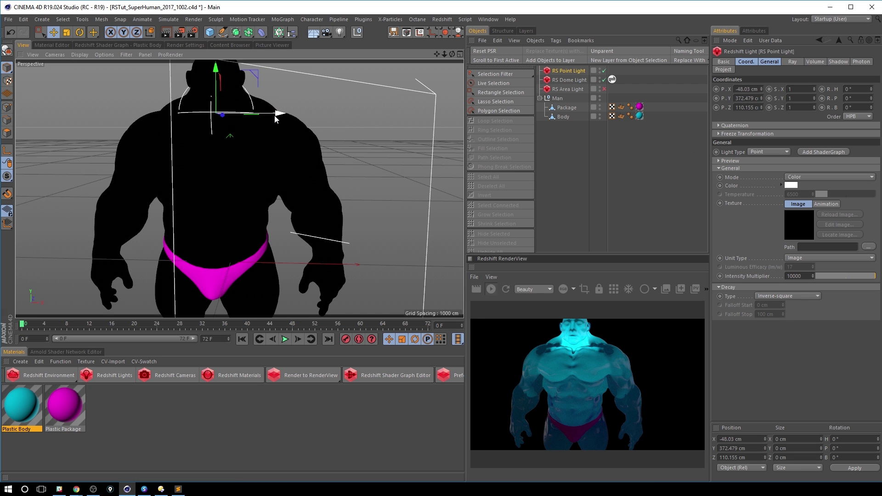
Set the point light's intensity multiplier to 100000 and lower it into the torso, at about X -31, Y 74, Z 70 cm.
left_click(801, 276)
type("0")
key("Return")
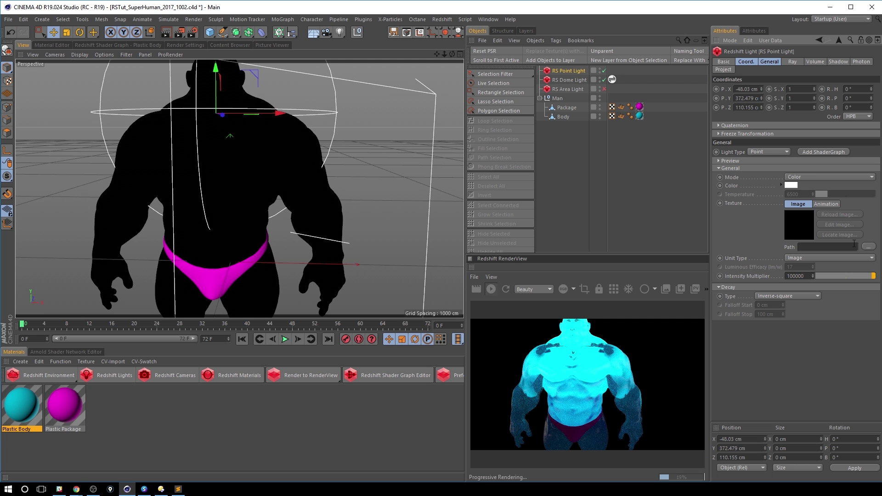
left_click_drag(219, 69, 248, 171)
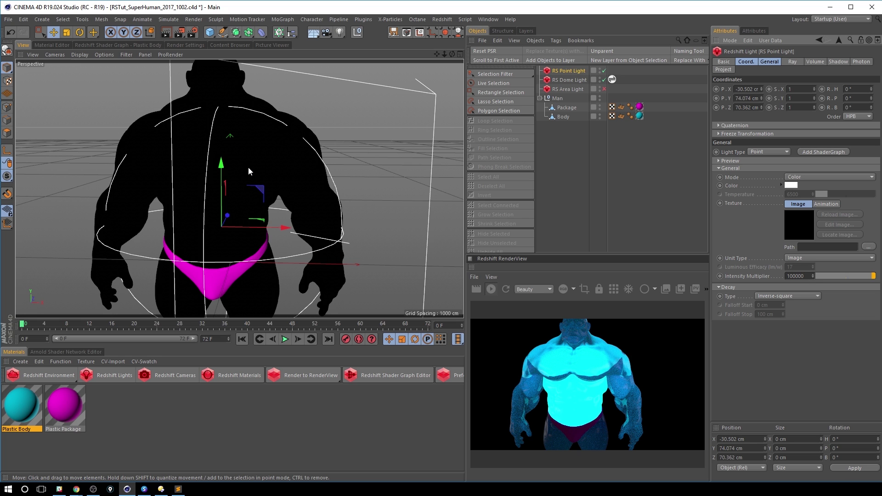
Set the Plastic Body material's diffuse weight to 1 and its back-lighting/translucency weight to 0.
left_click(52, 45)
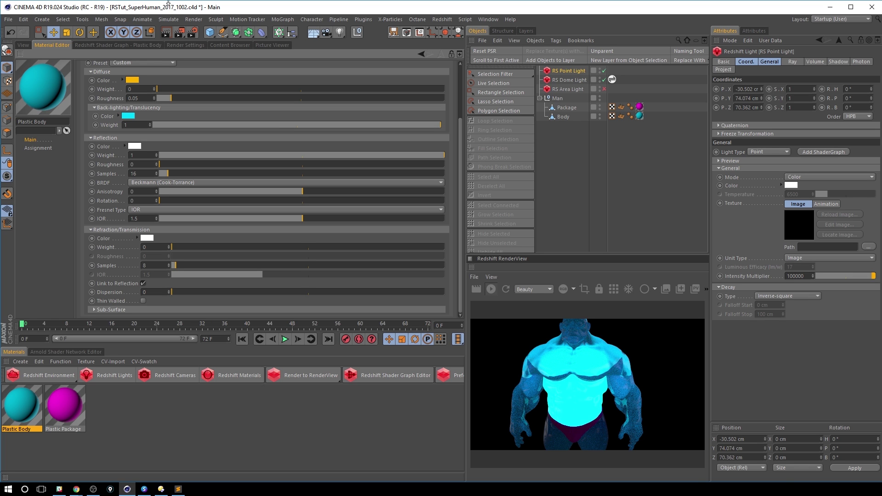
left_click_drag(267, 90, 422, 90)
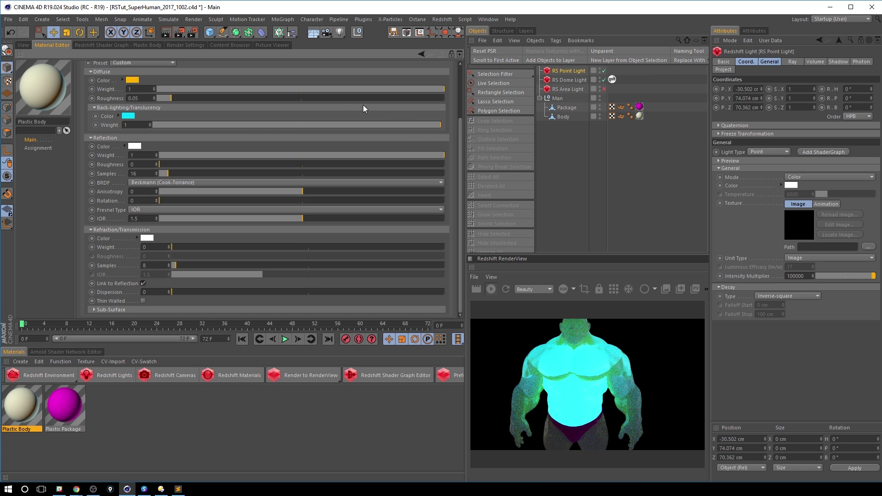
left_click_drag(429, 126, 68, 179)
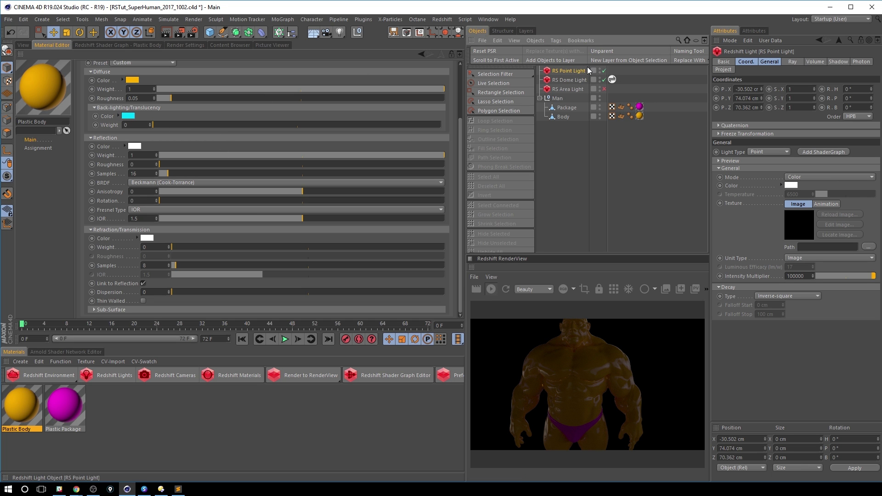
Delete the RS Point Light and set the RS Dome Light's exposure to 2.
key("Delete")
left_click(573, 71)
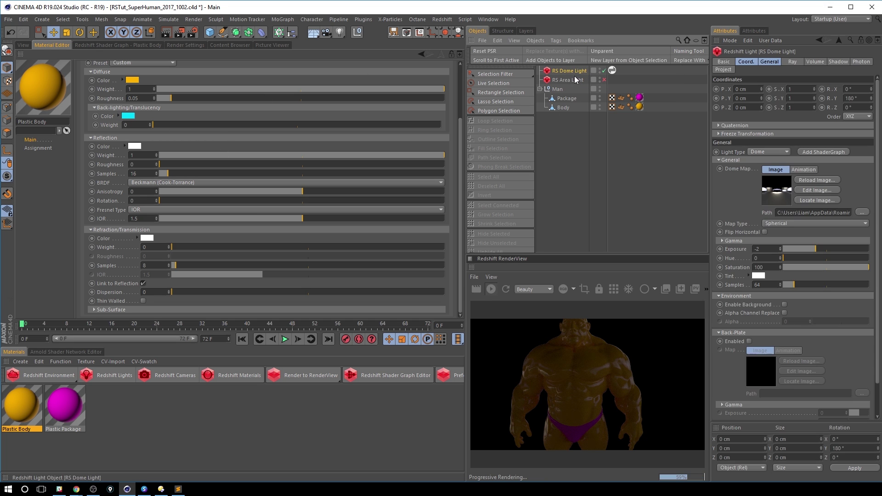
left_click_drag(765, 249, 636, 218)
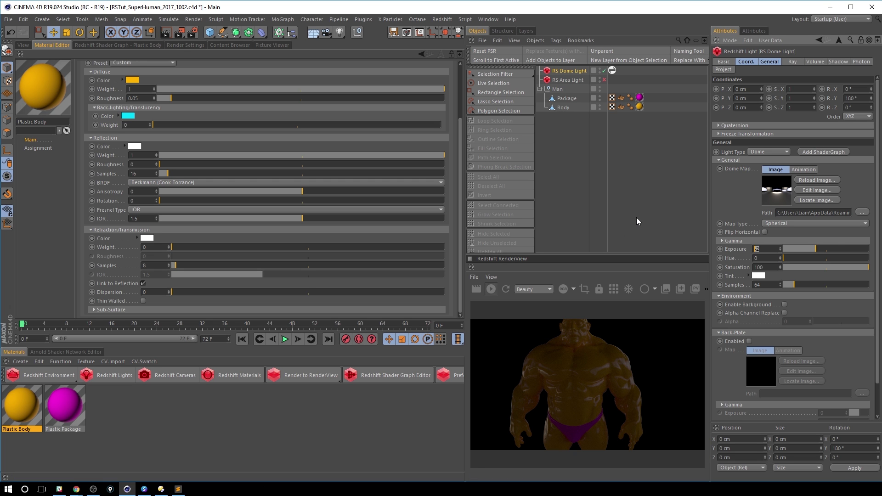
type("2")
key("Return")
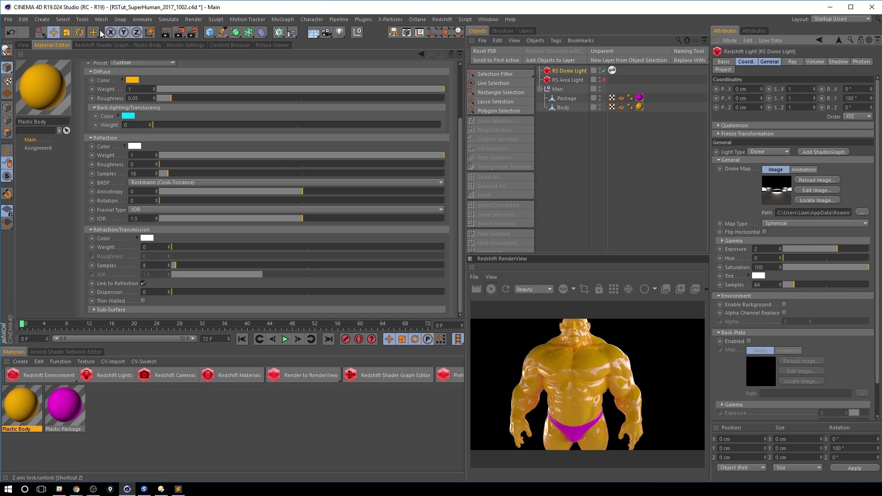
Collapse the Diffuse settings of the Plastic Body material.
left_click(24, 46)
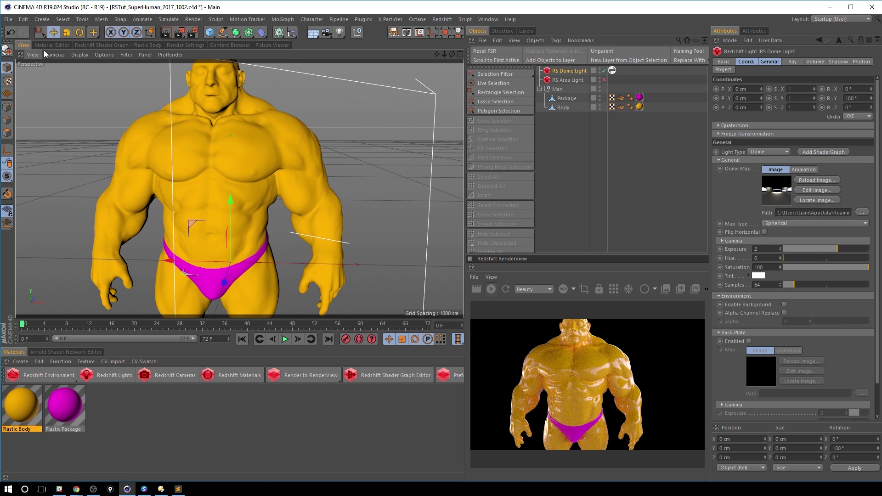
left_click(56, 45)
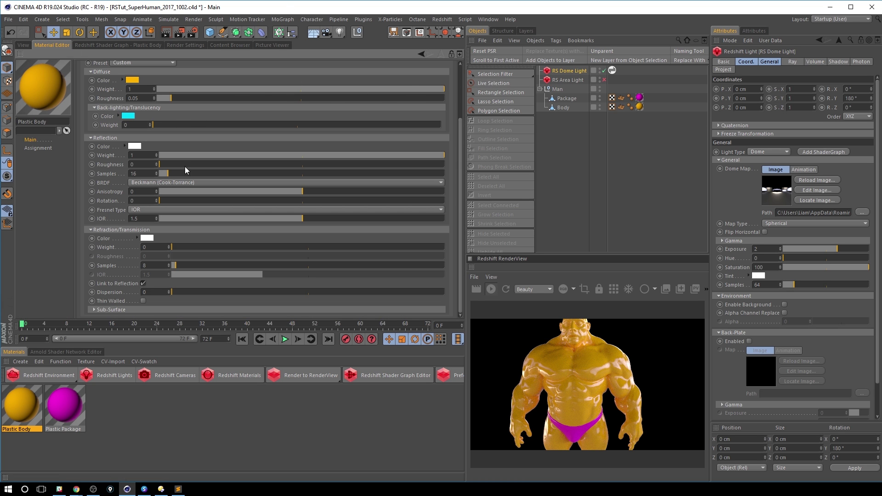
left_click(91, 73)
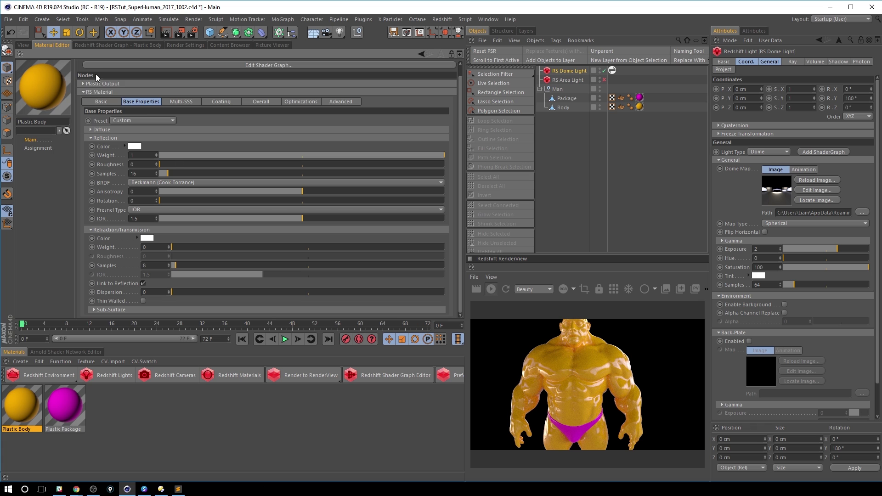
left_click(134, 146)
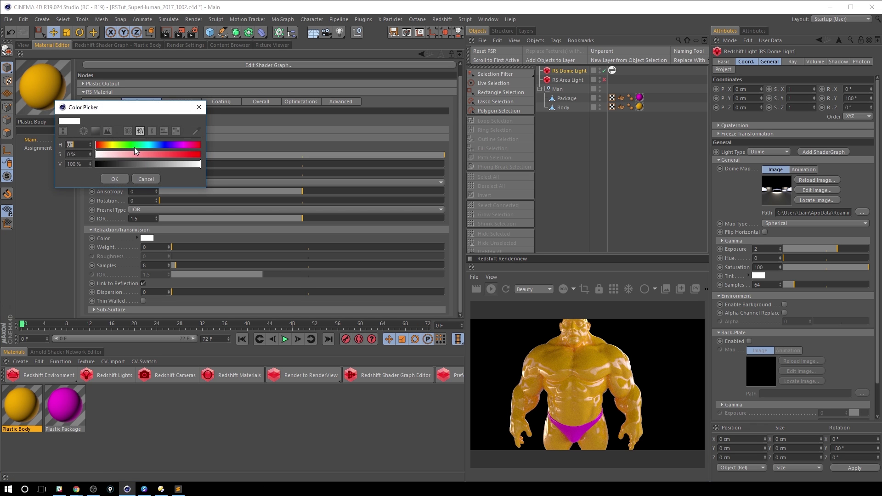
left_click(199, 107)
left_click(90, 131)
left_click(101, 132)
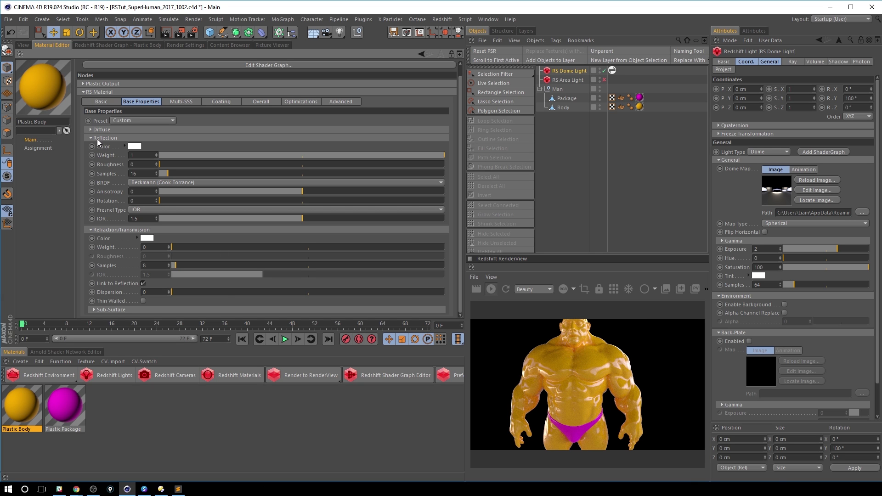
Set the Plastic Body material's reflection color to pale yellow with hue 52°, saturation 41% and value 100%.
left_click(133, 147)
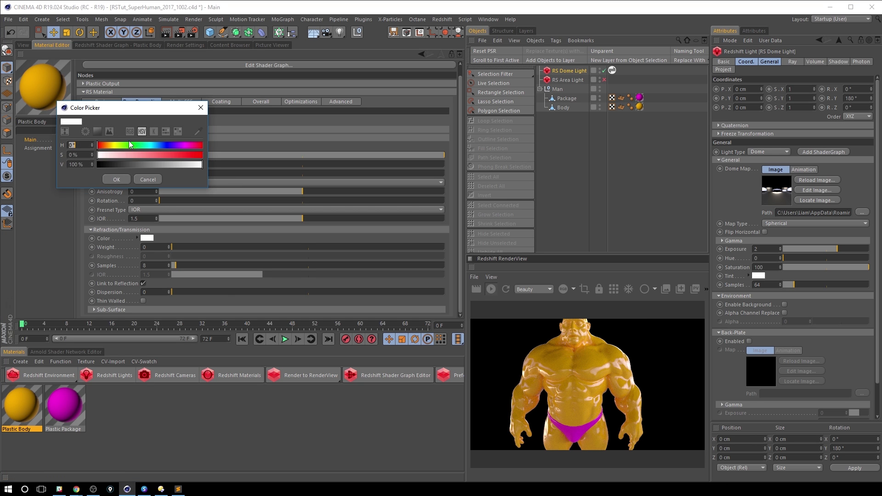
left_click(113, 147)
left_click(140, 155)
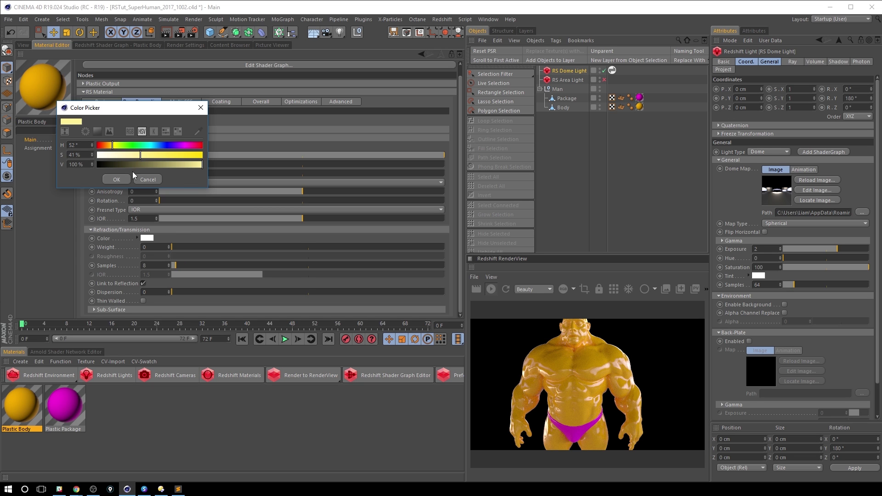
left_click(117, 179)
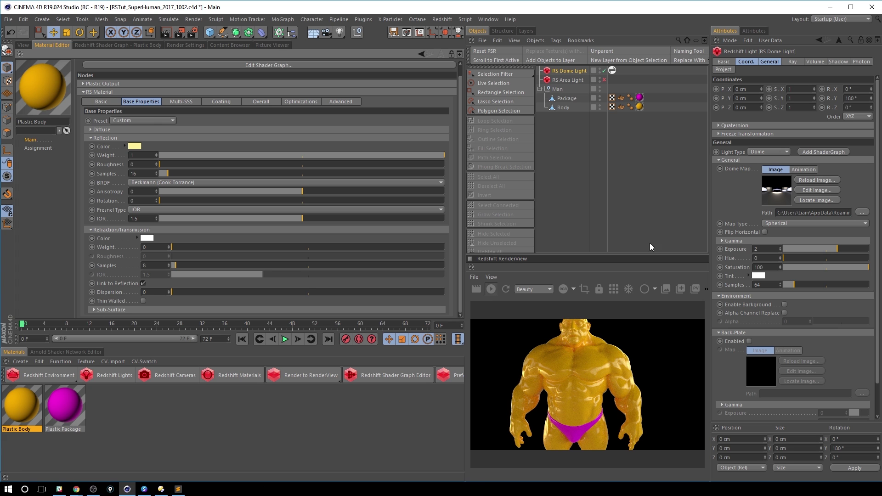
Set the Plastic Body material's reflection roughness to 0.125.
left_click(98, 130)
left_click(96, 130)
type("25")
key("Return")
left_click(615, 290)
Examine Redshift's basic render settings, including Unified Sampling and Sampling Overrides, alongside the Plastic Body material's reflection samples.
left_click(23, 44)
left_click(187, 45)
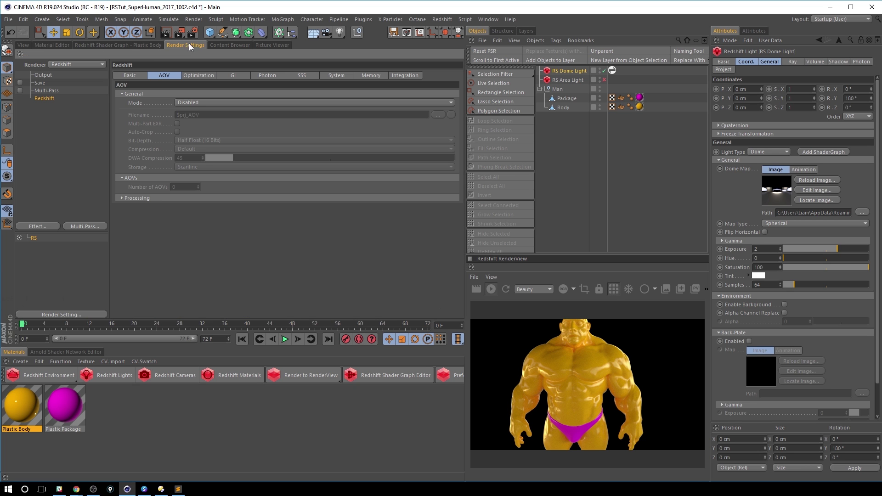
left_click(131, 75)
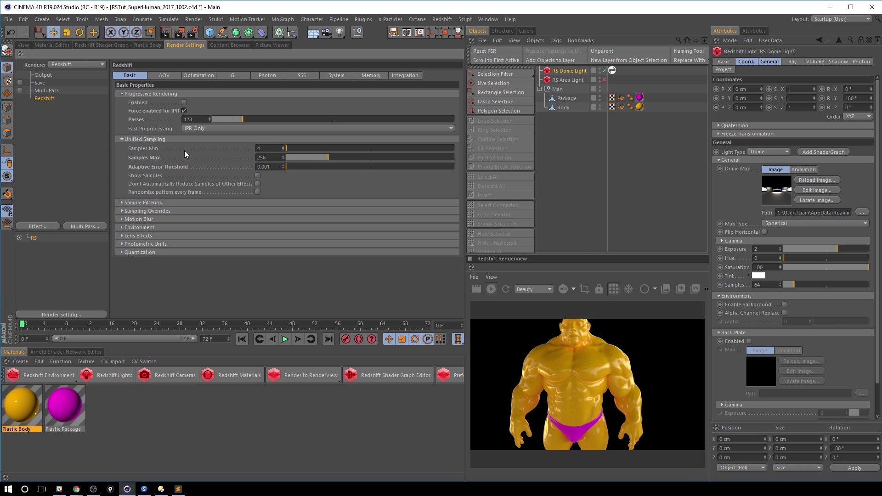
left_click(22, 45)
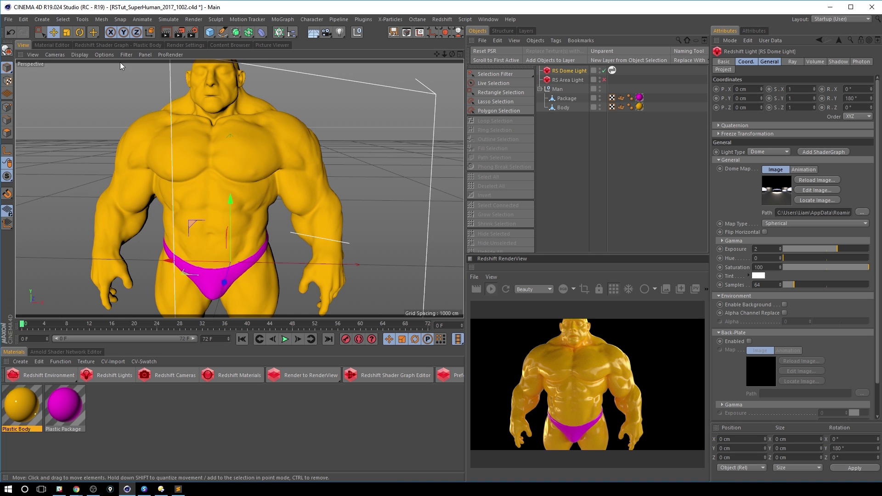
left_click(47, 44)
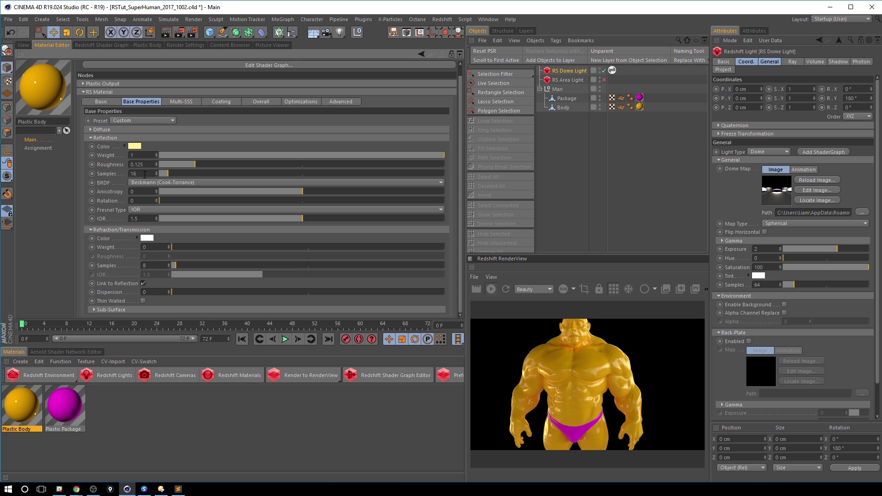
left_click(126, 44)
left_click(182, 45)
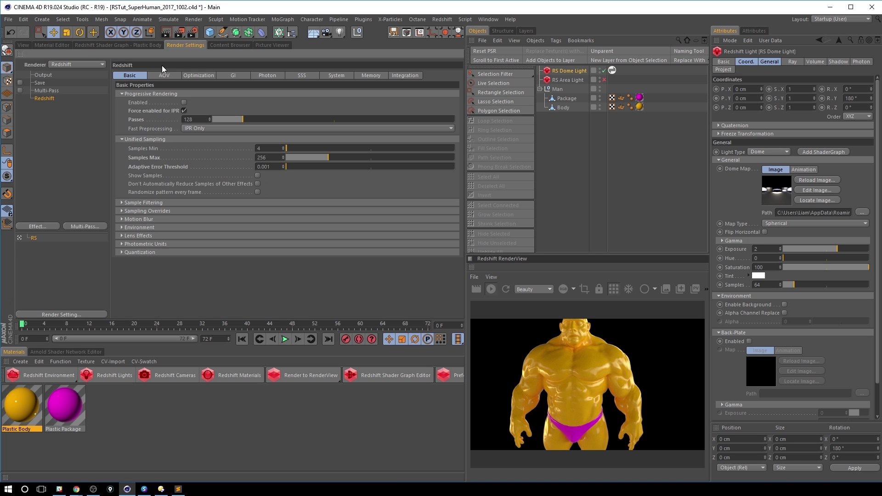
left_click(122, 211)
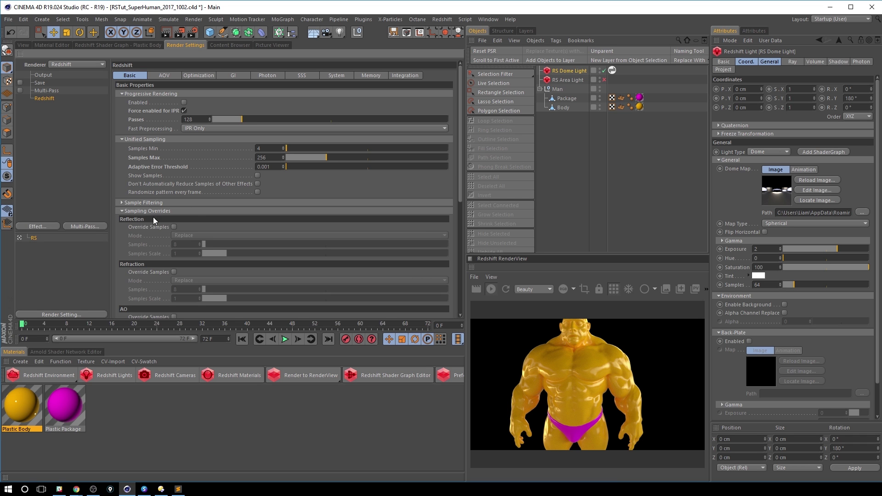
left_click_drag(462, 180, 444, 280)
scroll(441, 294, "down", 2)
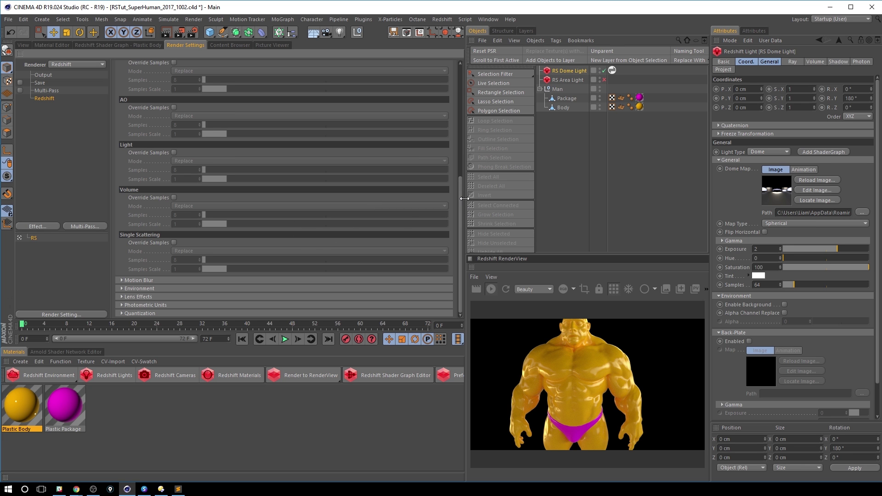
left_click_drag(461, 187, 461, 156)
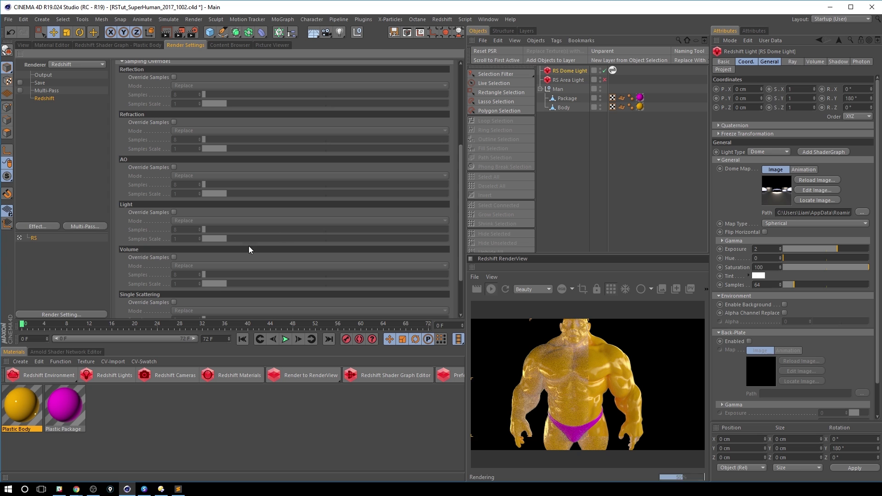
left_click(26, 45)
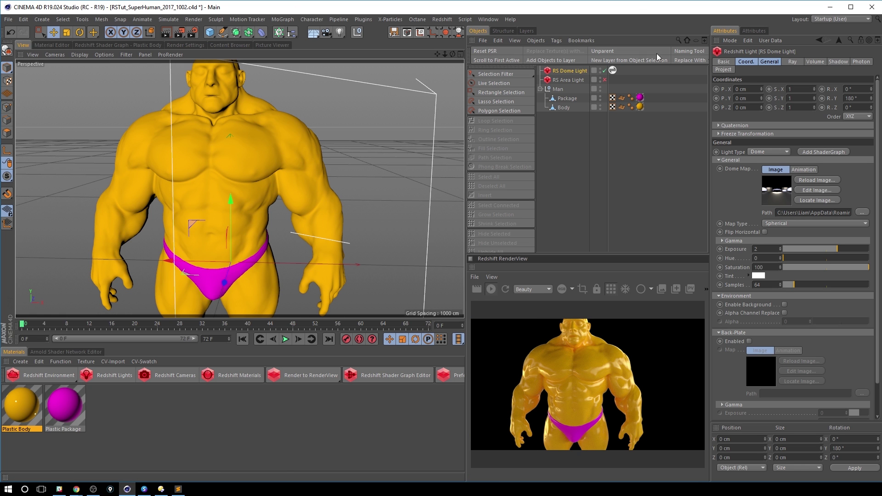
left_click(58, 46)
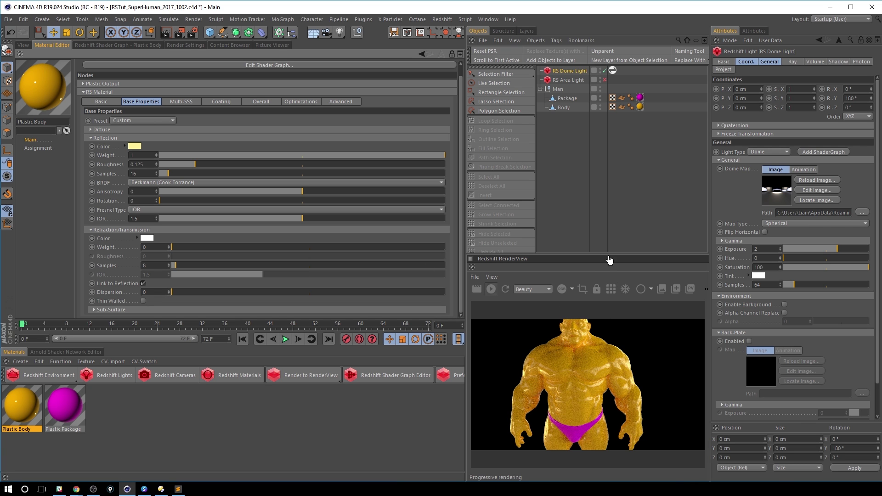
Set Samples Max to 8 under Unified Sampling in the Redshift render settings.
left_click(183, 46)
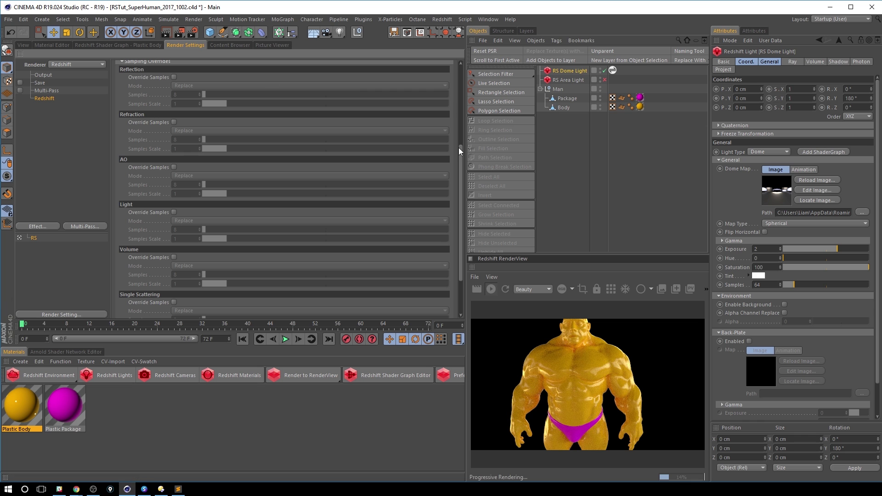
scroll(459, 148, "up", 5)
double_click(273, 159)
type("8")
key("Return")
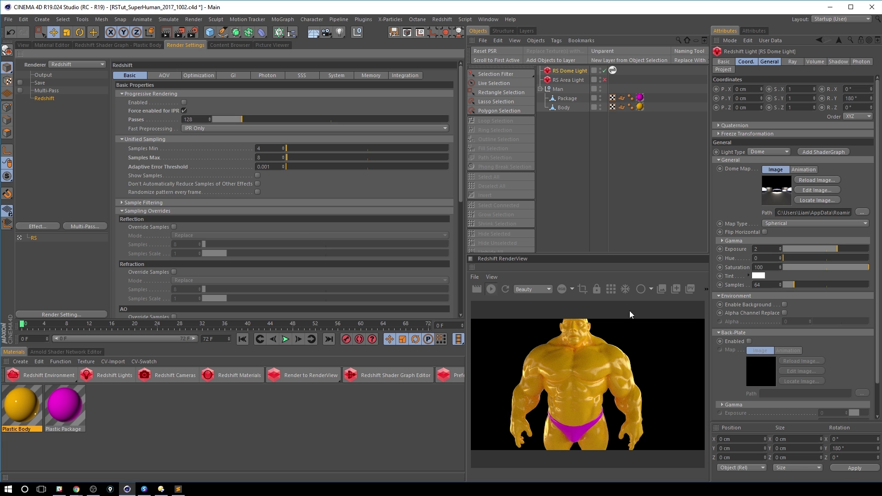
Switch the Redshift RenderView's display scaling to Fixed Scaling at 100%.
left_click(707, 290)
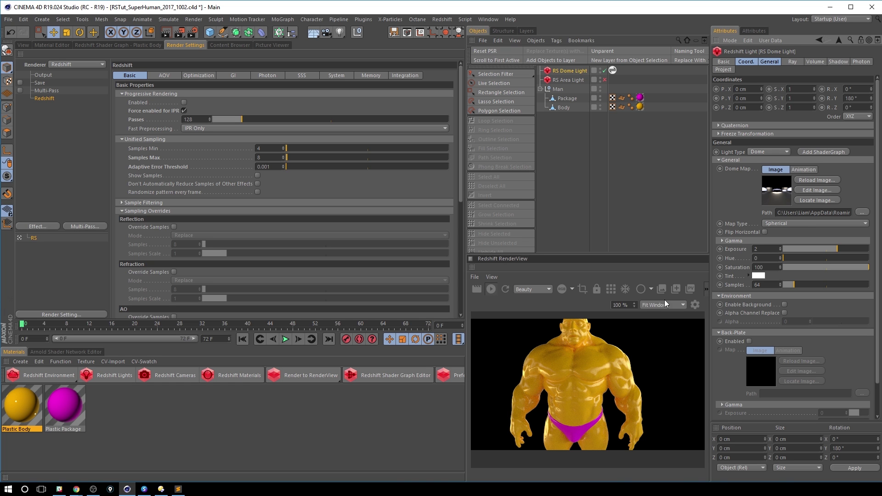
left_click(671, 305)
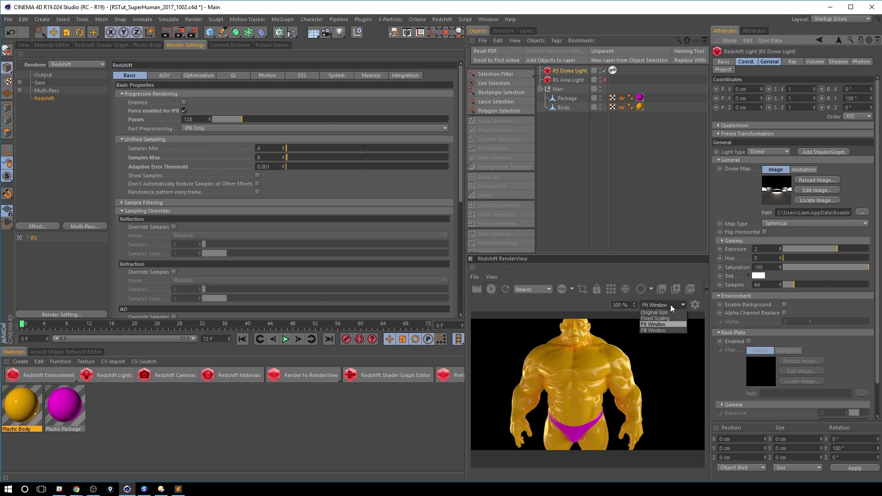
left_click(664, 318)
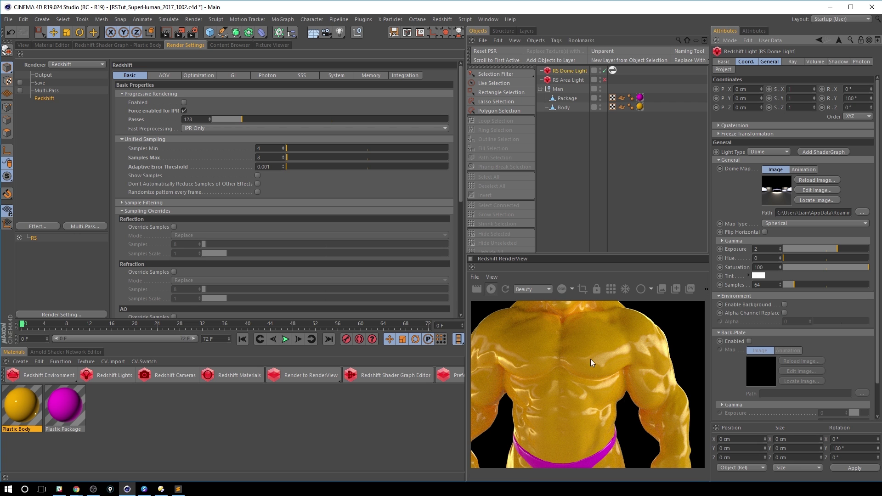
Set the Plastic Body material's reflection samples to 128.
left_click(23, 44)
left_click(67, 45)
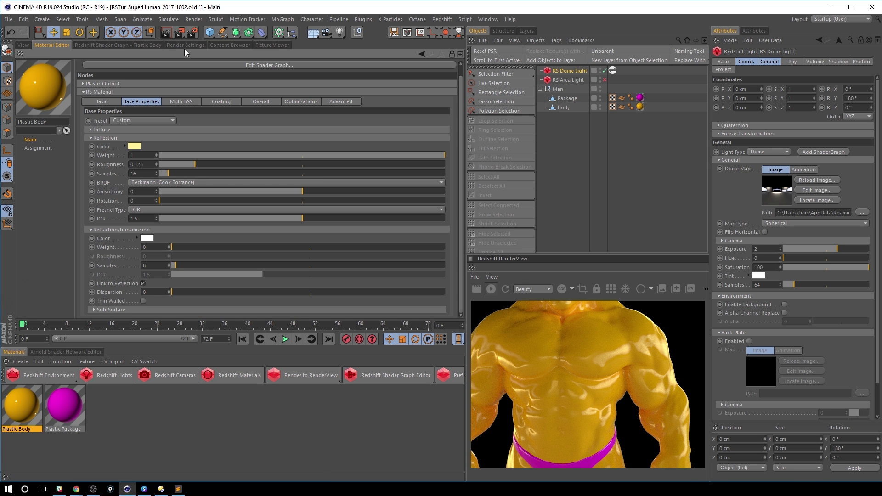
left_click(140, 174)
type("128")
key("Return")
Set the Plastic Body material's reflection samples back to 16.
double_click(150, 174)
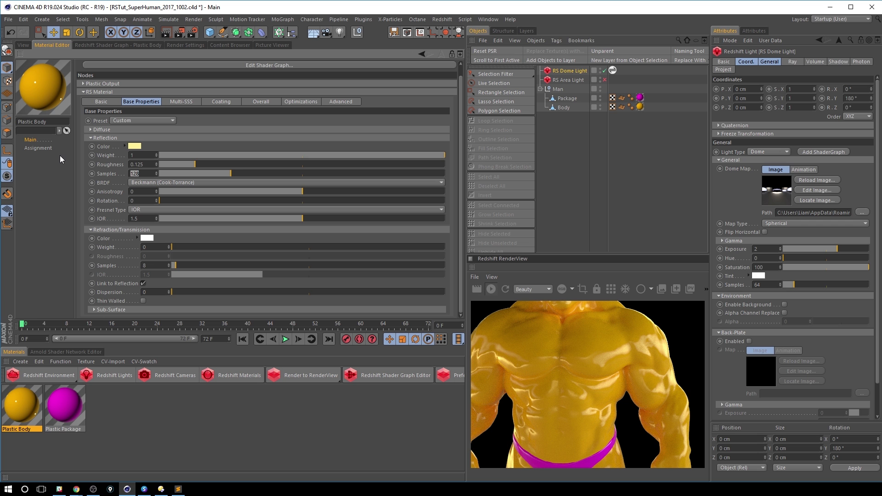
type("16")
key("Return")
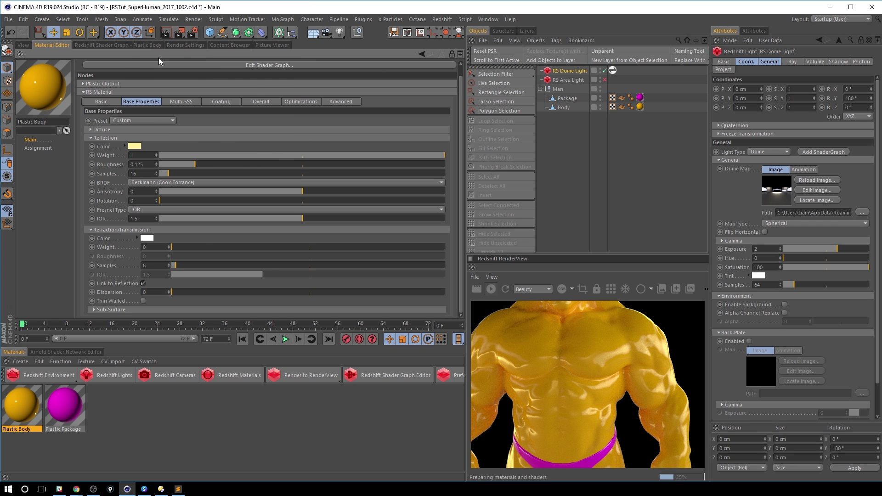
Set Samples Max to 256 under Unified Sampling in the Redshift render settings.
left_click(184, 45)
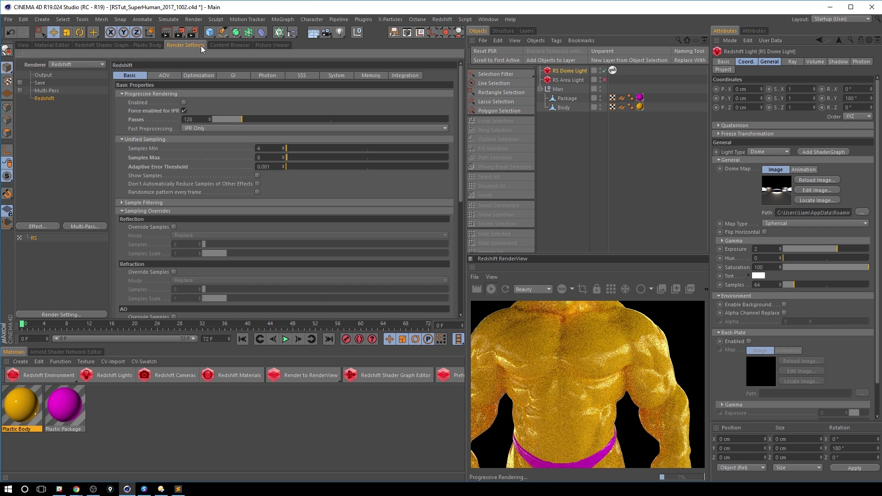
type("256")
key("Return")
right_click(97, 151)
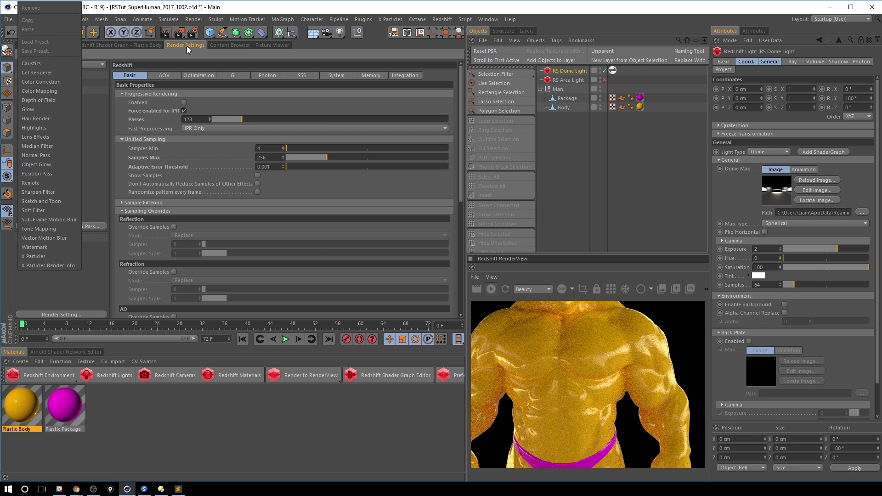
key("Escape")
Review the BRDF models for the Plastic Body material's reflection and choose GGX.
left_click(23, 45)
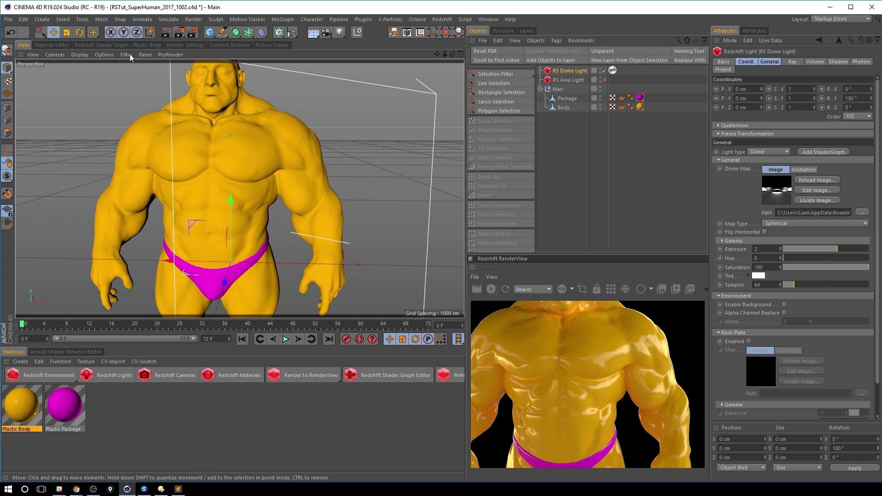
left_click(52, 45)
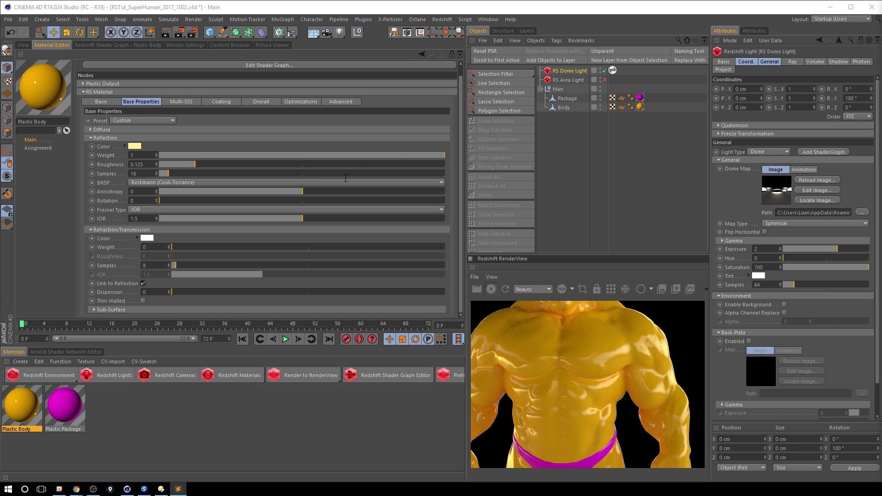
key("alt+Tab")
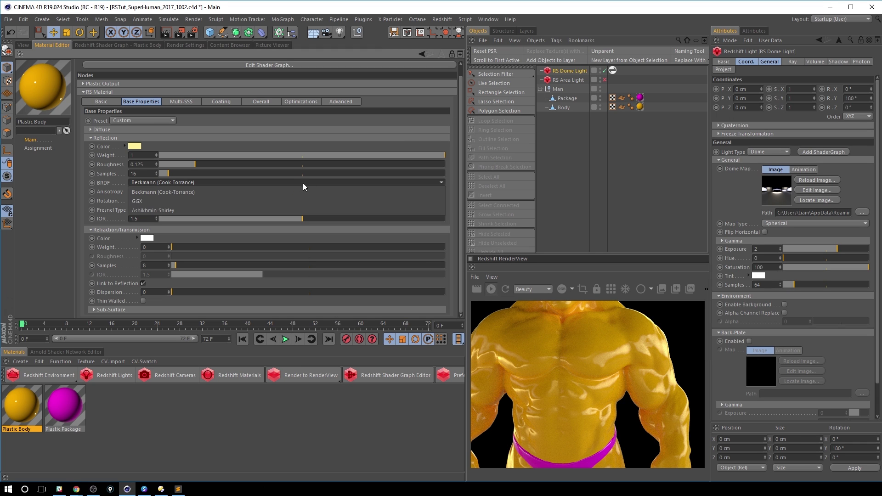
left_click(190, 182)
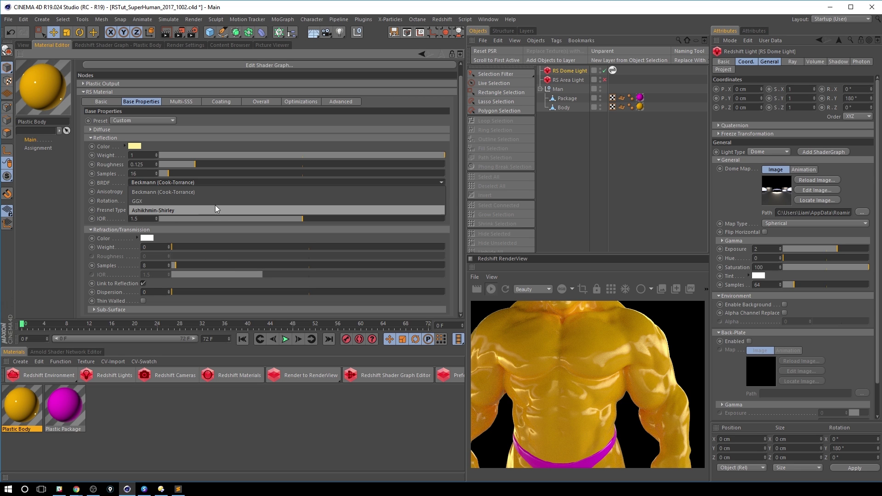
left_click(178, 192)
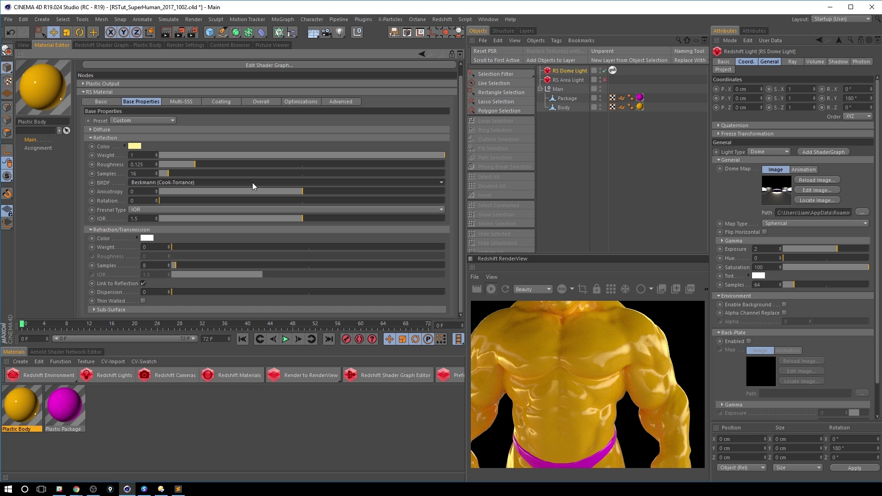
left_click(228, 182)
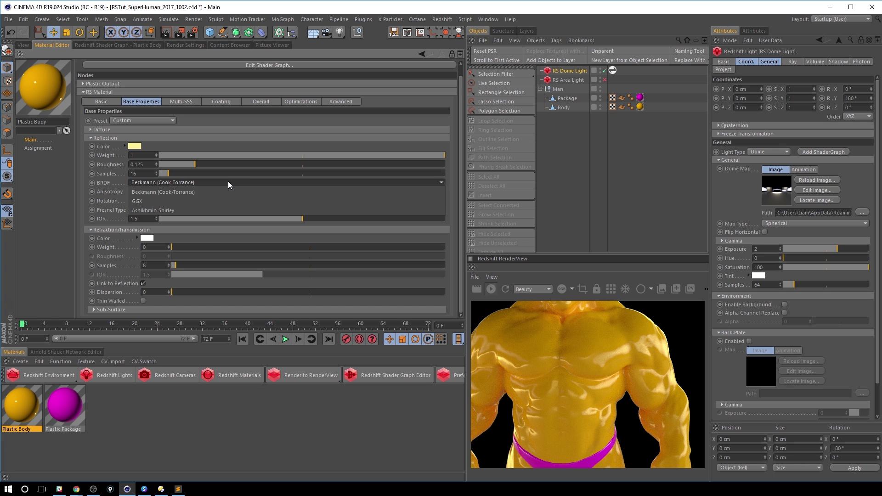
left_click(205, 200)
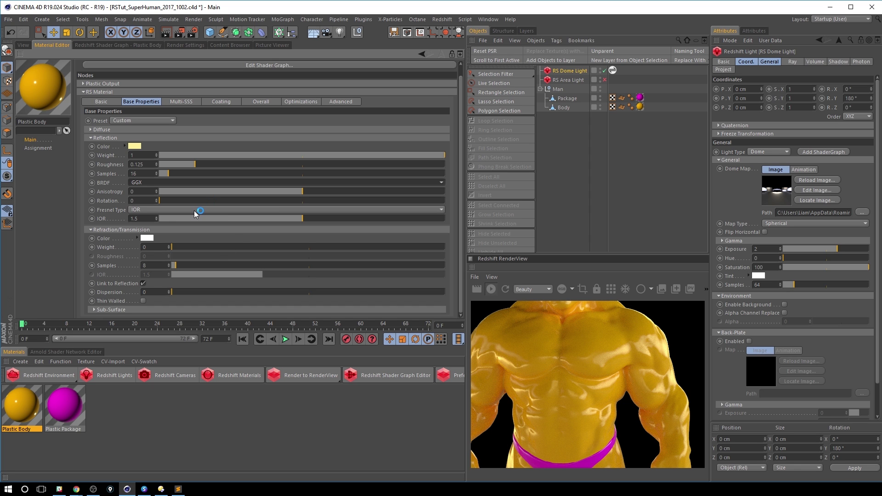
Set the Plastic Body material's reflection BRDF to Ashikhmin-Shirley.
left_click(197, 183)
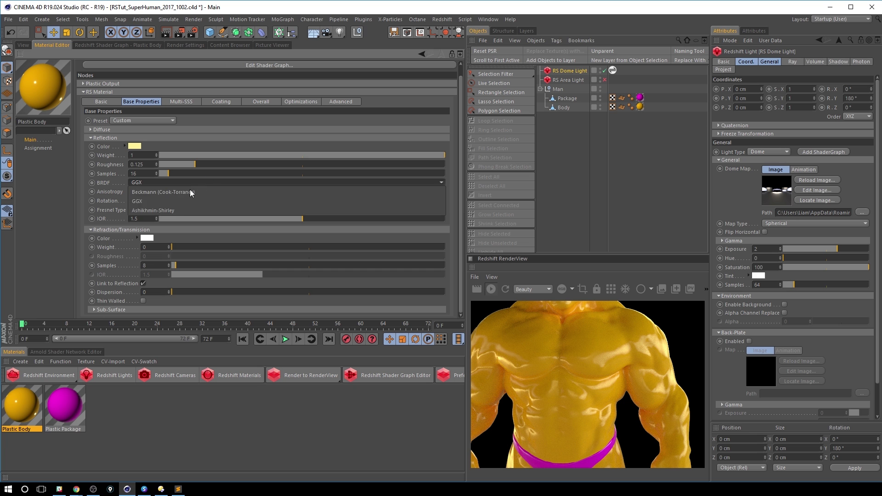
left_click(176, 210)
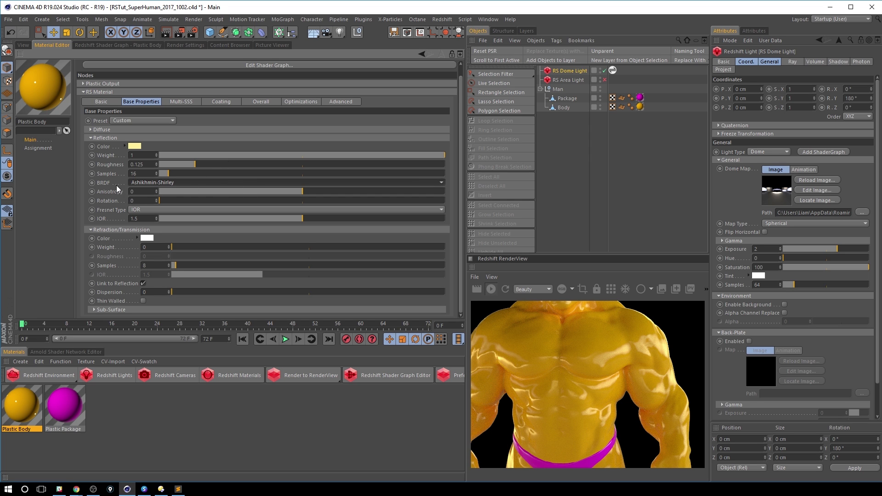
left_click(163, 182)
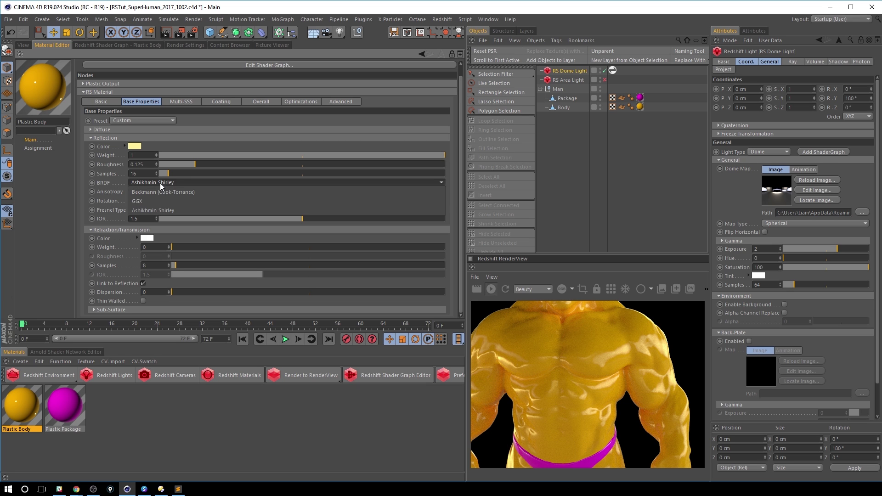
left_click(161, 182)
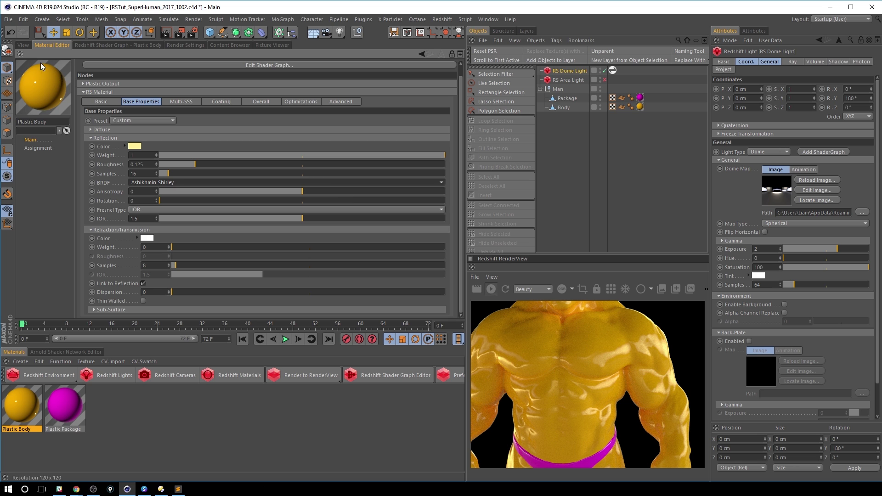
Select a single polygon on the Body object's chest in polygon mode and reverse its normals.
left_click(23, 44)
left_click(7, 132)
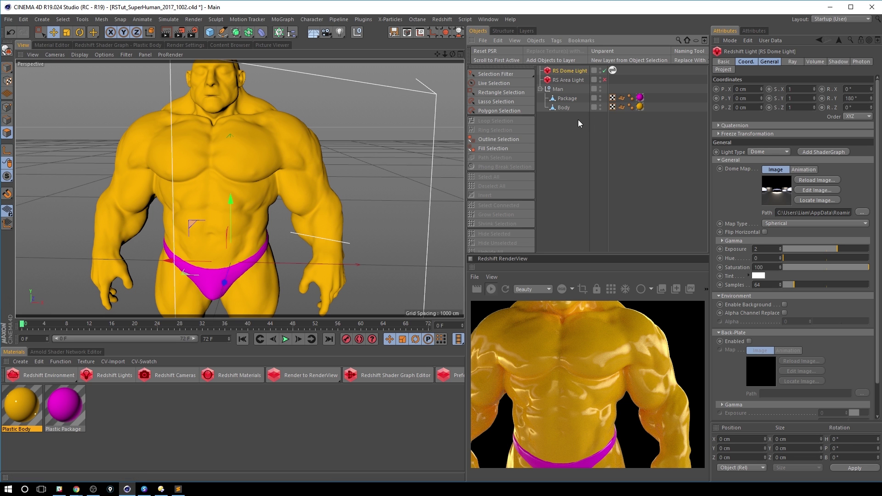
left_click(575, 98)
left_click(564, 108)
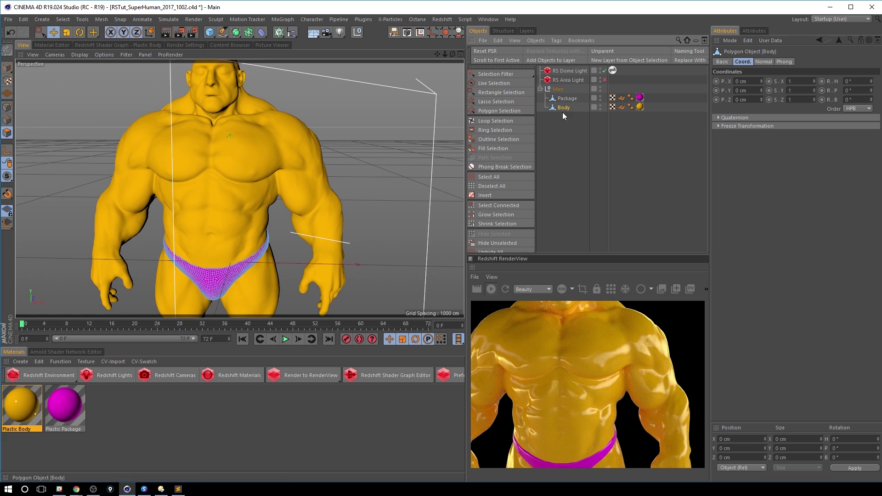
left_click(247, 174)
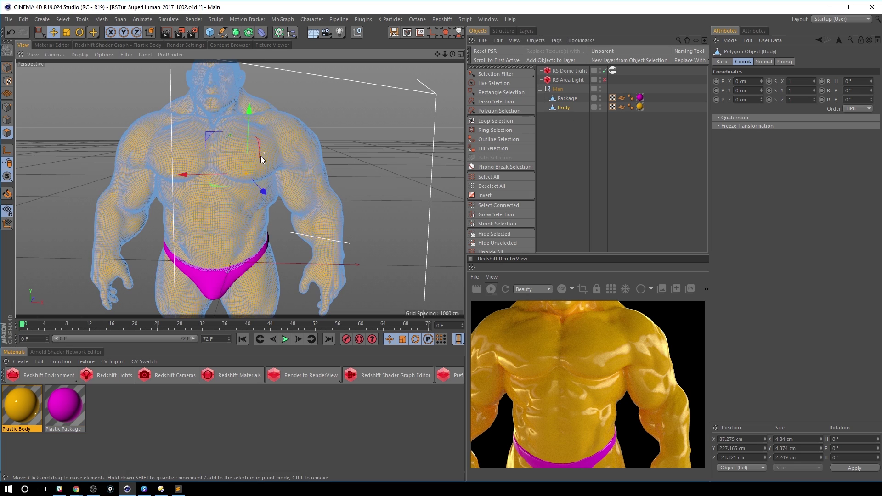
scroll(276, 165, "up", 3)
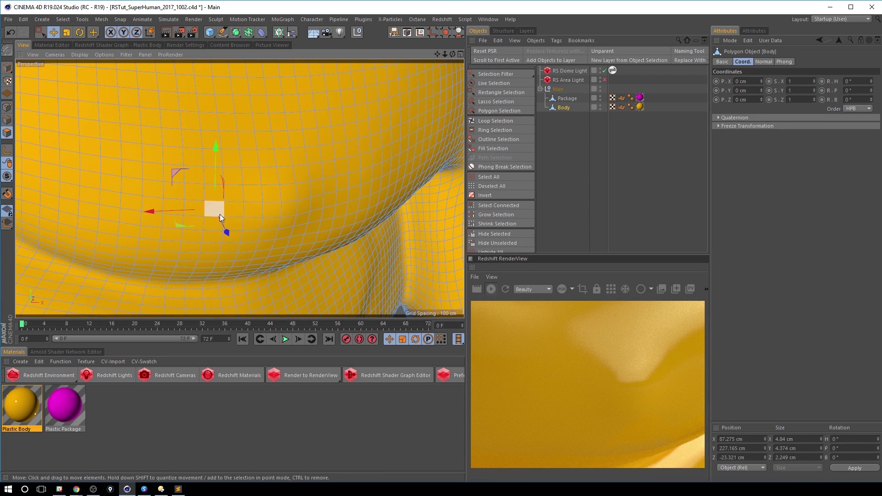
right_click(217, 208)
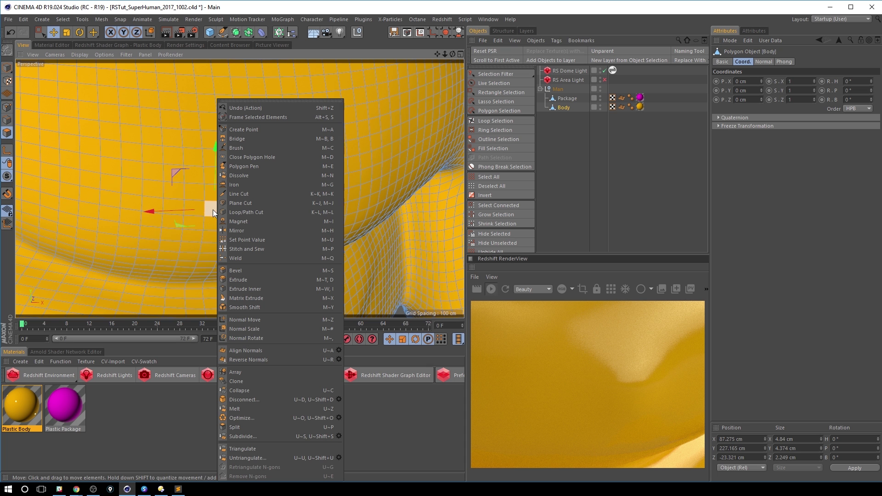
left_click(282, 360)
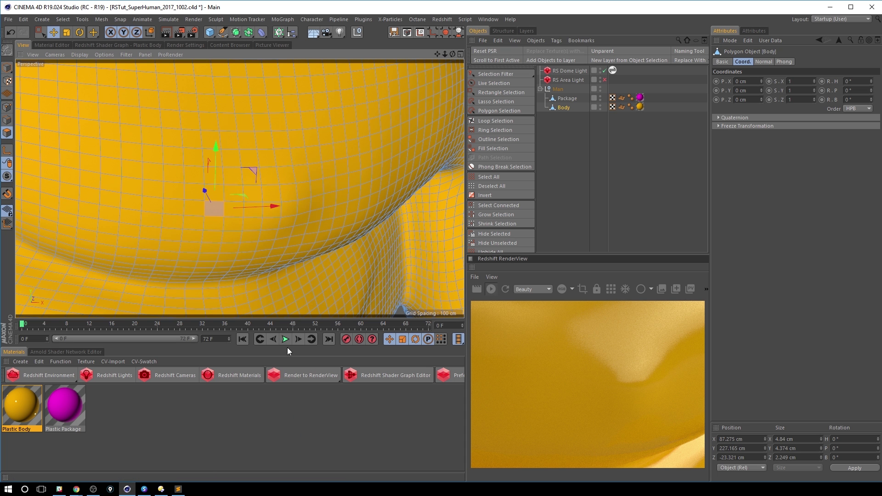
Apply Align Normals to the selected chest polygon.
right_click(215, 213)
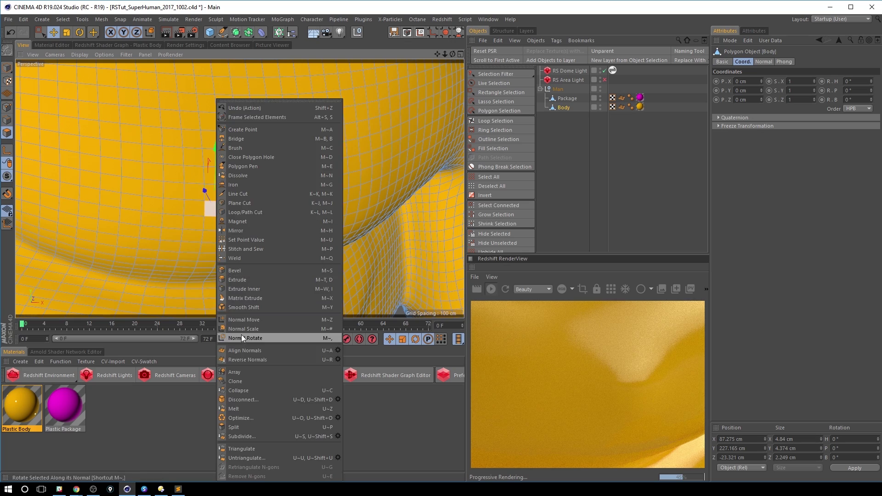
left_click(249, 350)
scroll(189, 137, "down", 5)
Raise the Plastic Body material's reflection anisotropy to about 0.912 and its rotation to about 0.204.
left_click(109, 46)
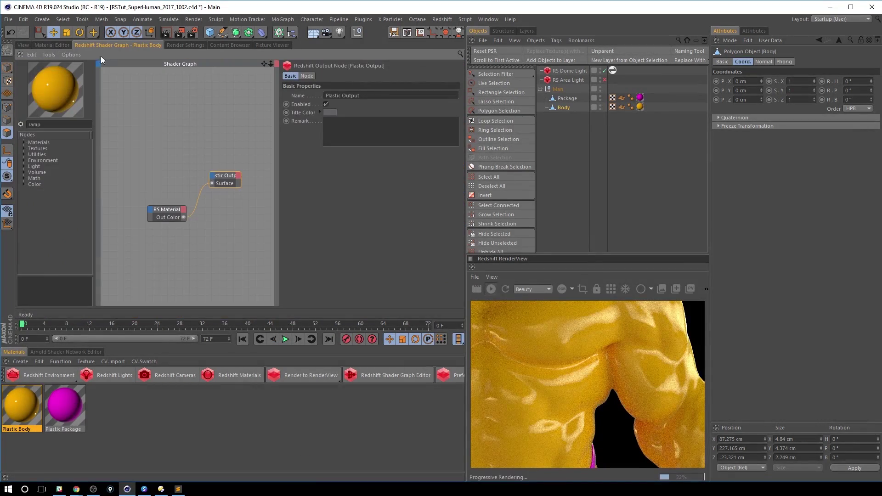
left_click(67, 45)
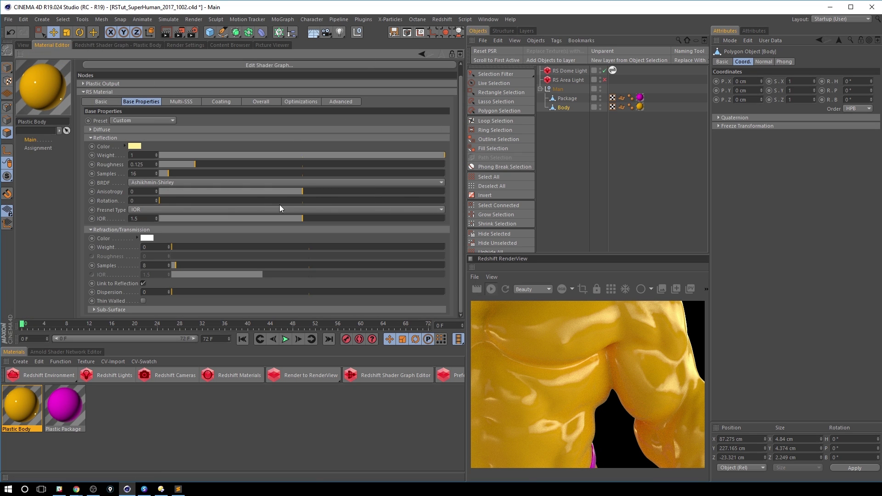
left_click_drag(323, 193, 367, 191)
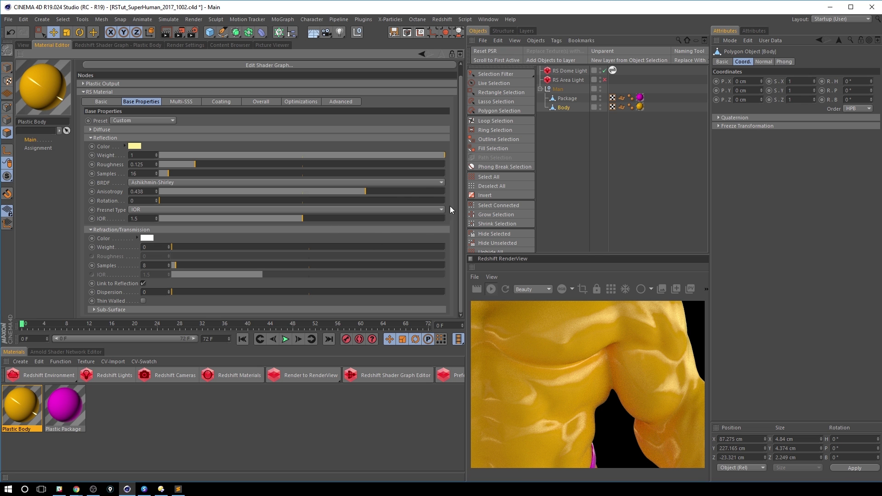
left_click_drag(409, 191, 435, 192)
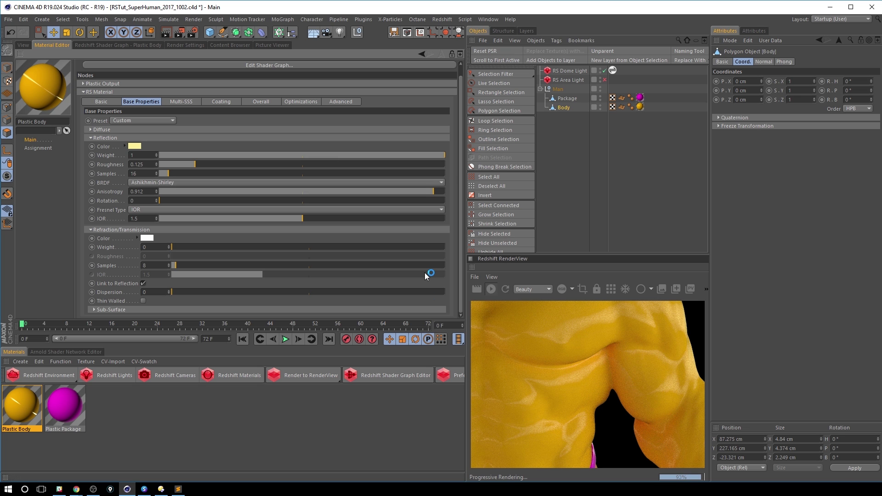
left_click_drag(189, 200, 219, 201)
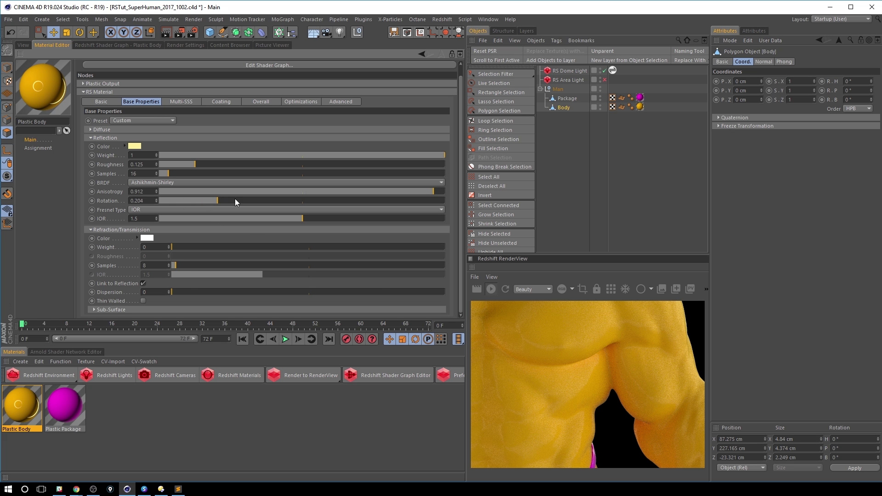
Set the Plastic Body material's reflection anisotropy to 0.05 and its rotation to 0.
left_click_drag(149, 191, 59, 186)
left_click_drag(299, 192, 311, 191)
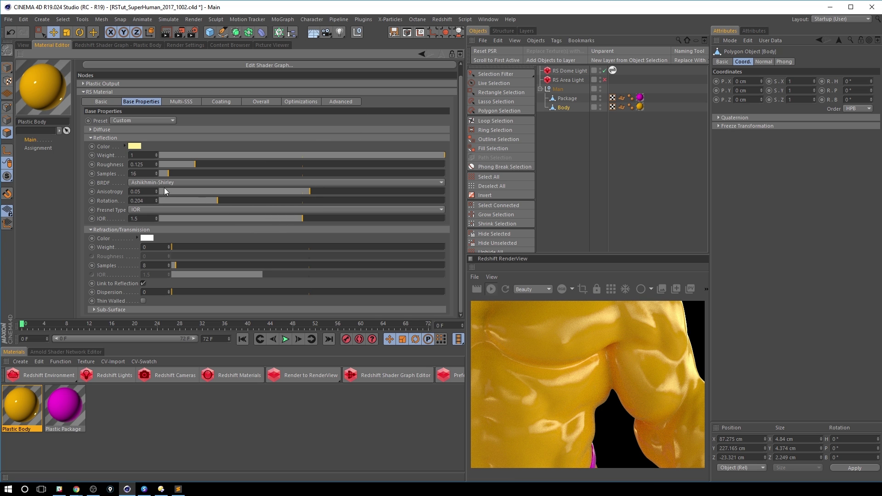
left_click(149, 201)
double_click(147, 191)
left_click_drag(147, 201, 15, 142)
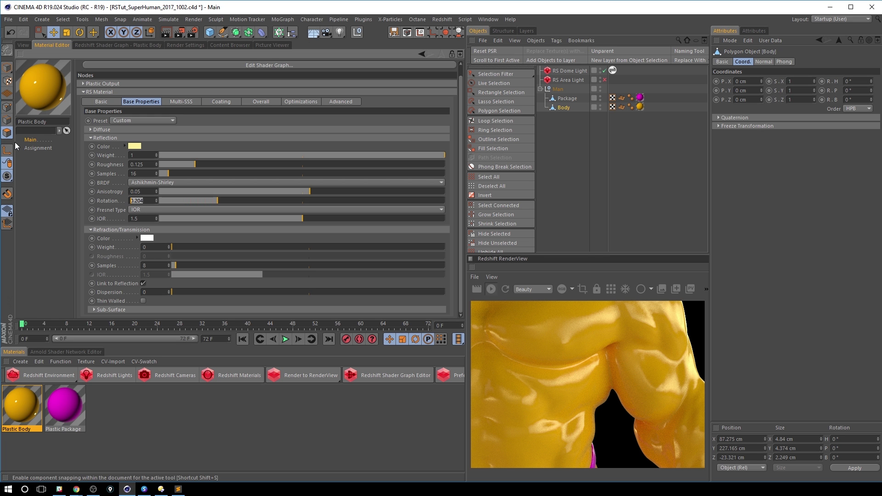
type("0")
key("Return")
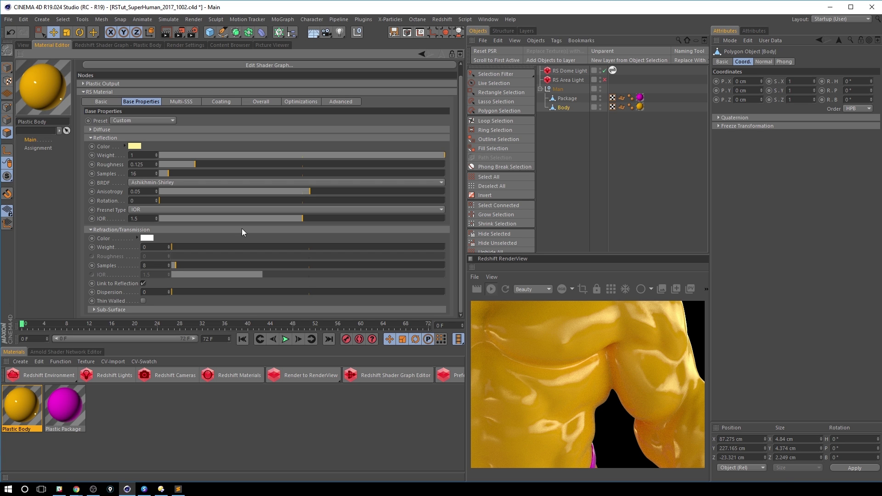
Review the Fresnel types for the Plastic Body reflection and set the IOR to 1.51.
left_click(177, 210)
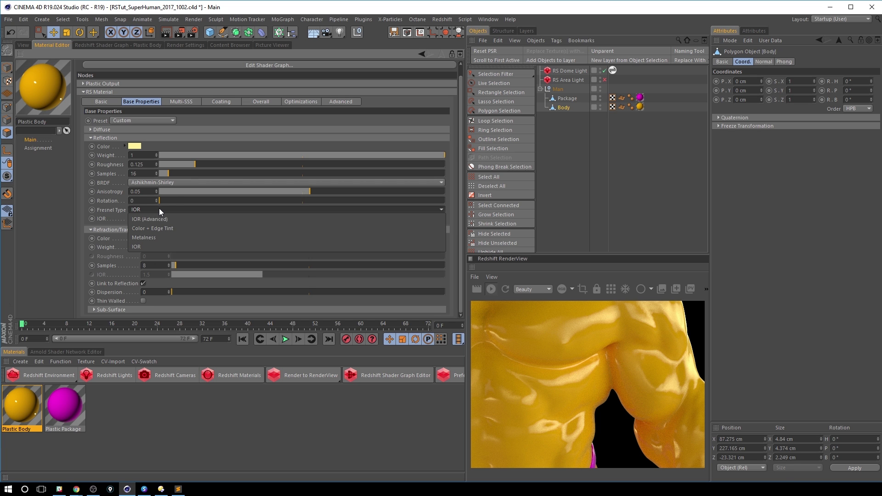
left_click(159, 208)
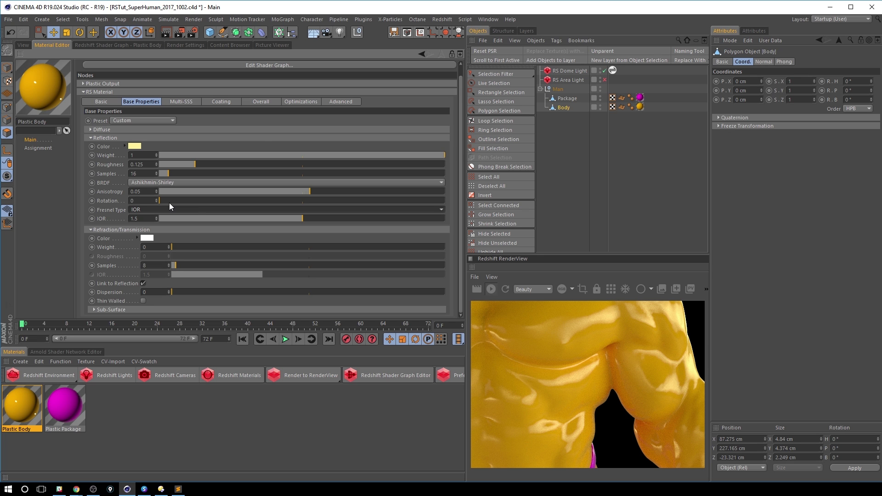
left_click(148, 218)
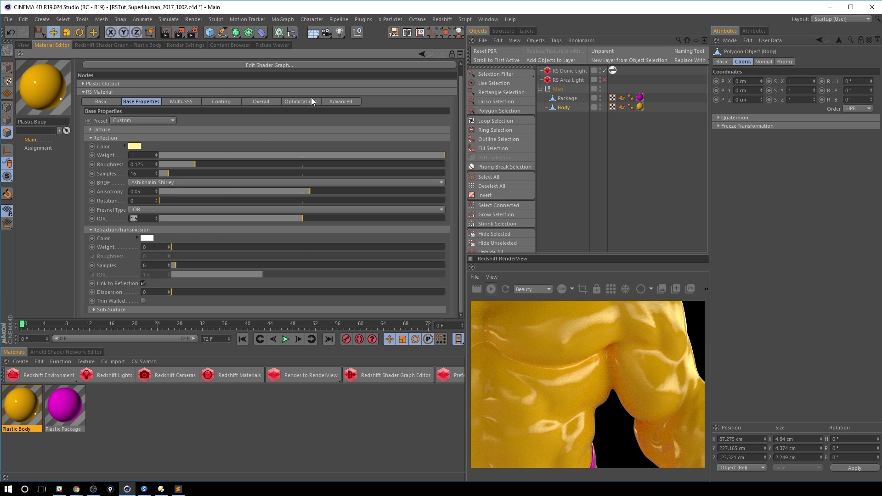
type("1.51")
key("Return")
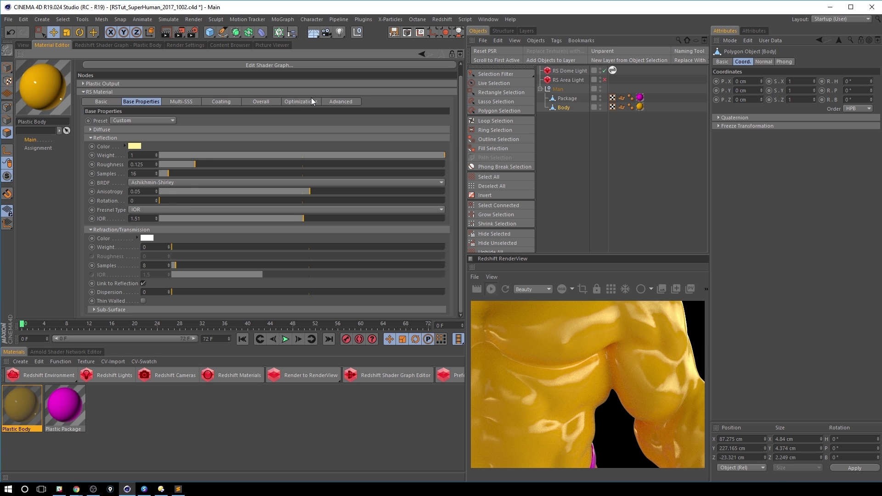
Review the material presets and set the Plastic Body material's reflection IOR to 1.48.
left_click(156, 119)
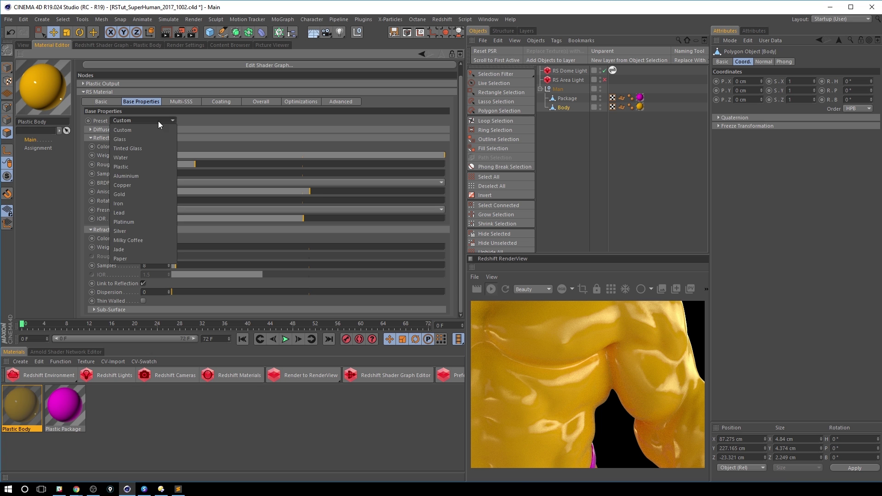
left_click(159, 120)
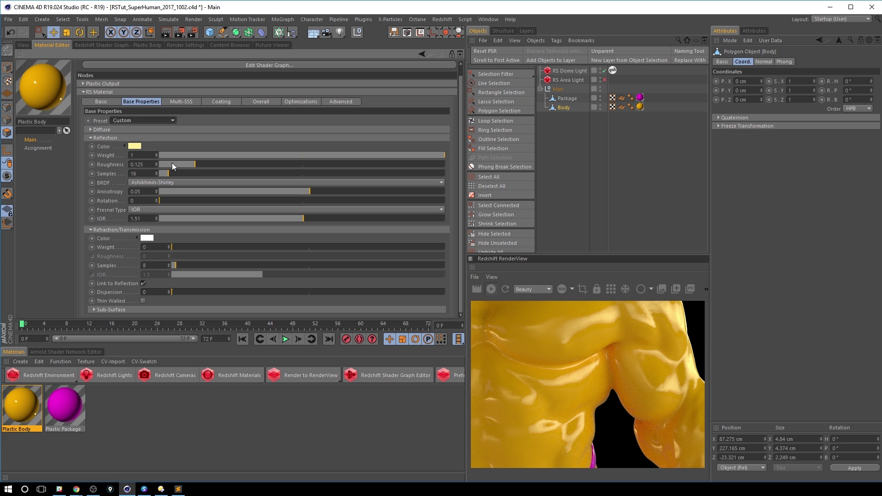
double_click(142, 218)
type("1.448")
key("Return")
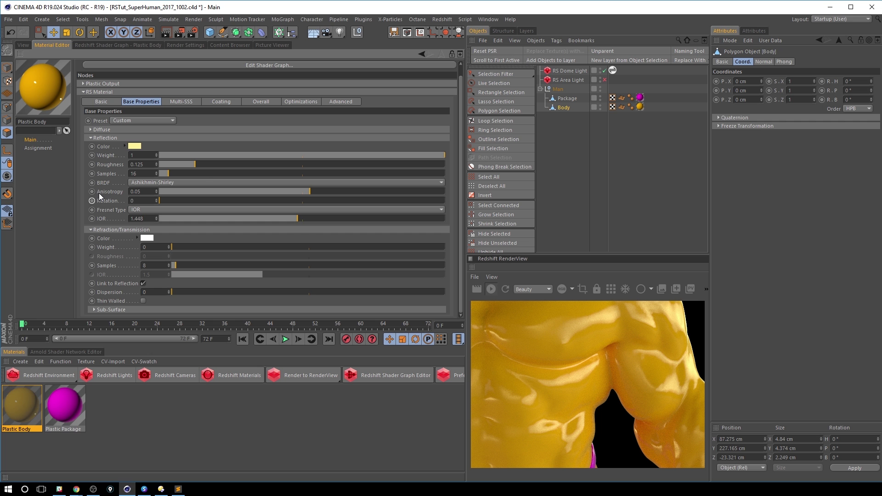
key("BackSpace")
key("Return")
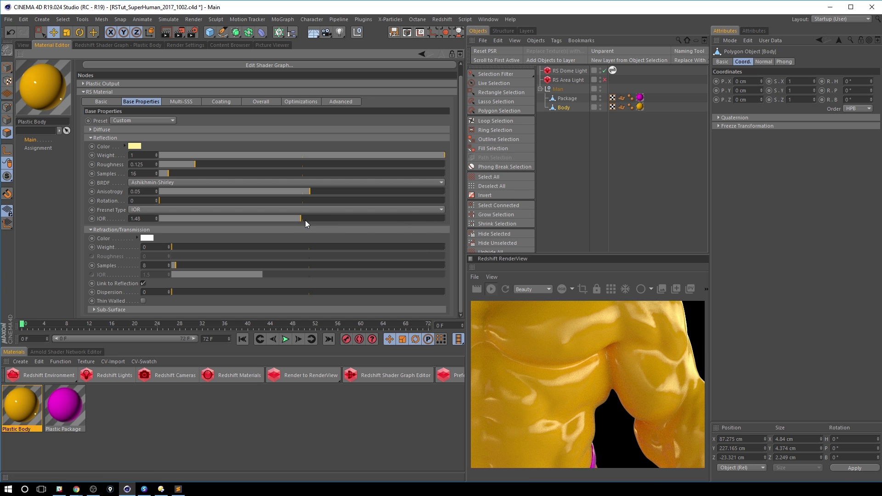
Try the IOR (Advanced) Fresnel type on the Plastic Body reflection and return it to IOR.
left_click(218, 211)
left_click(208, 218)
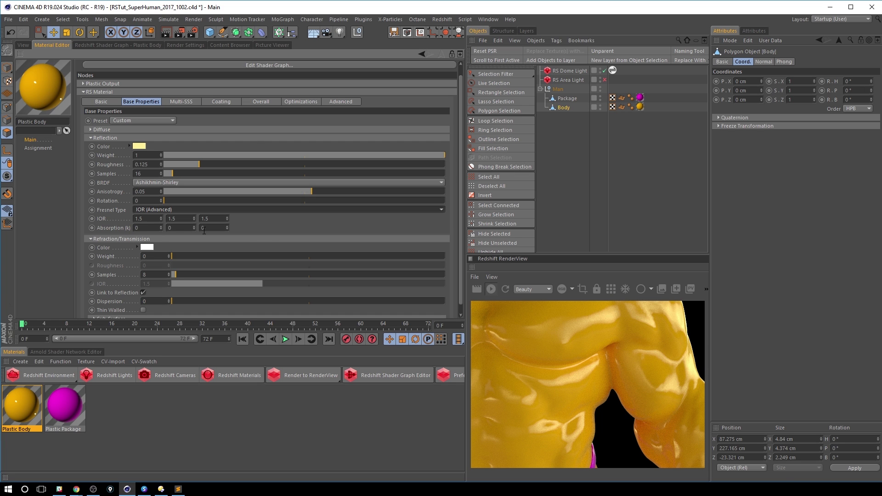
left_click(181, 210)
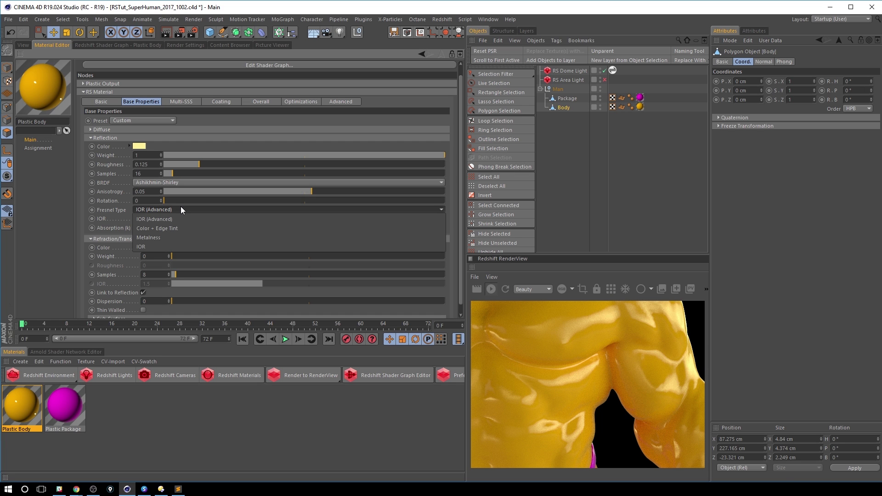
left_click(161, 246)
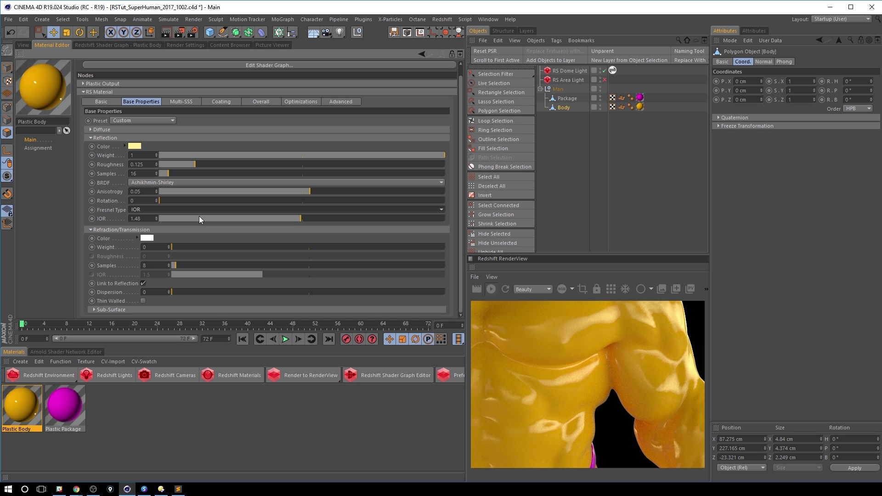
Set the reflection's Fresnel type to Color + Edge Tint with a purple Reflectivity color (H 297°, S 93%, V 67%).
left_click(169, 210)
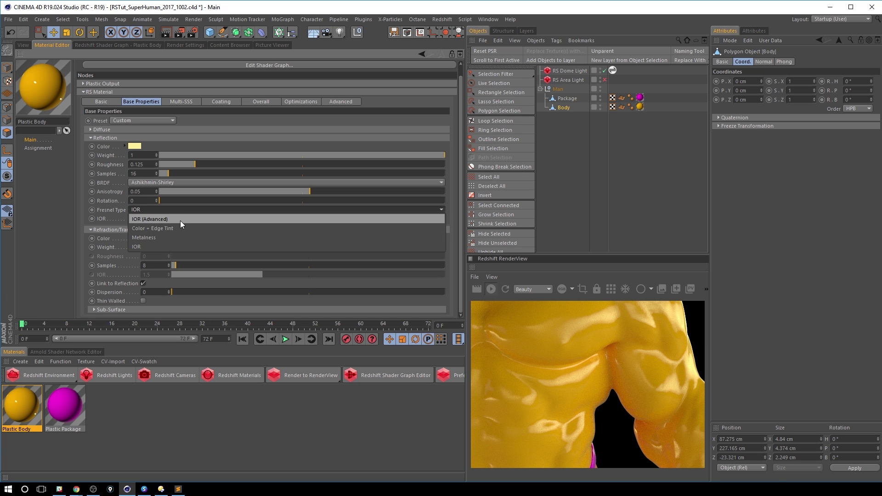
left_click(175, 228)
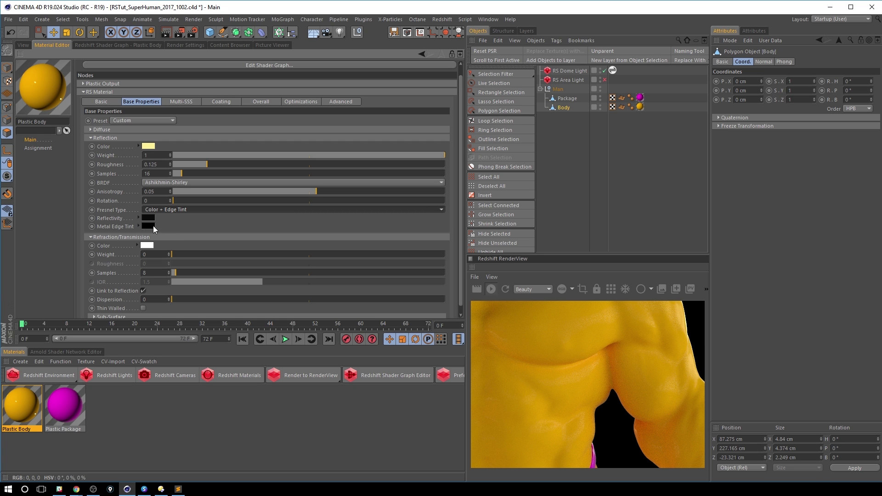
left_click(147, 218)
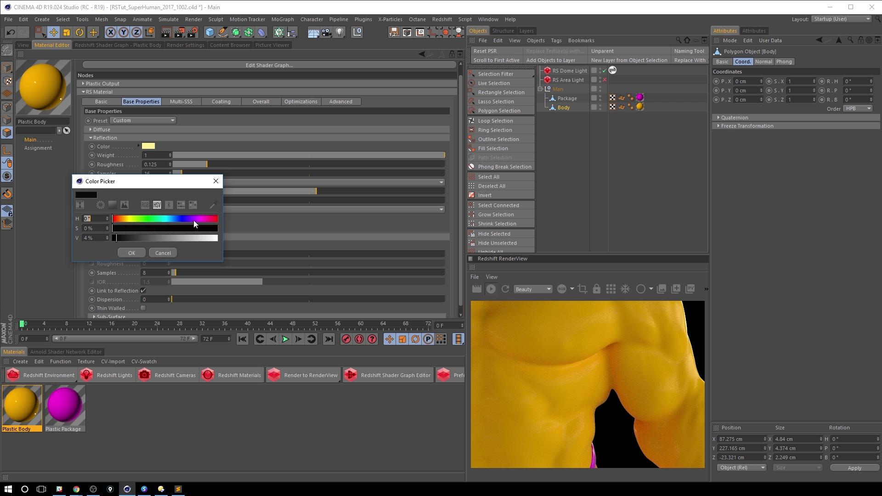
left_click(179, 239)
left_click(137, 253)
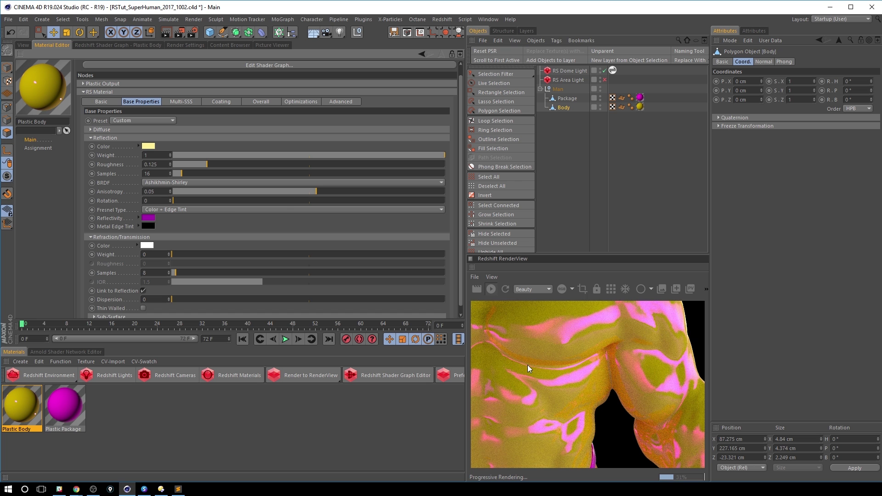
Set the reflection's Reflectivity color to blue (H 196°, S 93%, V 67%) and its Metal Edge Tint to white.
left_click(148, 218)
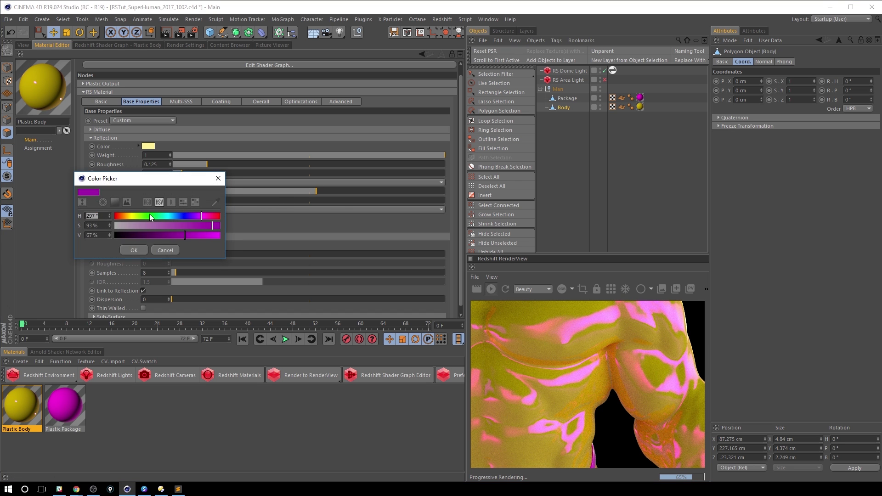
left_click(174, 216)
left_click(140, 252)
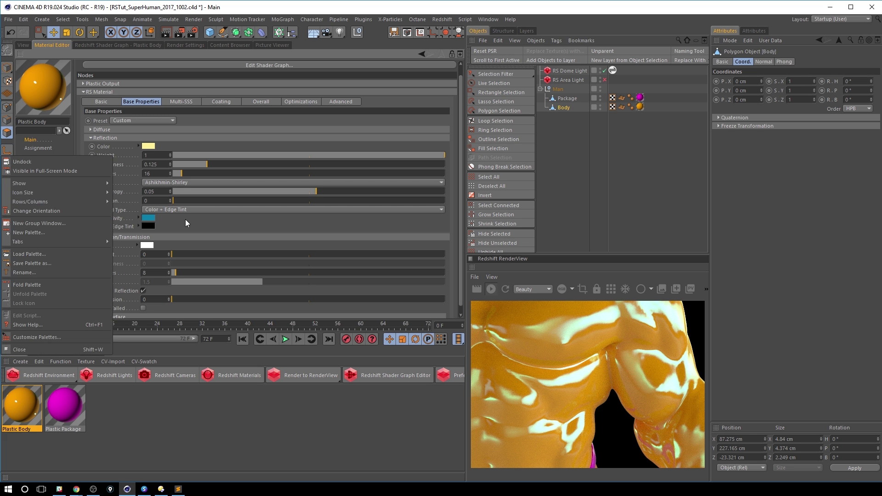
left_click(148, 226)
left_click(172, 243)
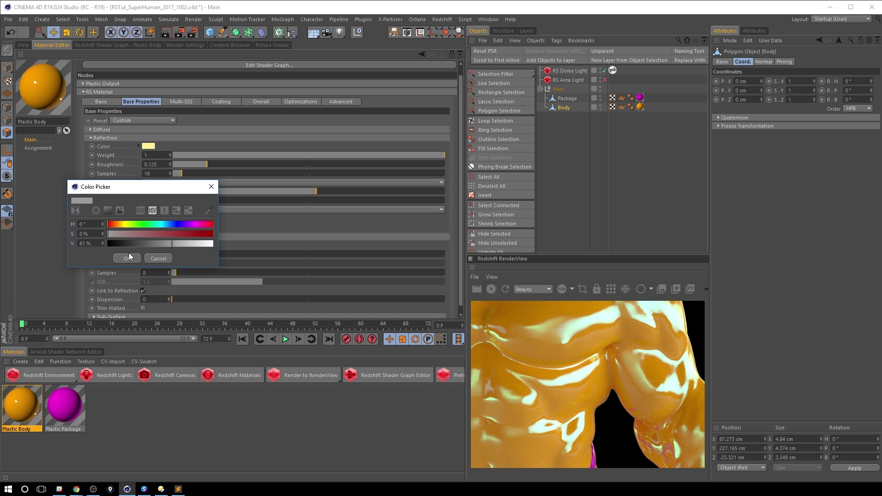
left_click_drag(174, 244, 217, 243)
left_click(132, 256)
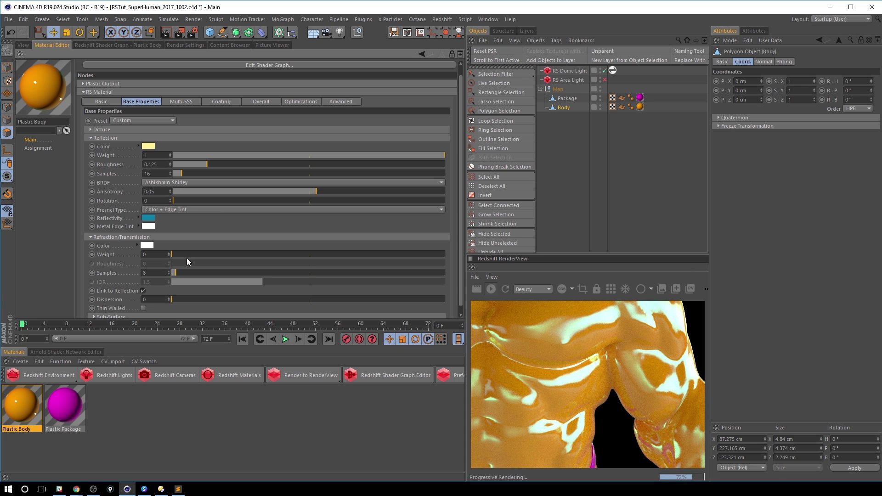
Try the Metalness Fresnel type on the Plastic Body reflection with black Reflectivity and Metalness 1.
left_click(195, 210)
left_click(173, 237)
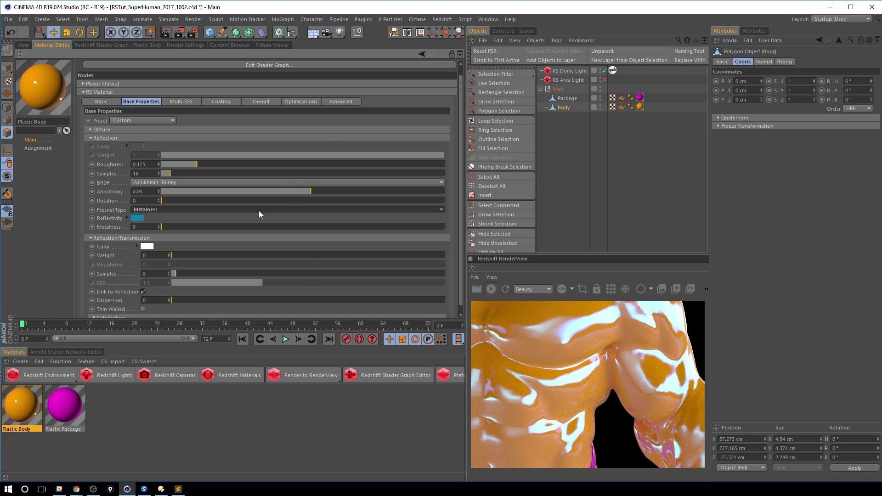
left_click(139, 219)
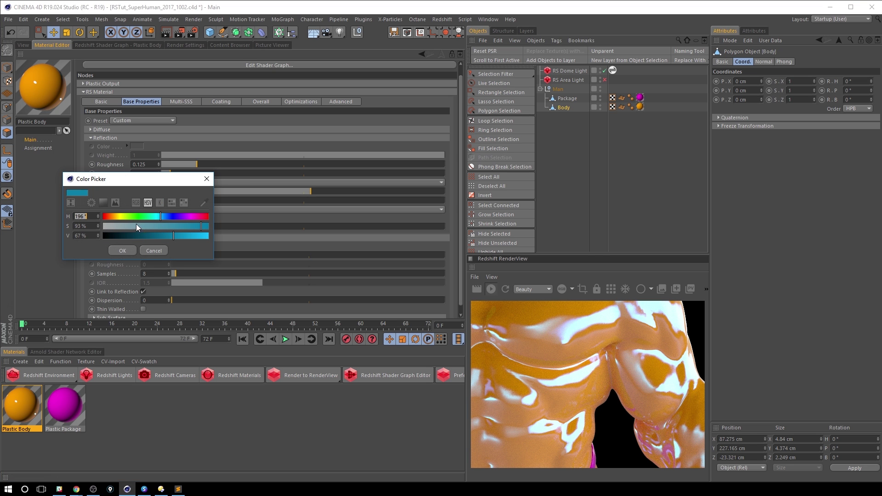
left_click_drag(136, 224, 53, 227)
left_click_drag(164, 235, 89, 236)
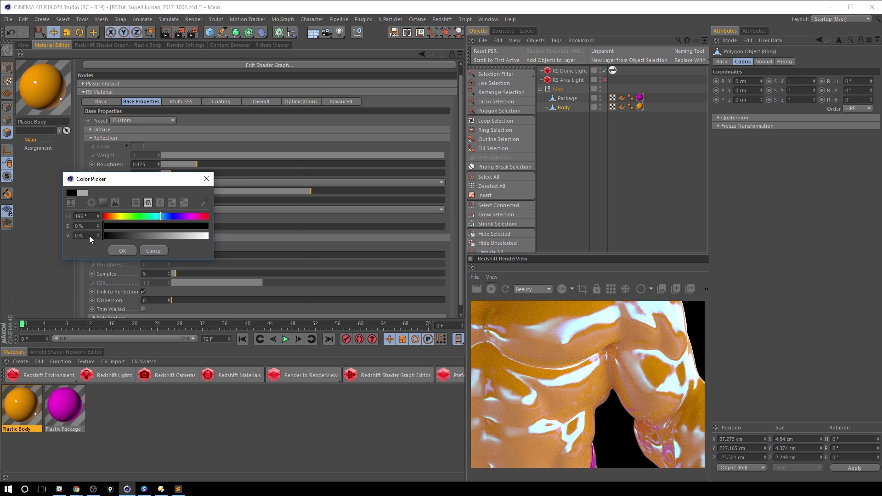
left_click(126, 249)
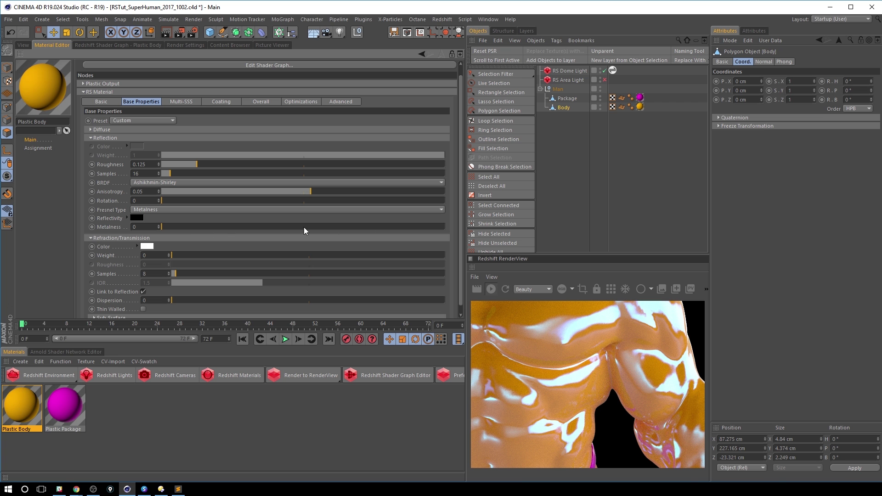
left_click_drag(408, 227, 525, 210)
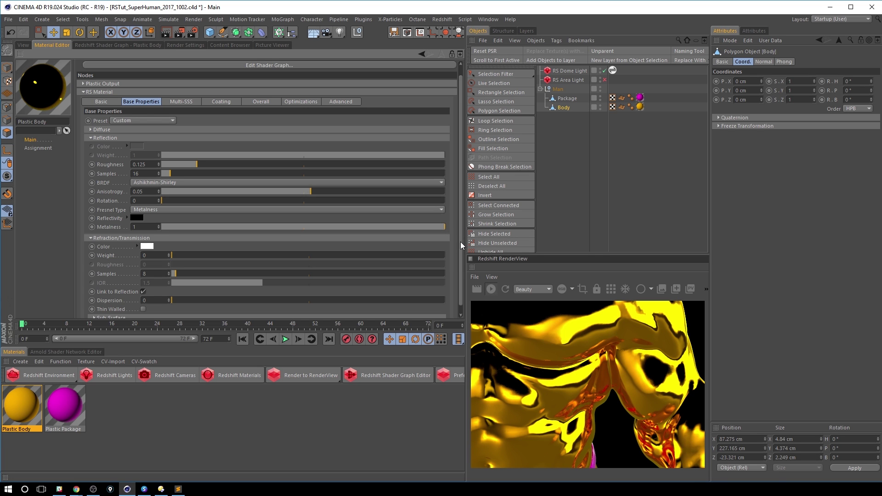
Return the Plastic Body reflection's Fresnel type to IOR.
left_click(166, 211)
left_click(172, 209)
left_click(174, 209)
left_click(157, 247)
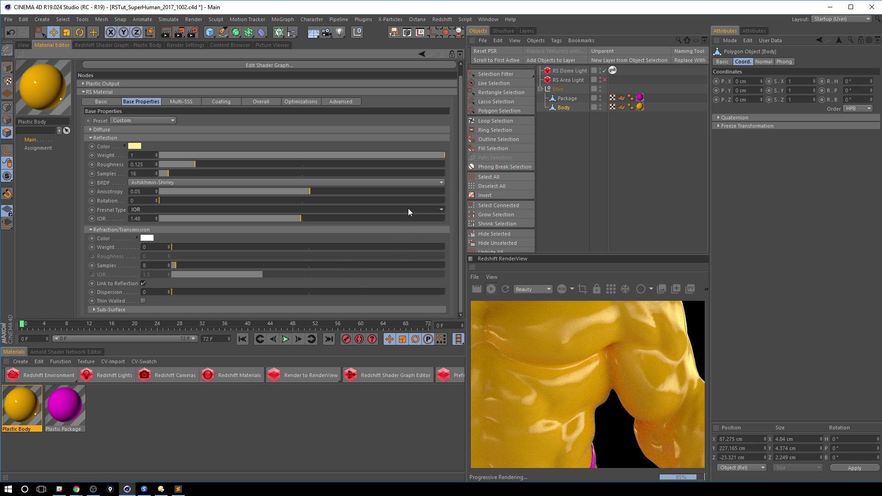
Set the Plastic Body material's Refraction/Transmission weight to 1 and samples to 32.
left_click(92, 137)
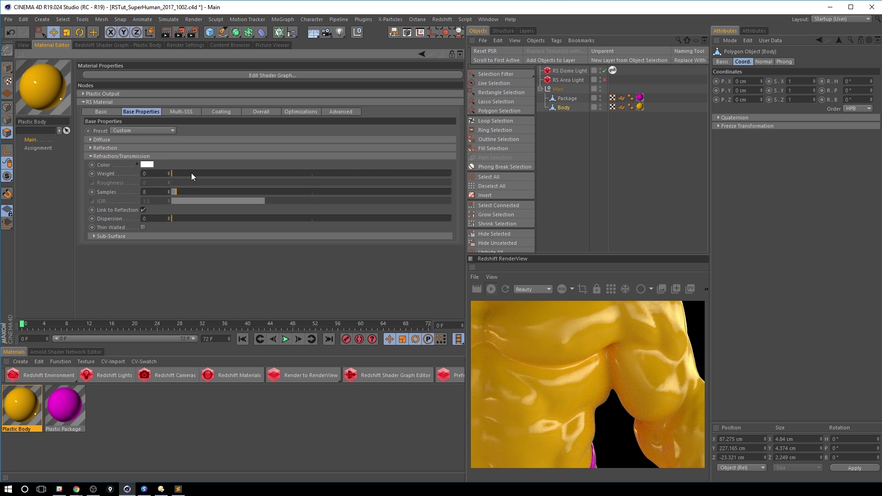
left_click_drag(191, 173, 445, 176)
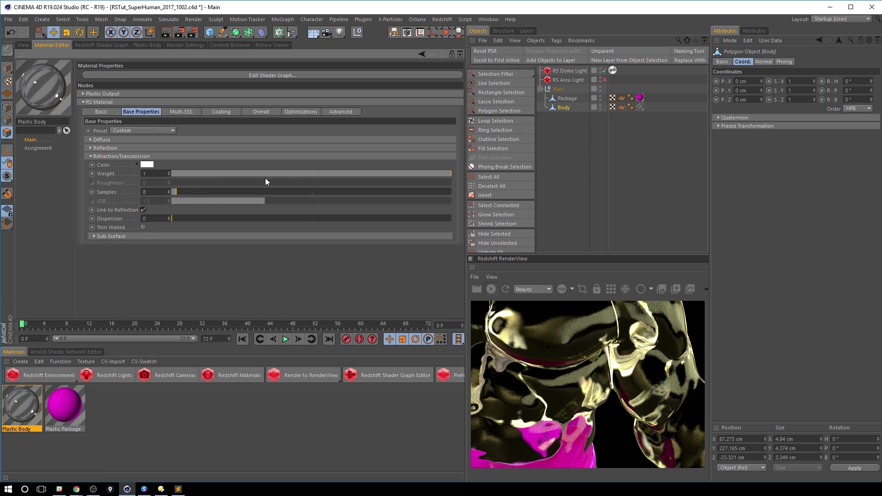
left_click_drag(158, 191, 111, 170)
type("32")
key("Return")
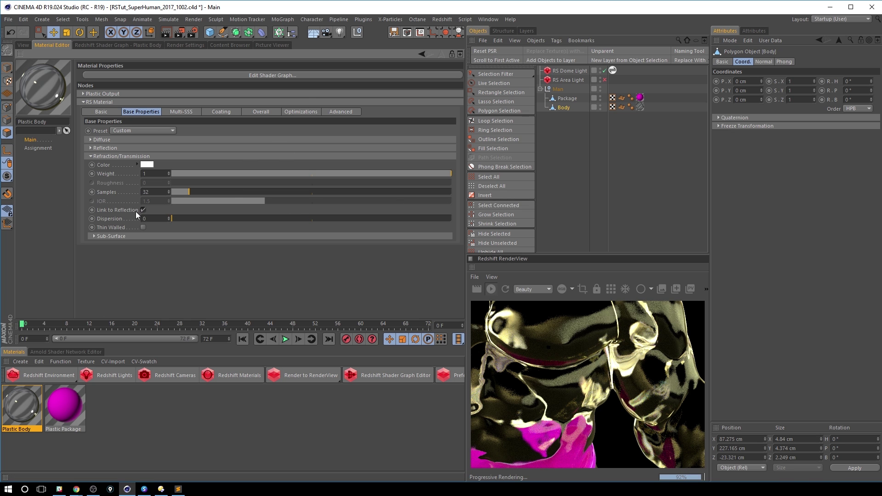
Try a separate refraction IOR of 5 unlinked from the reflection, and relink the refraction to the reflection.
left_click(95, 148)
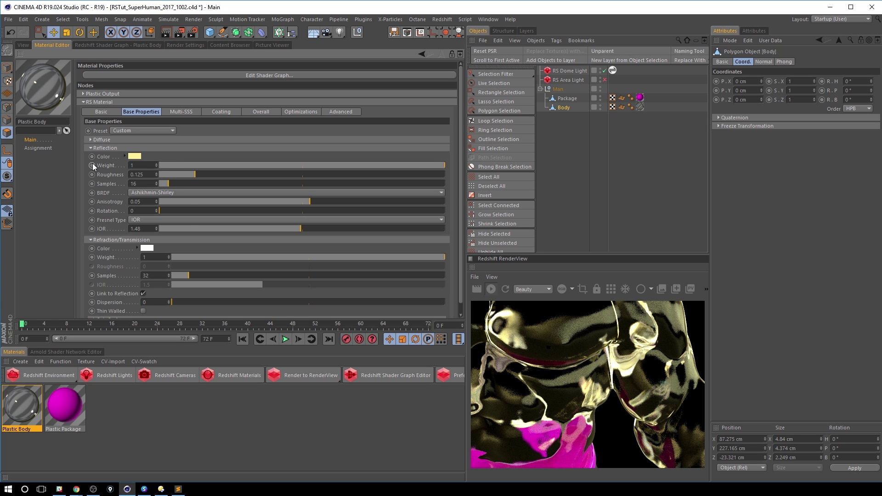
left_click(91, 148)
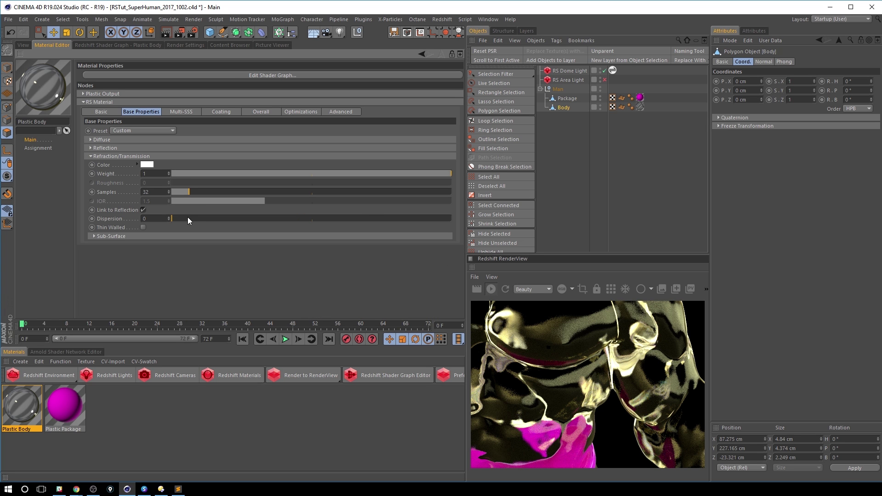
left_click(143, 210)
double_click(158, 201)
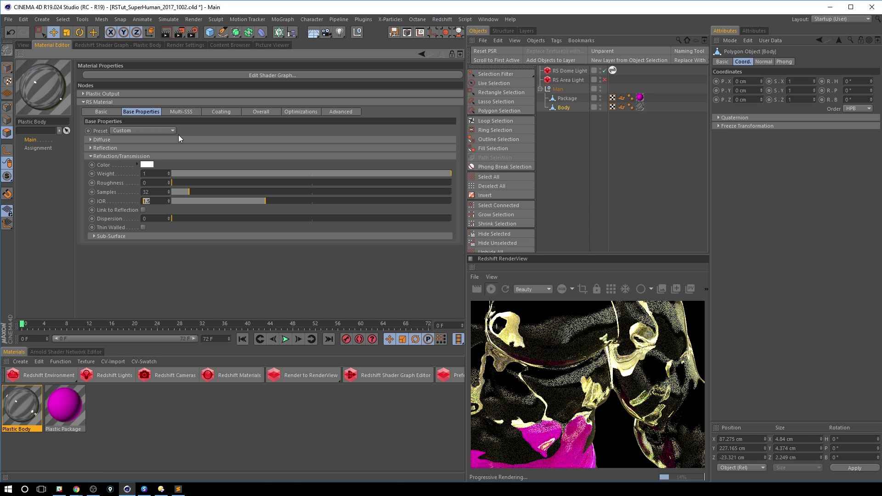
type("5")
key("Return")
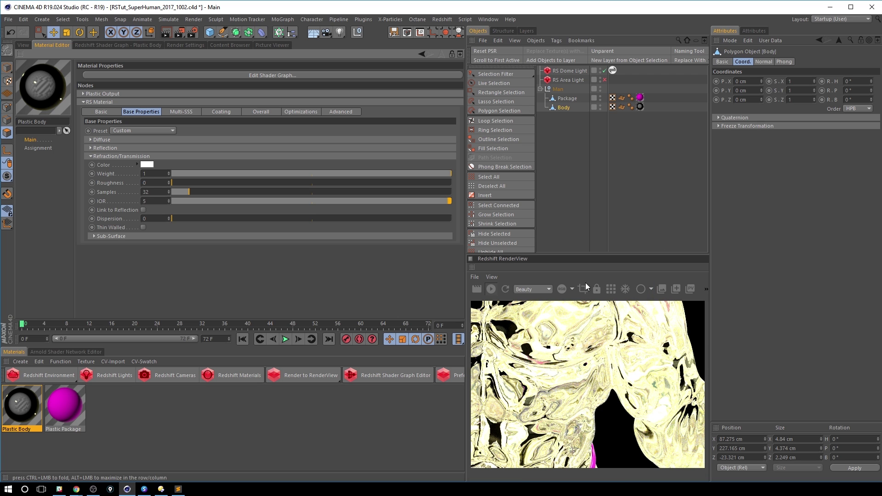
left_click(143, 210)
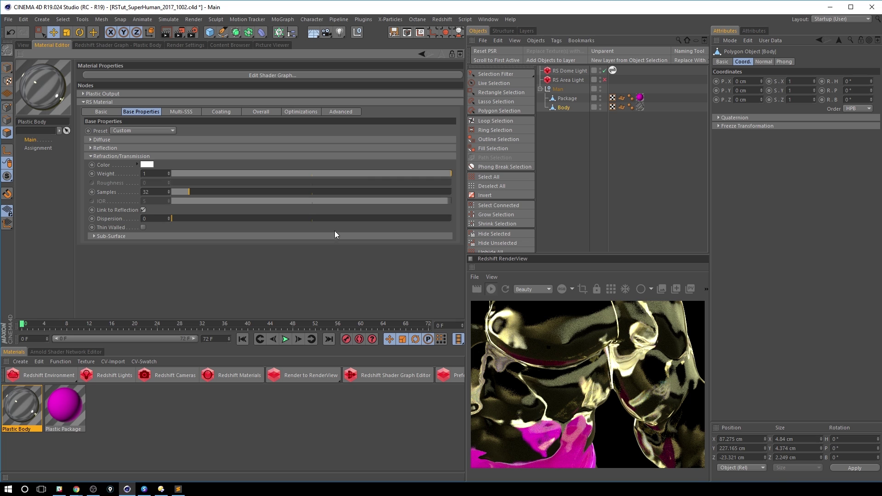
Try a refraction dispersion of about 57 on the whole character and return the dispersion to 0.
left_click(400, 219)
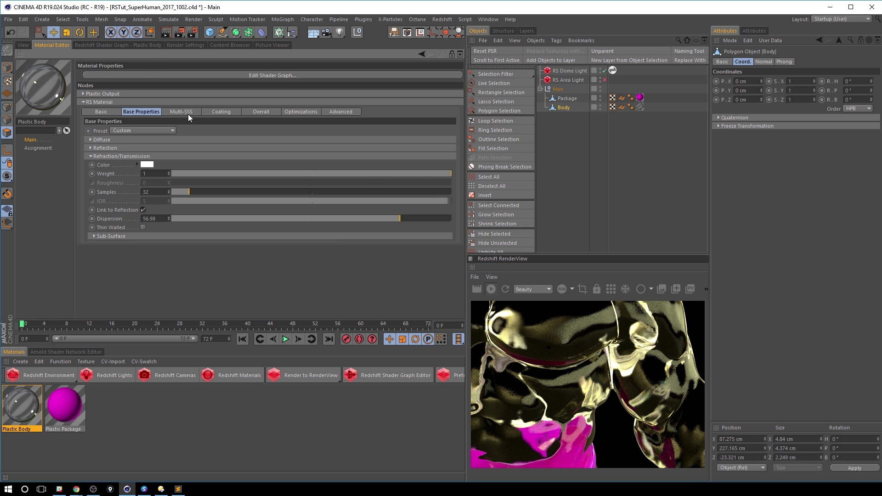
left_click(22, 45)
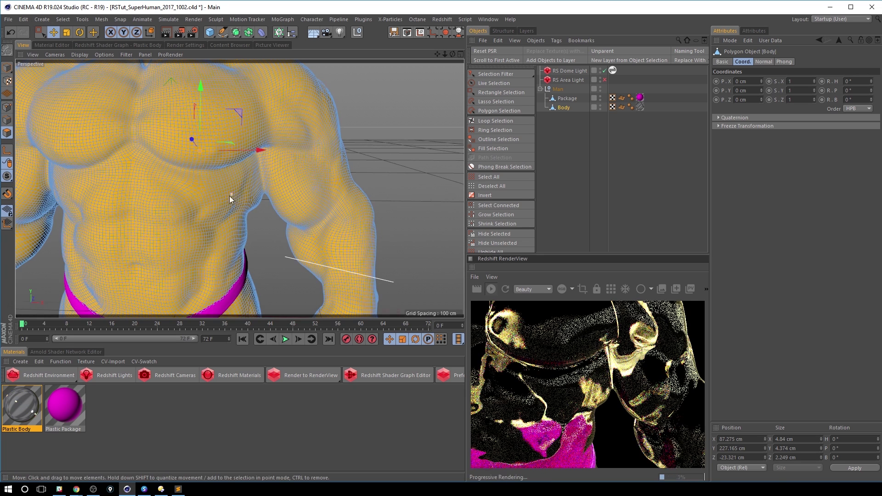
scroll(230, 196, "down", 3)
left_click_drag(180, 216, 268, 202, "alt")
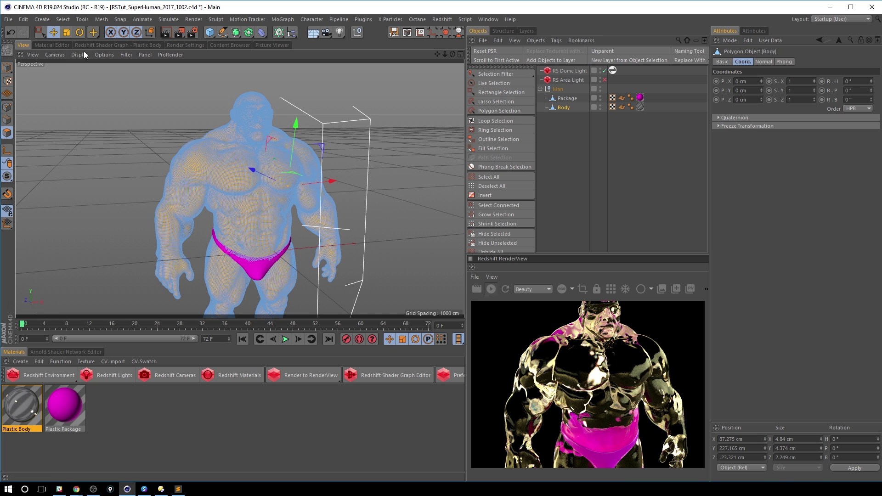
left_click(56, 43)
left_click(90, 43)
left_click(45, 44)
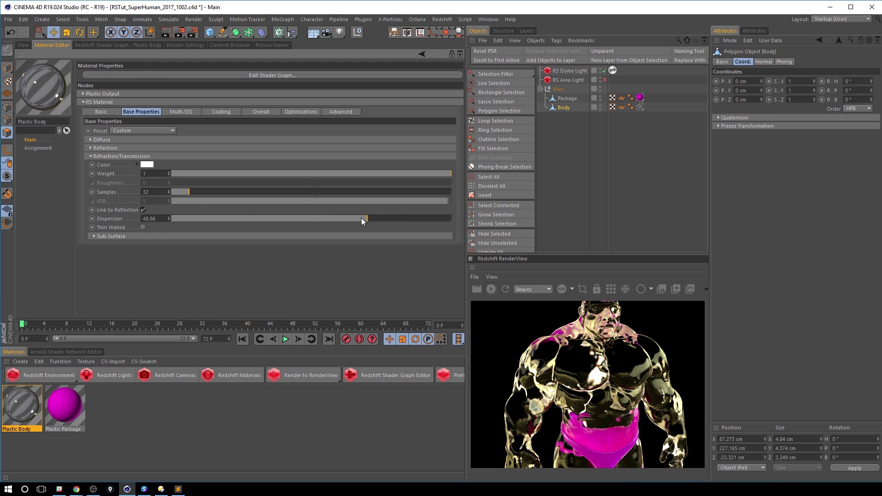
left_click_drag(375, 221, 122, 231)
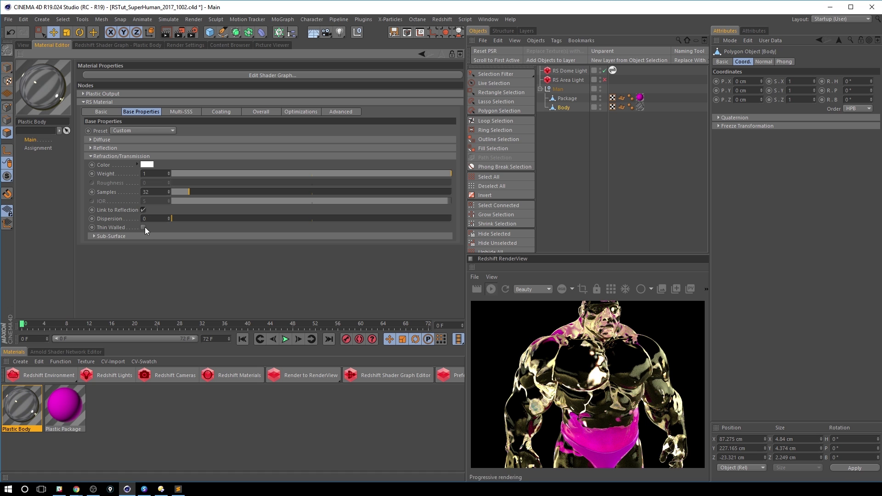
Enable Thin Walled for the Plastic Body refraction and inspect its effect on the character from other angles.
left_click(143, 228)
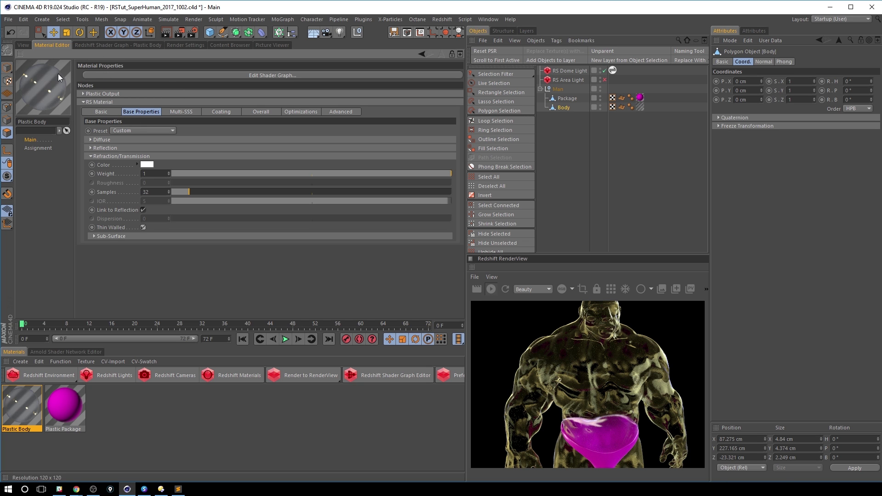
left_click(24, 46)
left_click_drag(145, 151, 183, 186, "alt")
left_click_drag(262, 185, 303, 213, "alt")
scroll(305, 202, "up", 10)
scroll(311, 184, "down", 5)
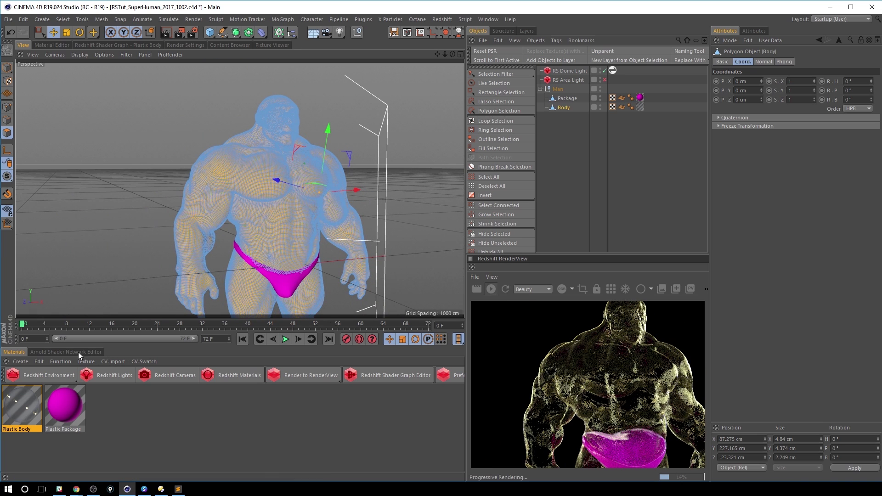
Set the Plastic Body material's Refraction/Transmission weight to 0 and turn off Thin Walled.
left_click(29, 399)
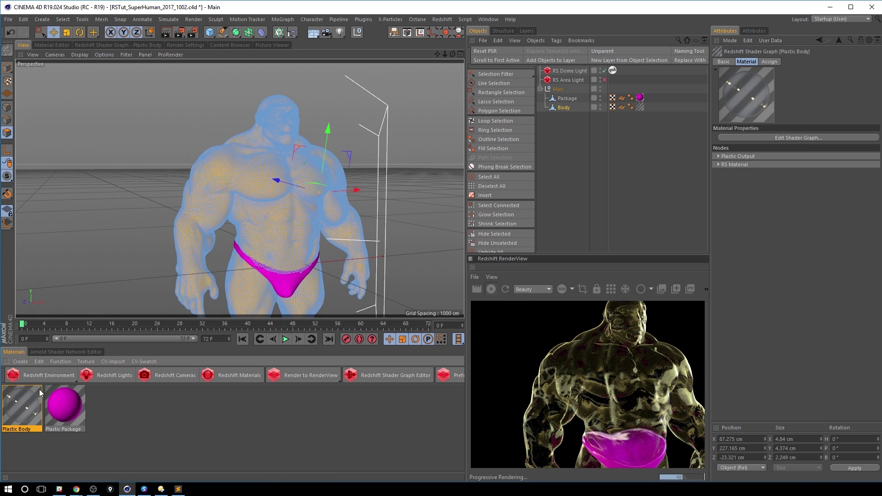
left_click(51, 44)
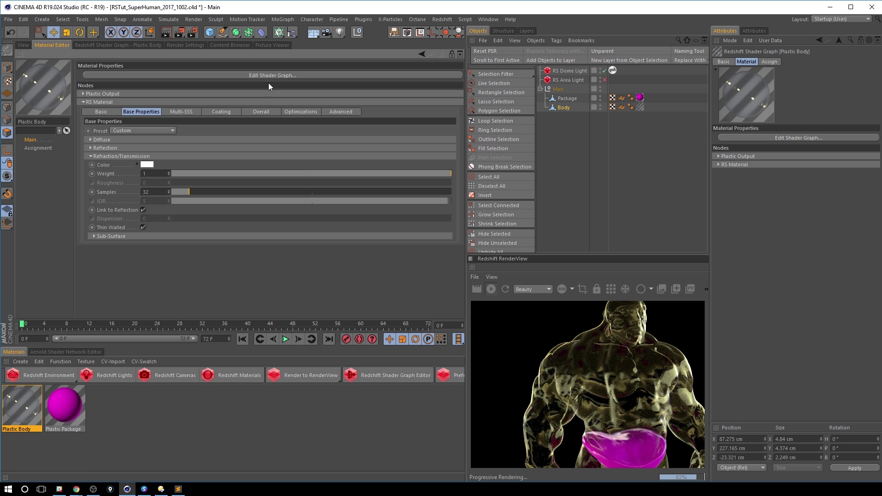
left_click_drag(404, 175, 227, 174)
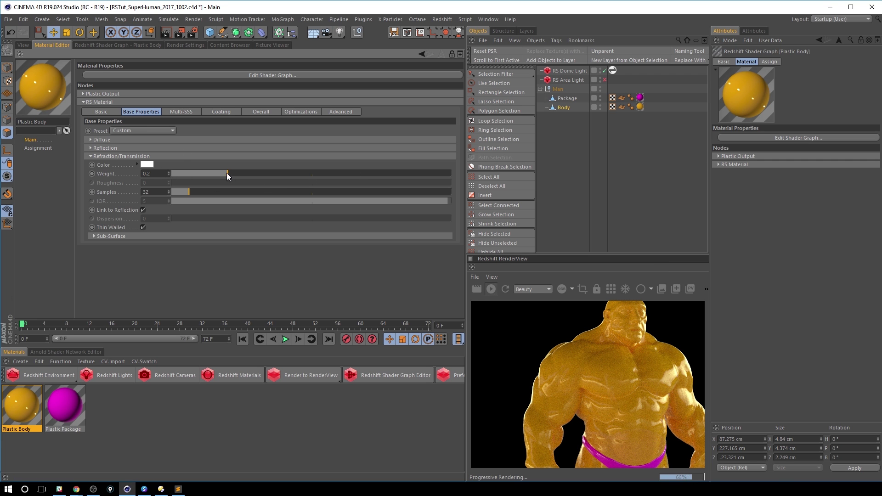
left_click_drag(227, 173, 9, 181)
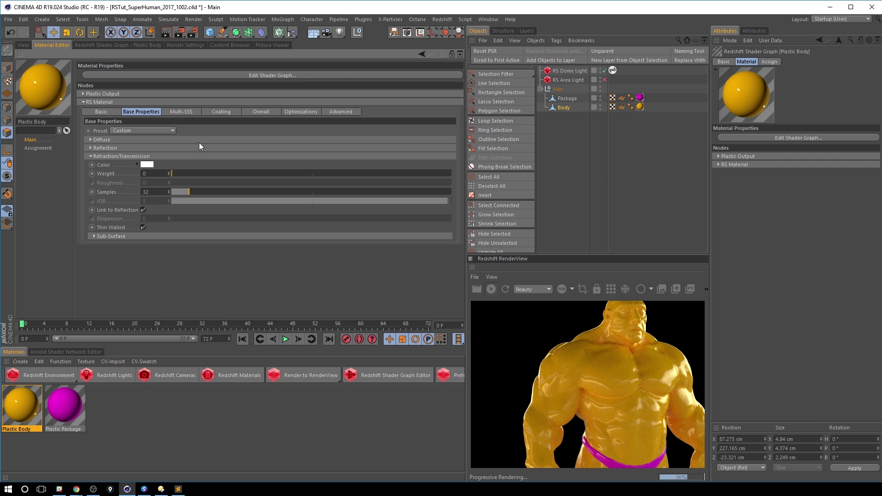
left_click(95, 237)
left_click(98, 237)
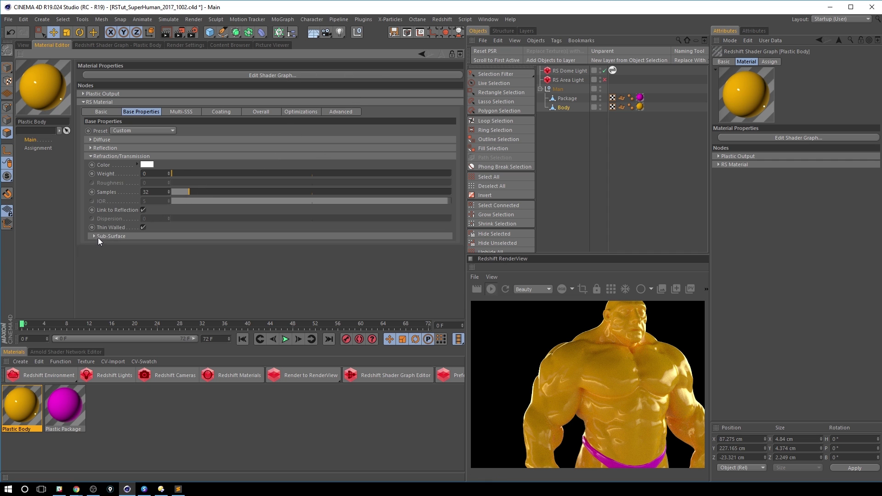
left_click(143, 228)
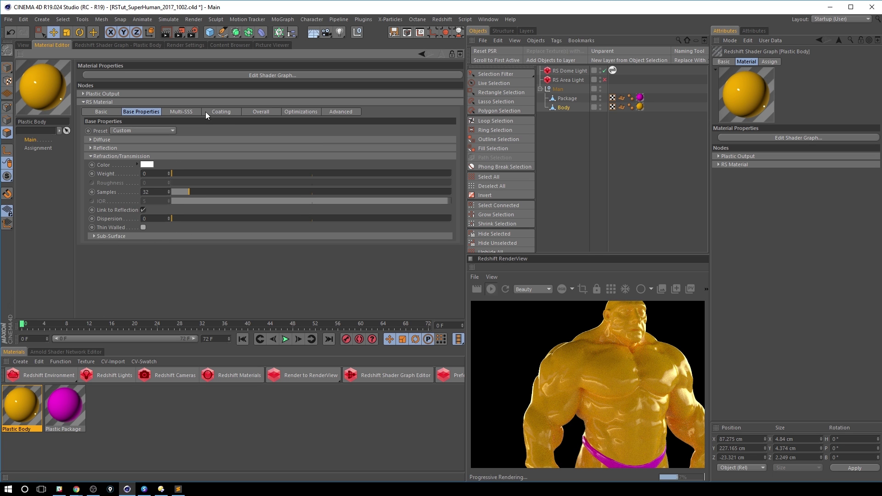
Review the Plastic Body's Multi-SSS and Coating settings and the Plastic Output node's available inputs in its shader graph.
left_click(180, 112)
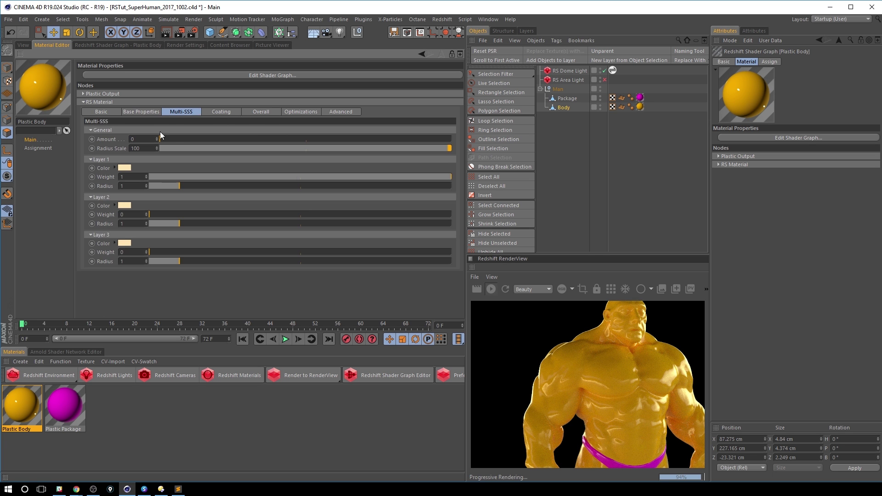
left_click(237, 112)
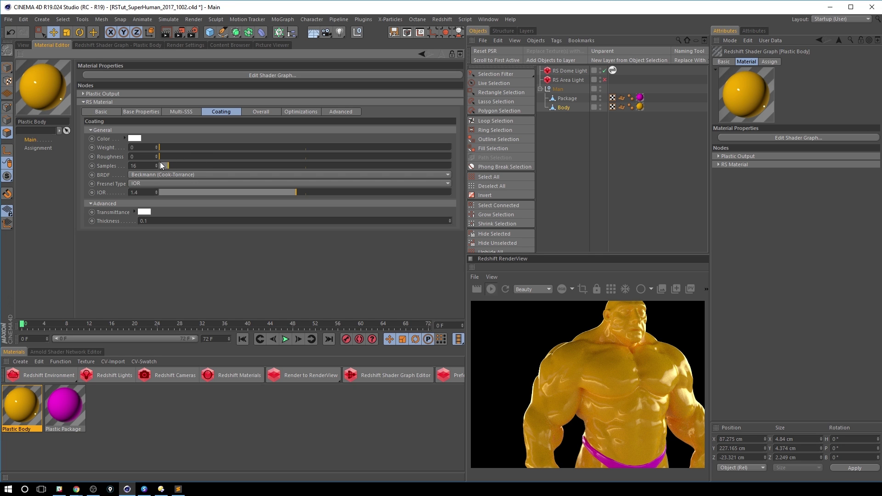
left_click(274, 75)
left_click(216, 175)
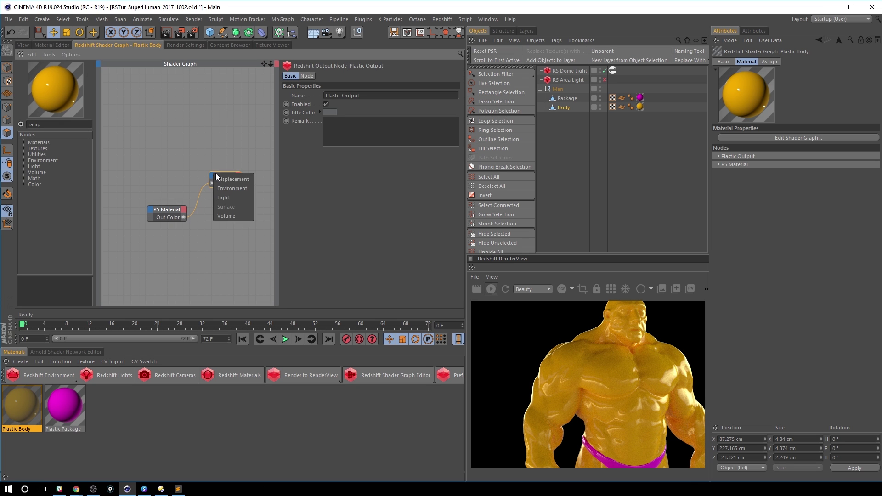
left_click(209, 169)
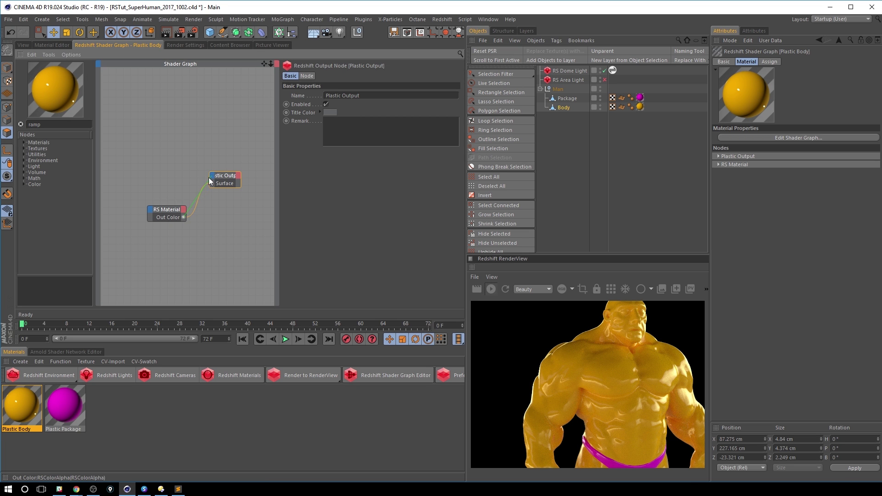
Review the RS Material node's available inputs, including the Overall group, in the Plastic Body shader graph.
left_click(151, 210)
mouse_move(237, 280)
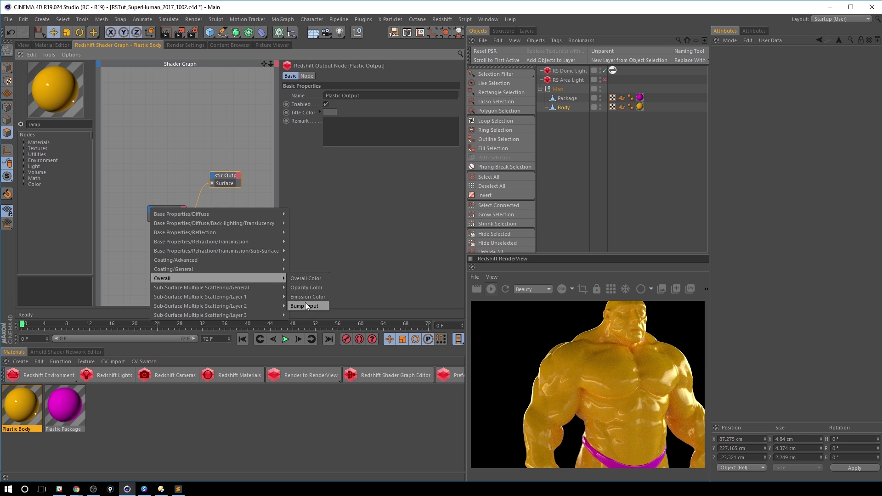
left_click(151, 125)
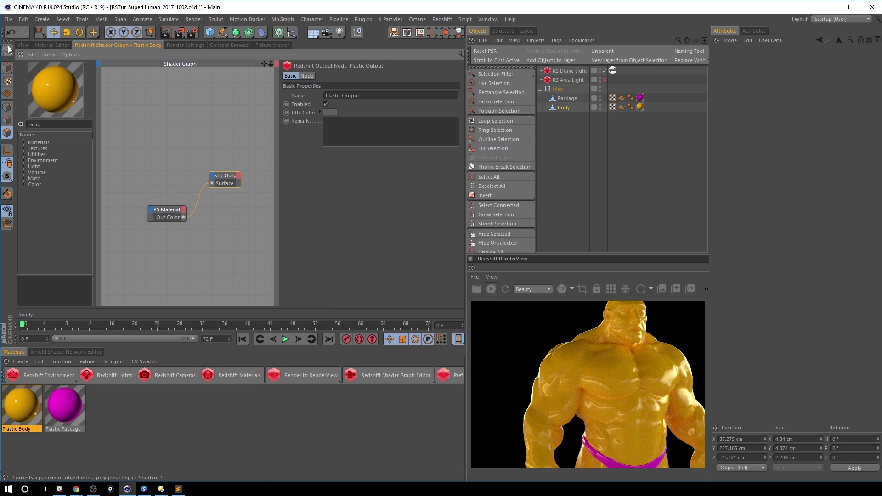
Set the Plastic Body coating weight to about 0.938, its roughness to about 0.297 and its BRDF to Ashikhmin-Shirley.
left_click(49, 43)
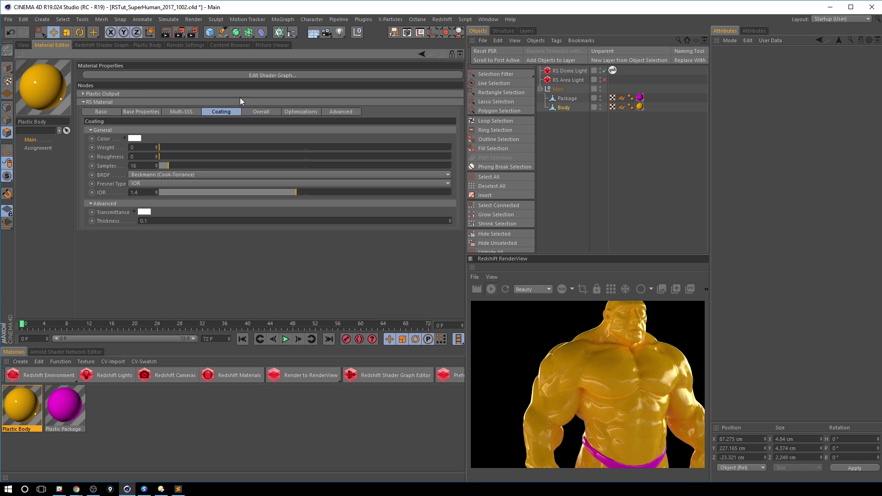
left_click_drag(341, 147, 250, 147)
left_click_drag(389, 150, 437, 148)
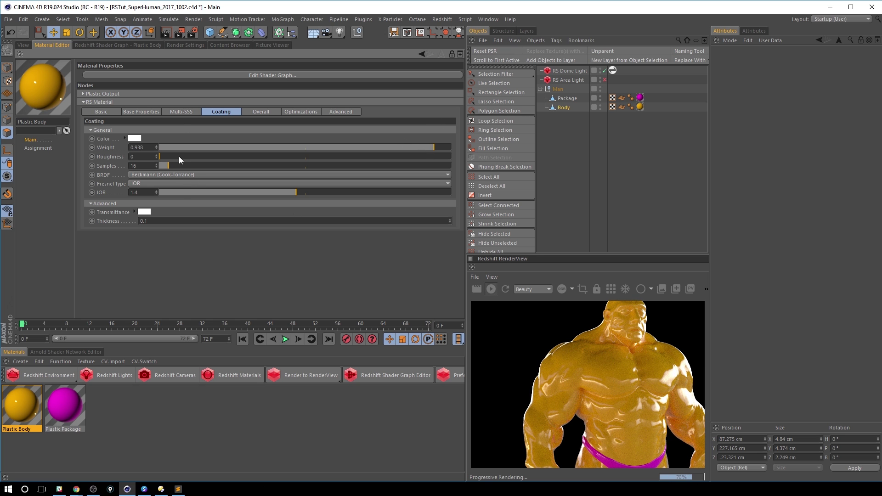
left_click_drag(178, 156, 246, 157)
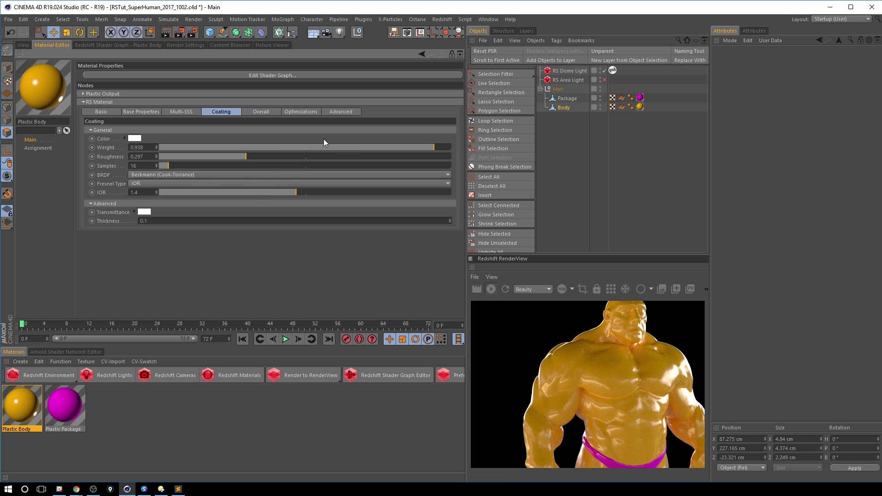
left_click(172, 176)
left_click(173, 202)
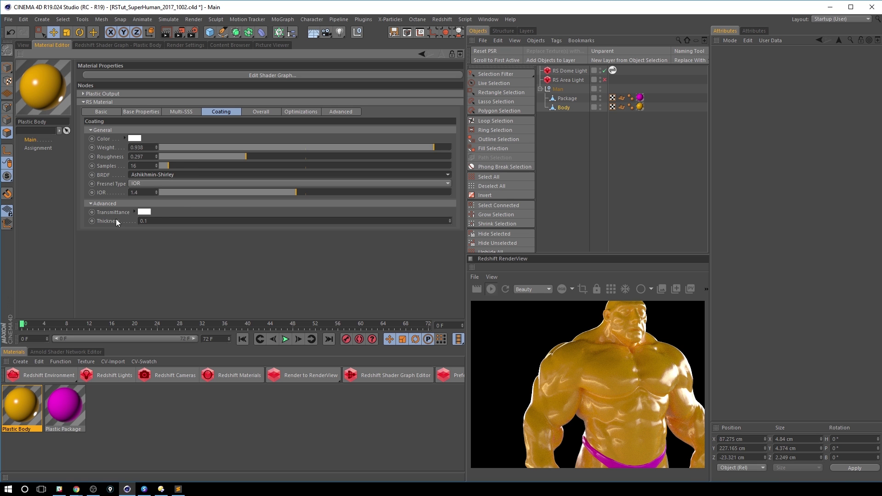
Change the coating's Fresnel type to IOR (Advanced) and set its three IOR values to 1, 0 and 1.
left_click(154, 184)
left_click(150, 194)
left_click_drag(141, 193, 115, 187)
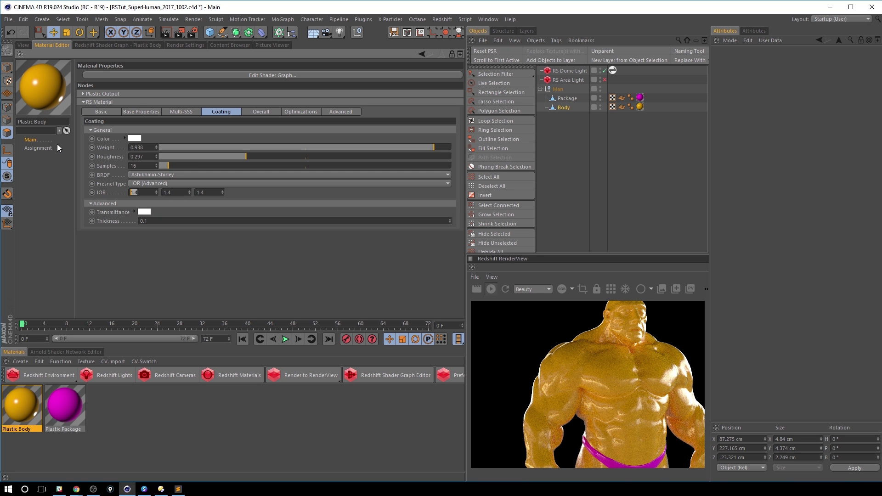
type("1")
key("Tab")
type("0")
key("Tab")
type("1")
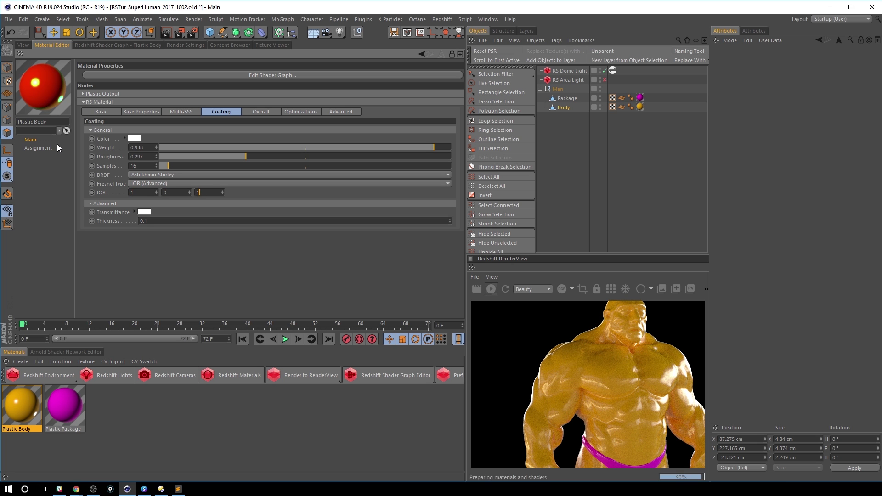
key("Return")
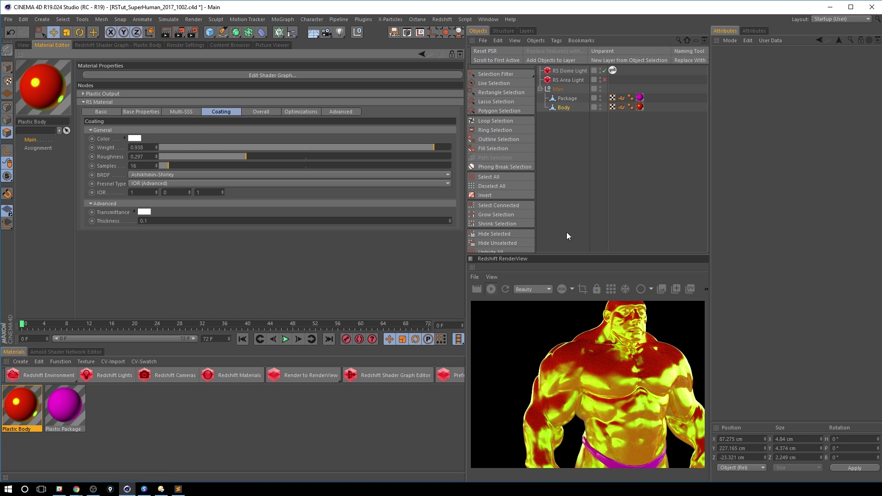
Try a coating thickness of 5, return the thickness to 0.1 and reduce the coating weight to about 0.015.
mouse_move(265, 151)
left_mouse_down()
mouse_move(286, 152)
mouse_move(278, 148)
left_mouse_up()
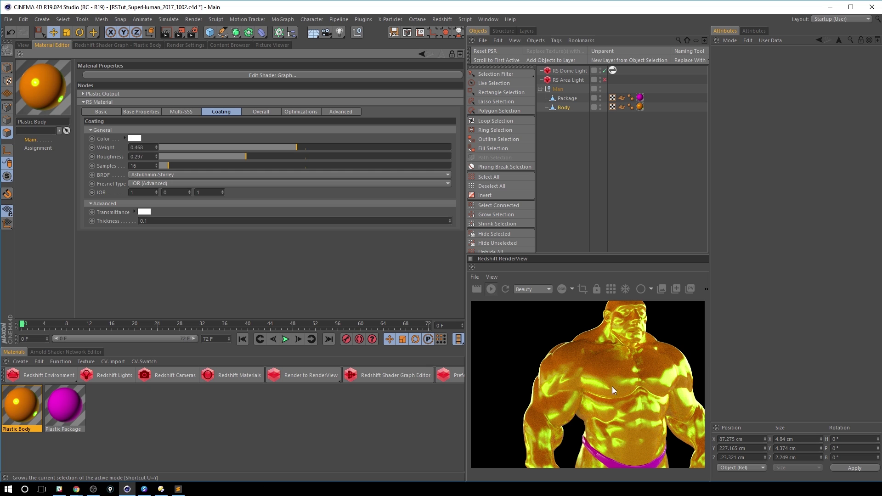
left_click(170, 223)
type("5")
key("Return")
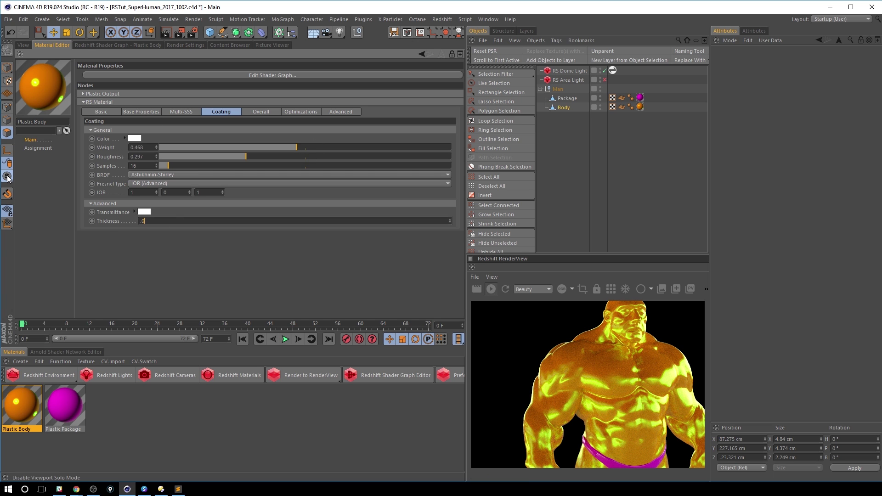
key("Return")
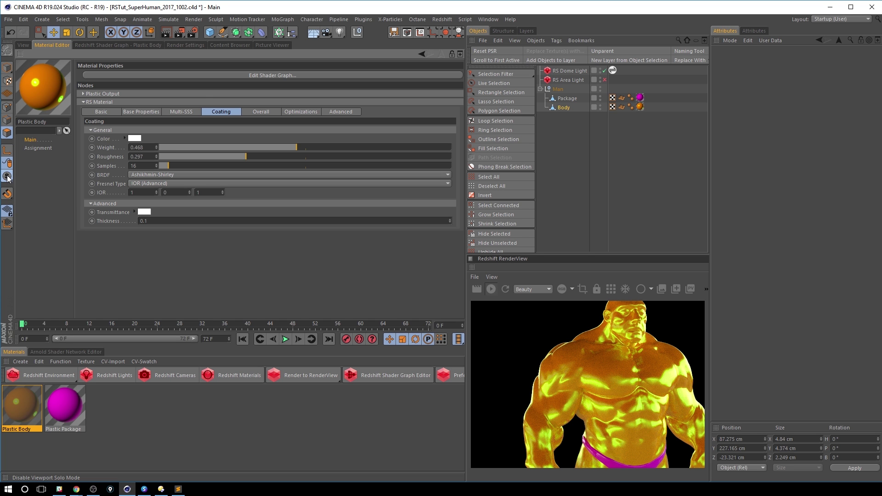
left_click_drag(230, 147, 162, 147)
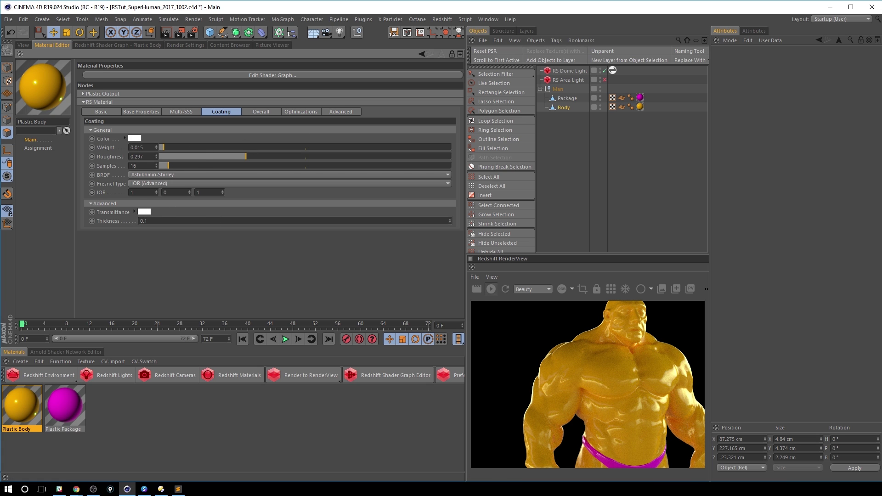
Try darkening the coating's transmittance color to 21% and 7% value, and return it to white.
key("alt+Tab")
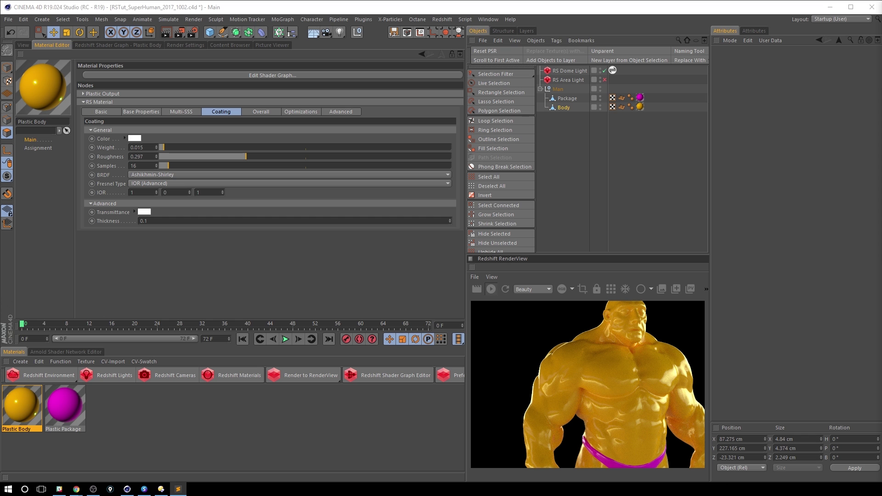
left_click(149, 212)
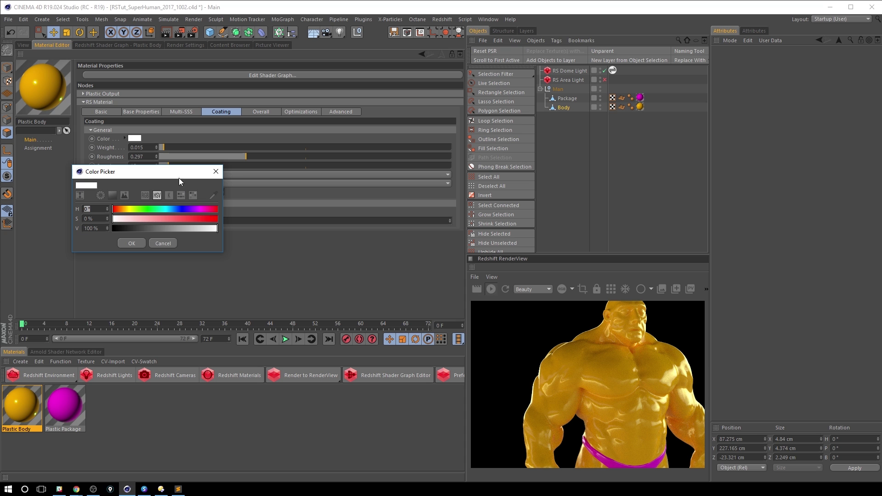
left_click_drag(150, 228, 133, 227)
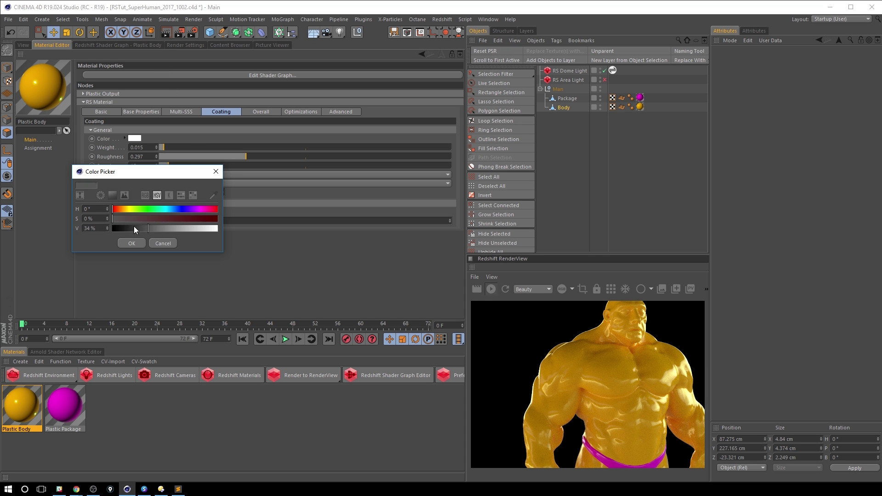
left_click(131, 243)
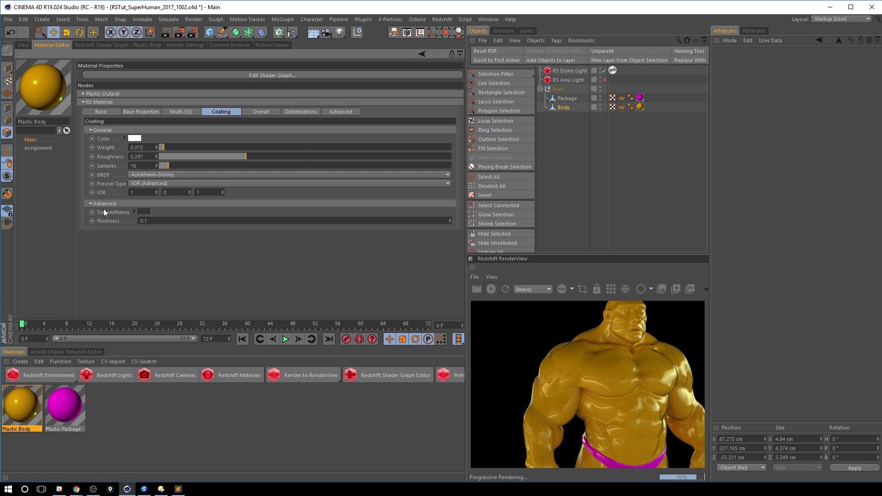
left_click(145, 212)
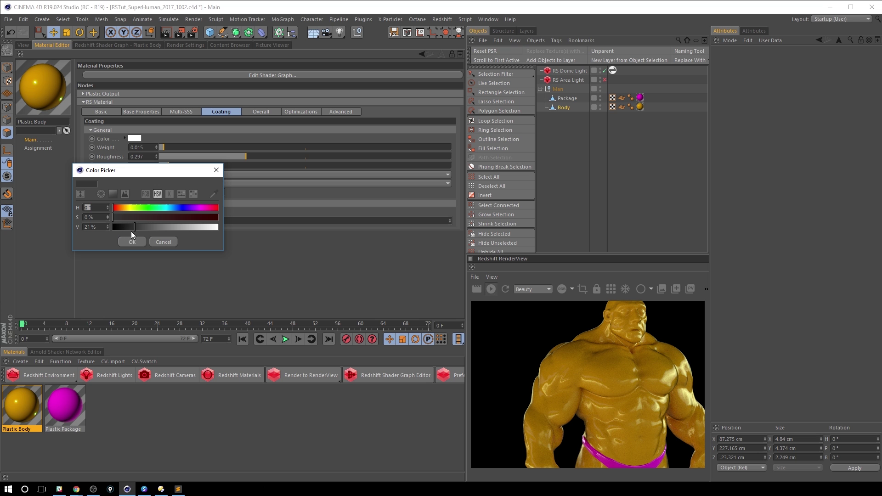
left_click_drag(129, 227, 120, 227)
left_click(131, 242)
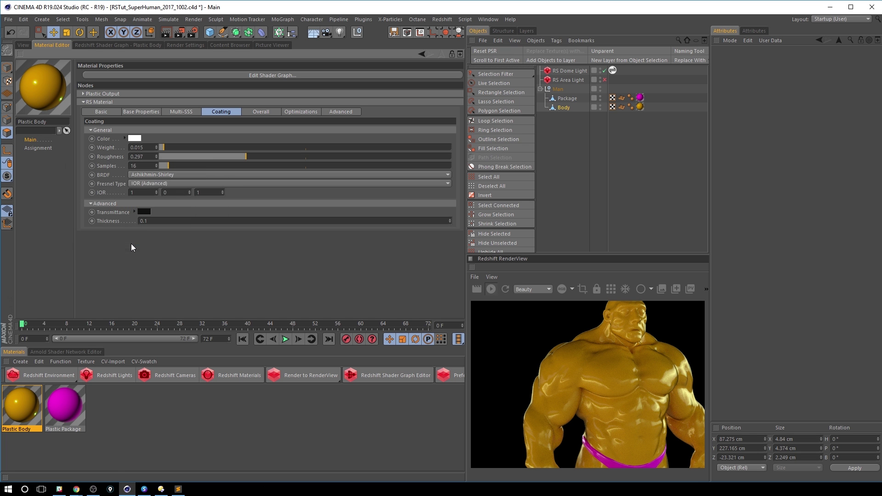
left_click(145, 212)
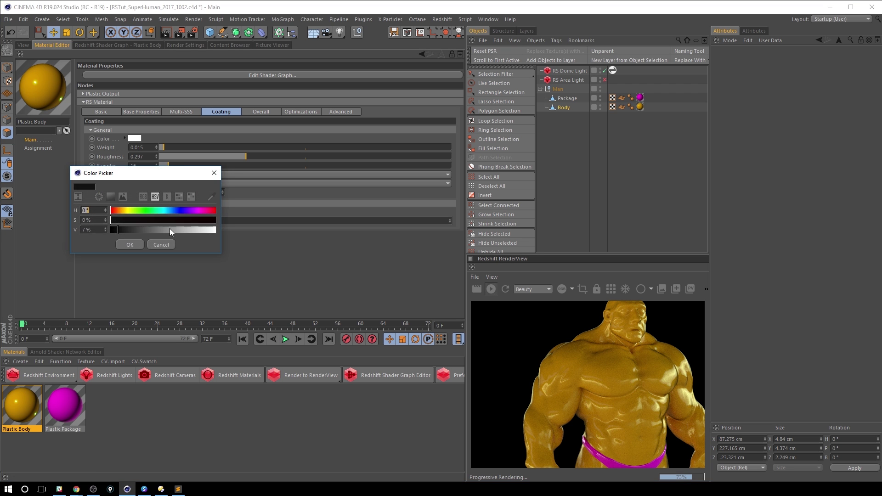
left_click(130, 244)
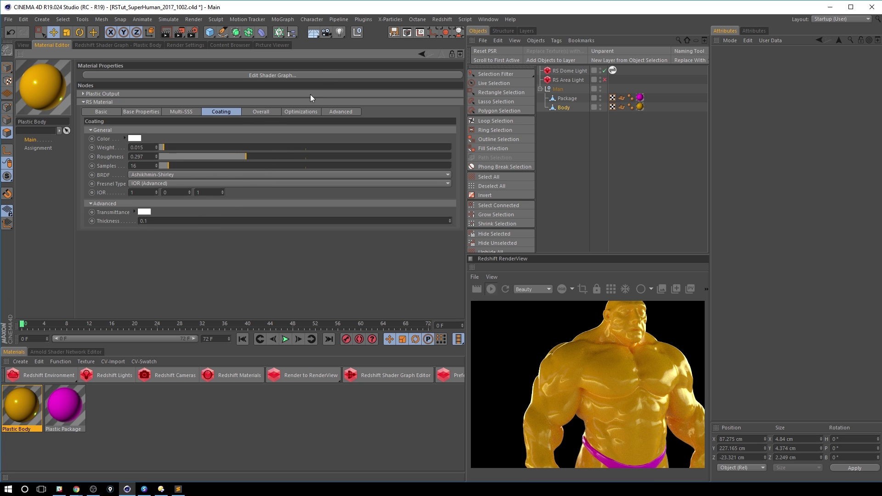
Try a fully saturated red Overall Tint on the Plastic Body material and return the tint to white.
left_click(262, 112)
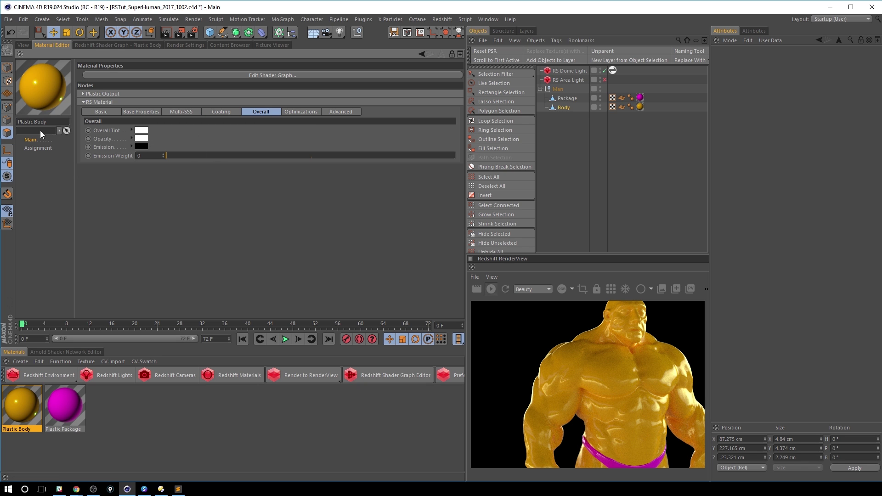
left_click(143, 138)
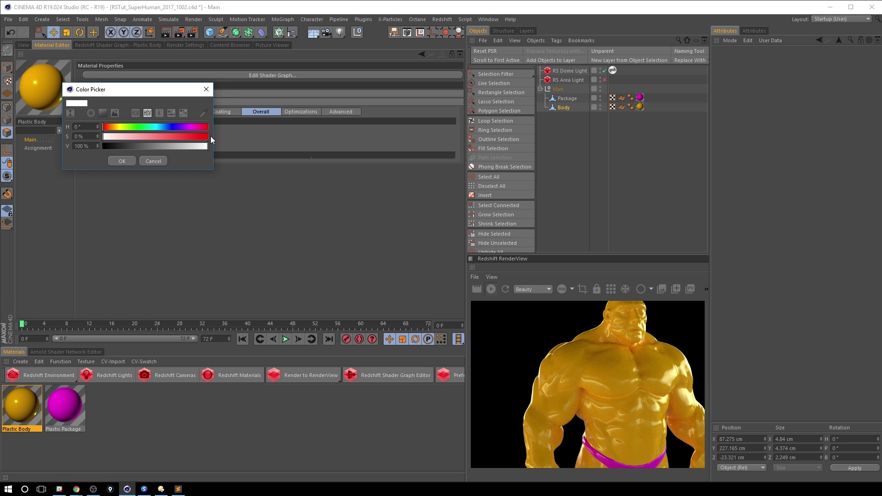
left_click(210, 136)
left_click(119, 160)
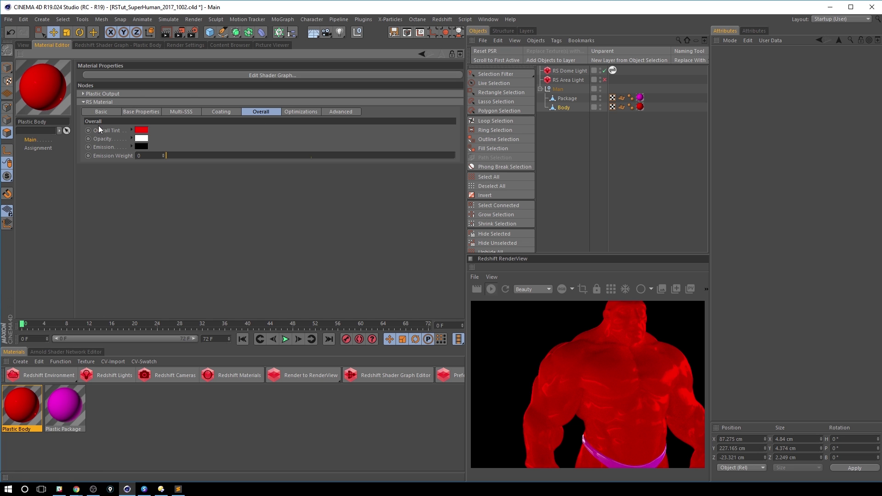
left_click(142, 137)
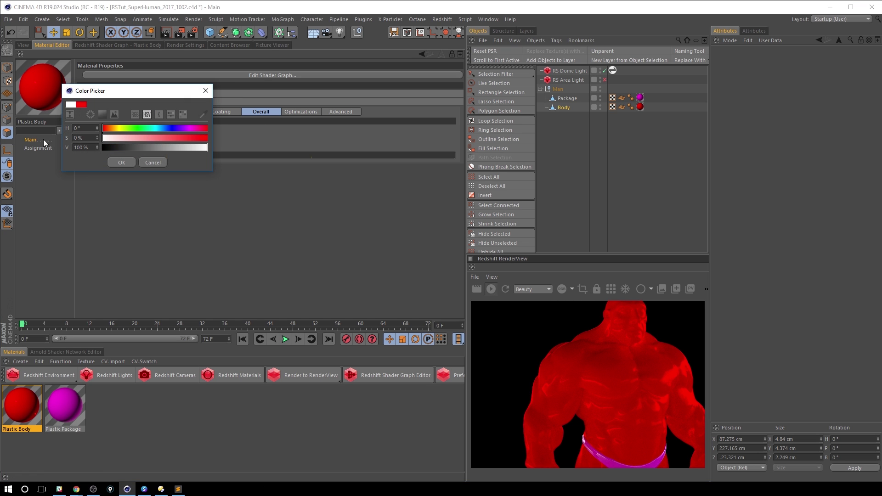
left_click(130, 163)
Try reducing the Plastic Body's opacity color to 5% value and to black, and return it to white.
left_click(143, 147)
left_click_drag(202, 159, 105, 159)
left_click(133, 173)
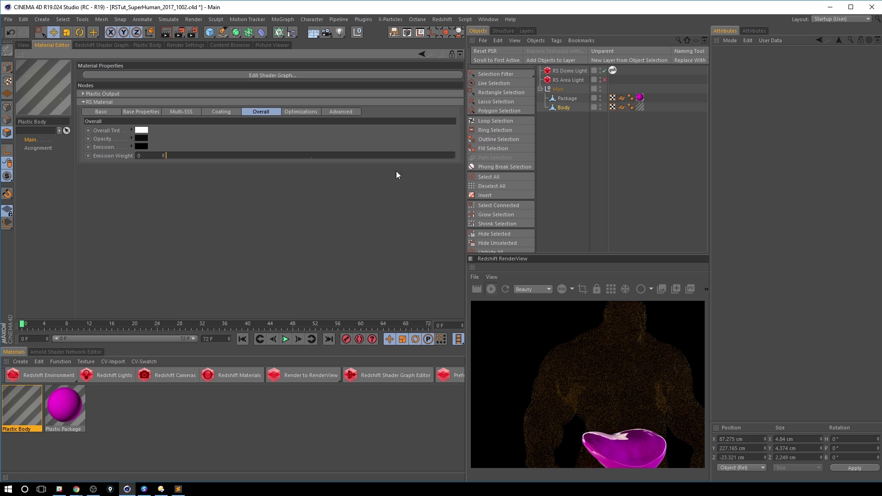
left_click(146, 137)
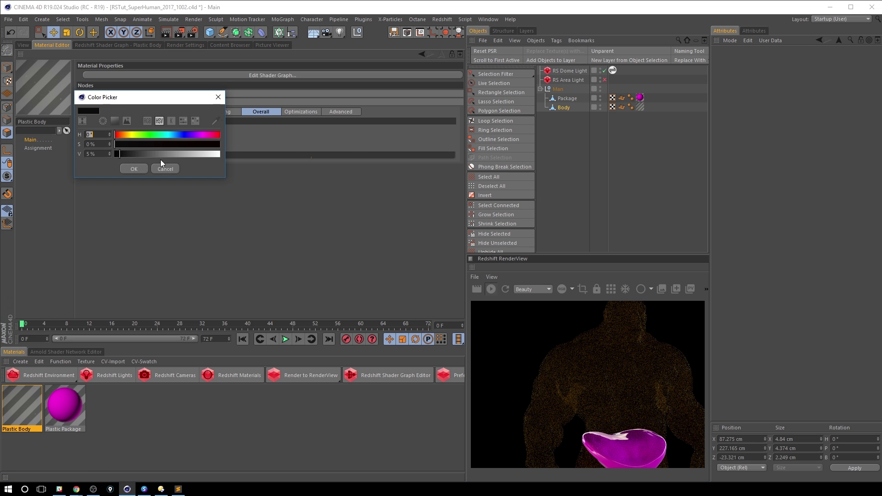
left_click(117, 156)
left_click(134, 169)
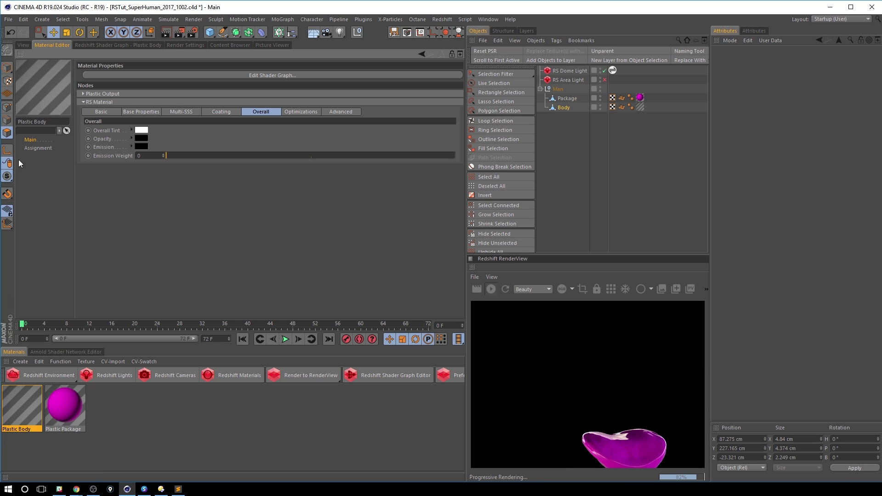
left_click(143, 139)
left_click_drag(154, 155, 345, 162)
left_click(128, 170)
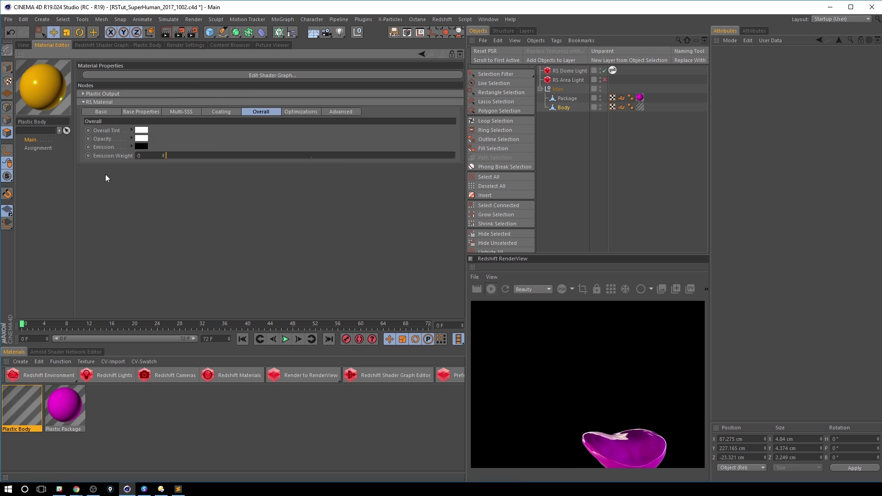
Give the Plastic Body a light cyan emission color with 42% saturation and 100% value, and set the emission weight to 2.
left_click(147, 148)
left_click_drag(140, 168, 225, 169)
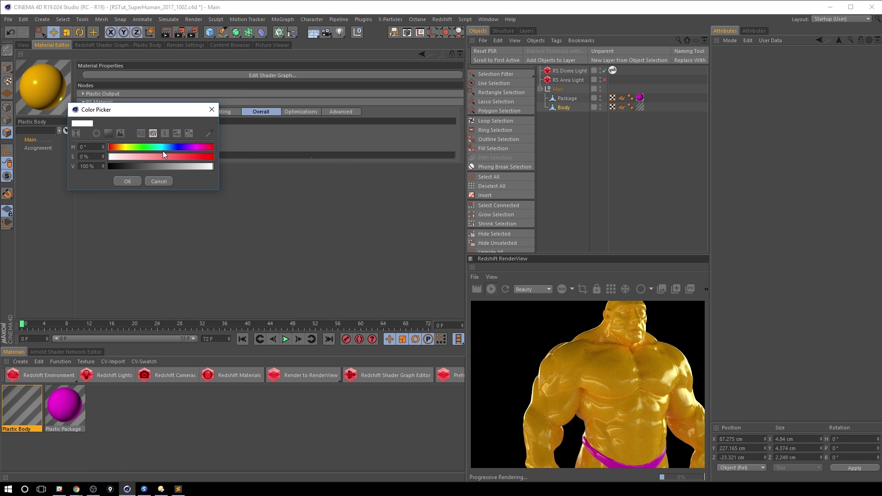
left_click(163, 147)
left_click(159, 157)
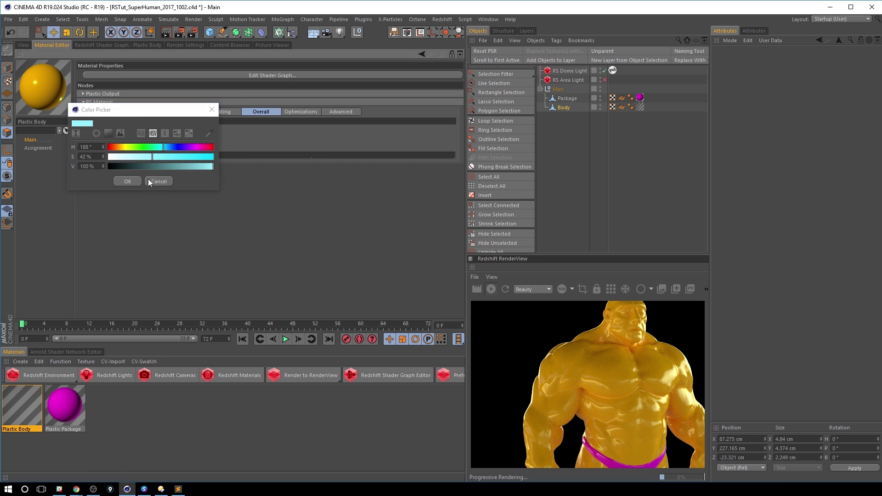
left_click(127, 181)
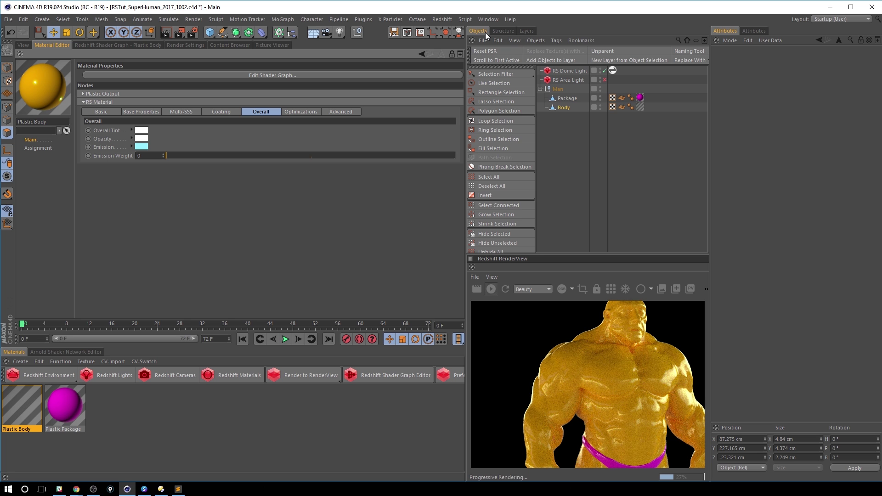
left_click_drag(368, 156, 457, 157)
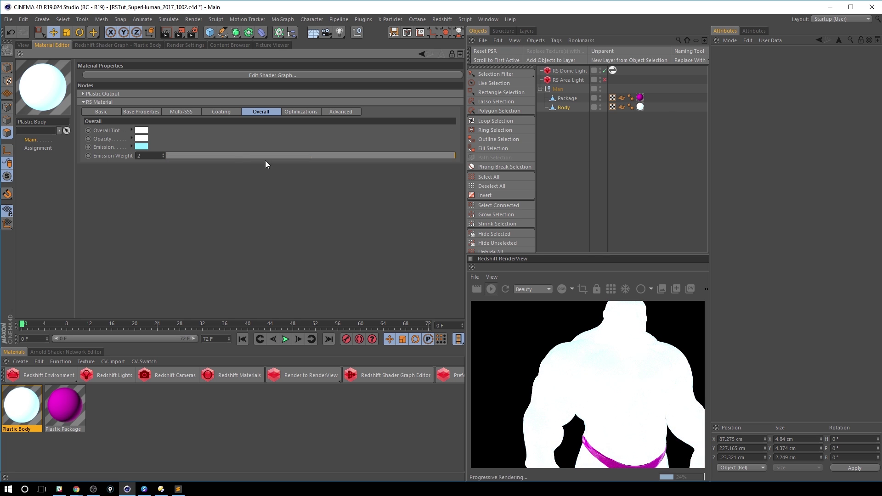
Lower the Plastic Body's emission weight to about 0.636 and change its emission color to pink.
left_click_drag(265, 157, 224, 158)
left_click(143, 147)
left_click(203, 145)
left_click(157, 179)
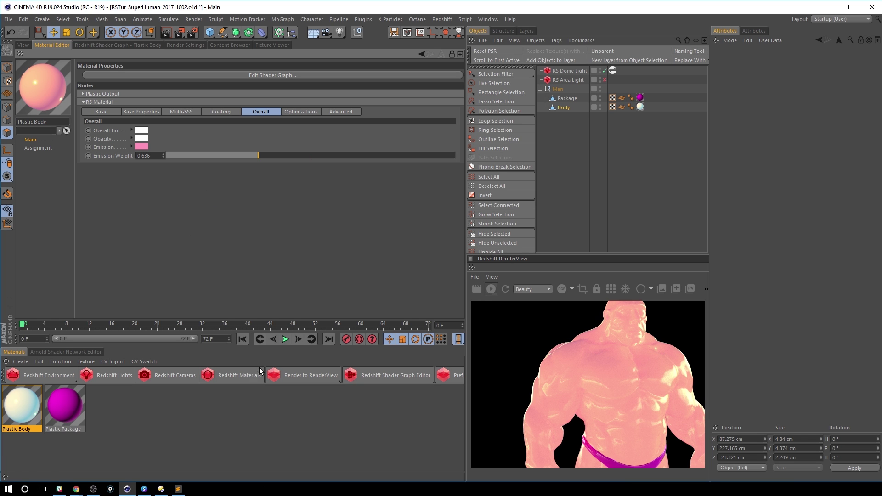
left_click(247, 375)
mouse_move(250, 379)
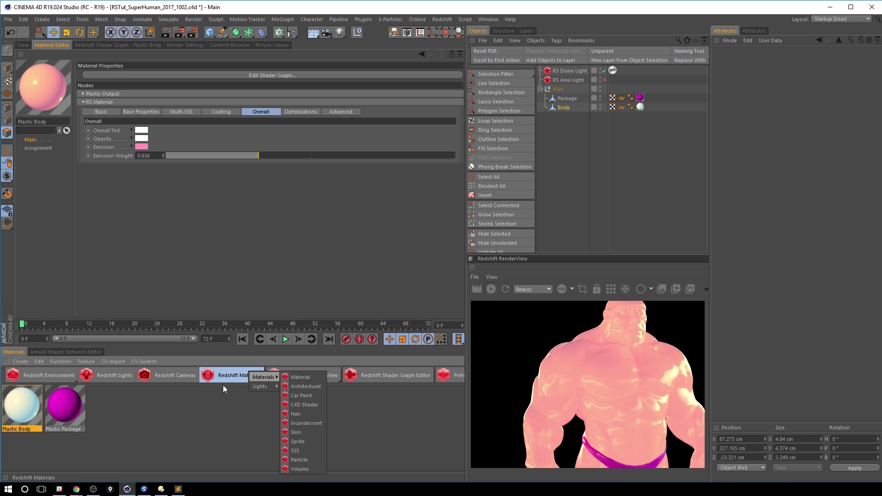
left_click(219, 397)
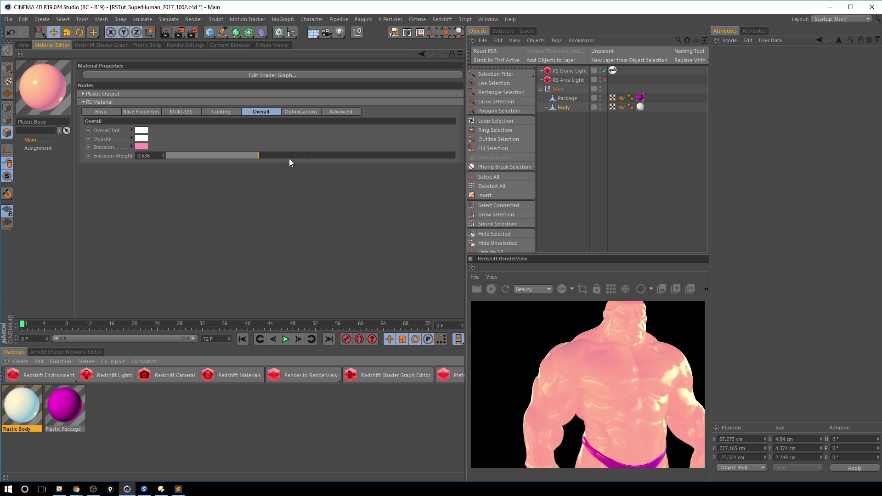
Raise the Plastic Body's emission weight to 2 and place a cube in front of the character at about Y 214 cm, Z -286 cm.
left_click_drag(328, 157, 616, 145)
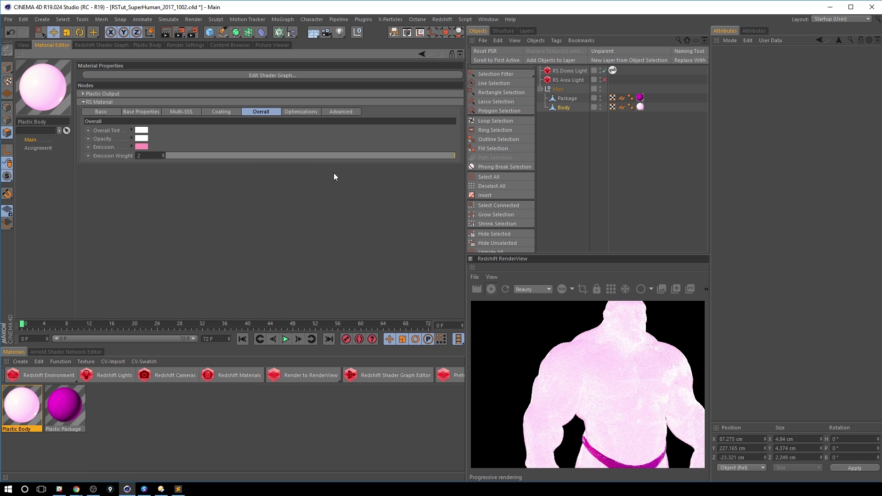
left_click(28, 45)
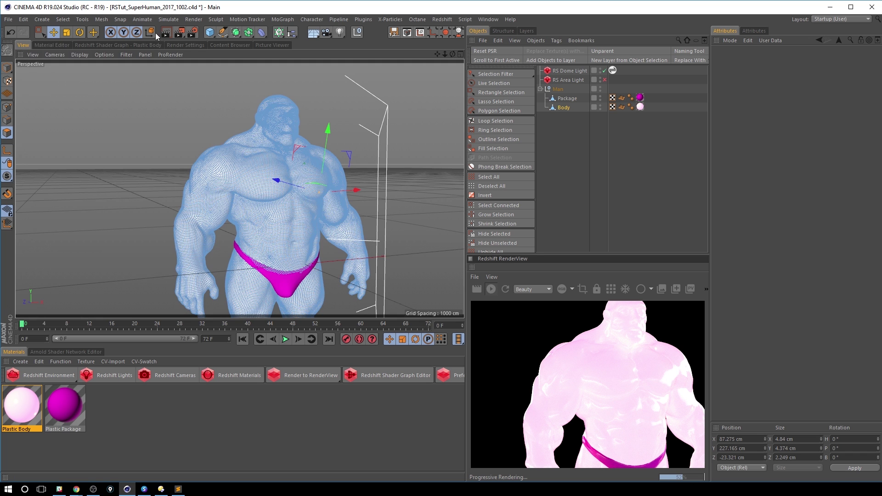
left_click(210, 32)
left_click(298, 45)
left_click_drag(284, 258, 330, 269)
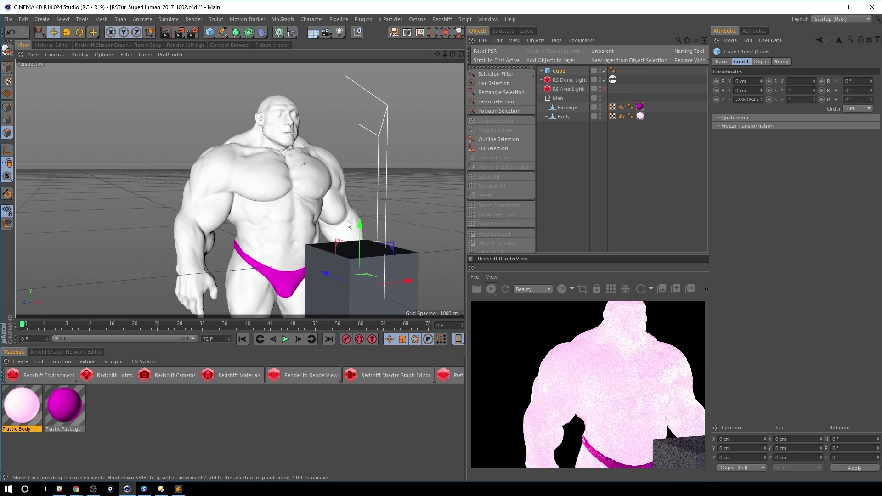
left_click_drag(359, 228, 424, 180)
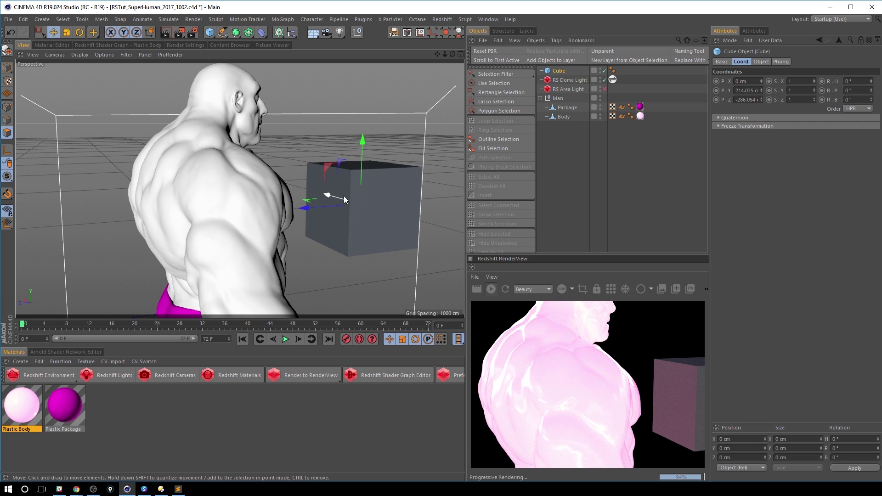
left_click_drag(328, 182, 259, 178, "alt")
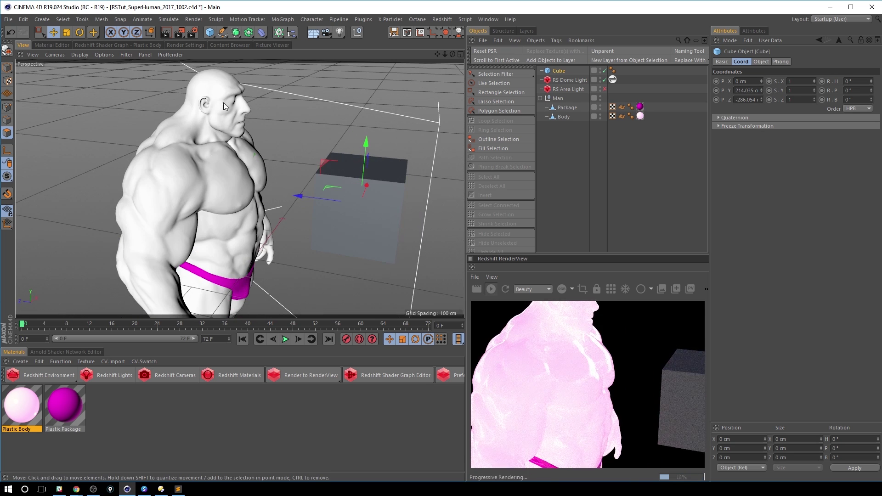
Increase the Plastic Body's emission weight to 20.
left_click(52, 44)
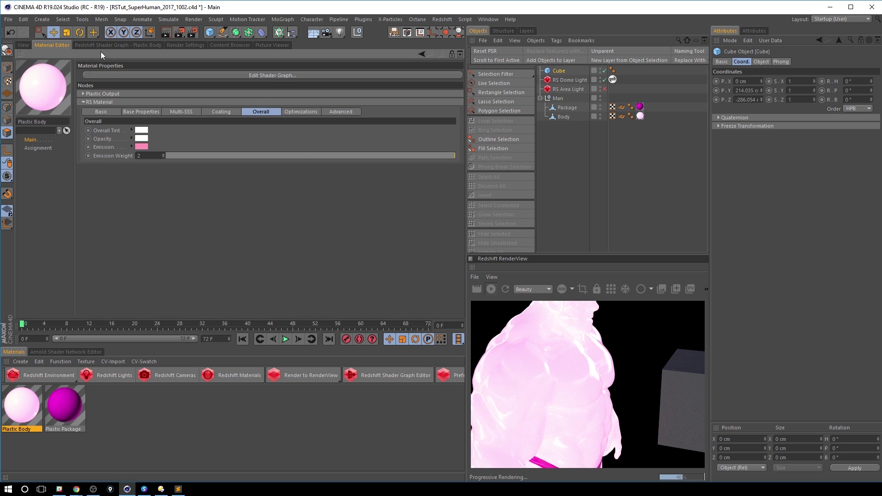
left_click(232, 112)
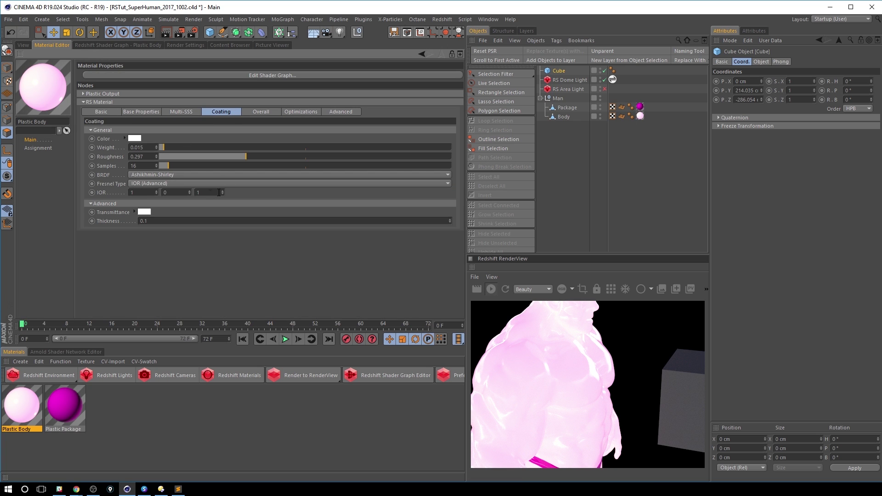
left_click(254, 112)
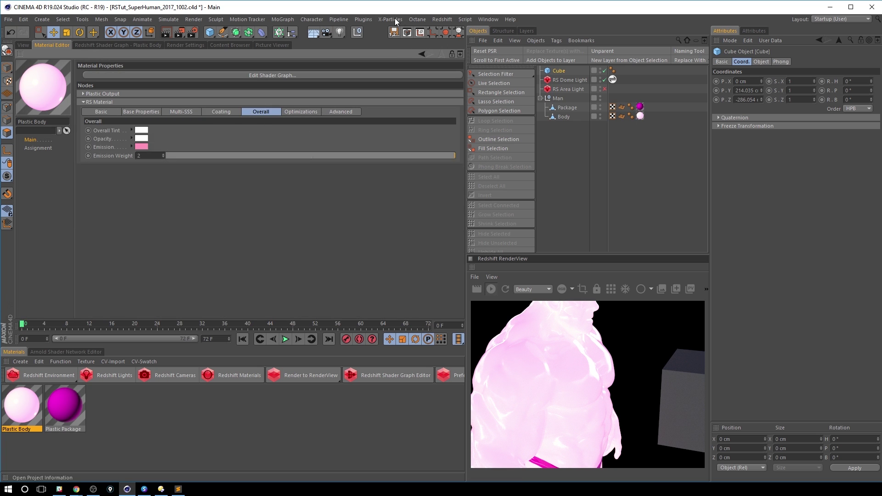
left_click(319, 157)
left_click_drag(318, 159, 526, 142)
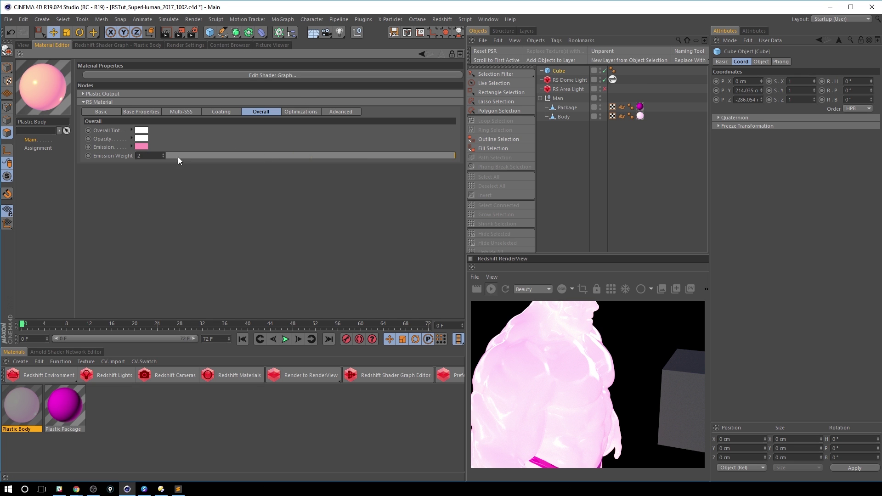
left_click(149, 156)
type("0")
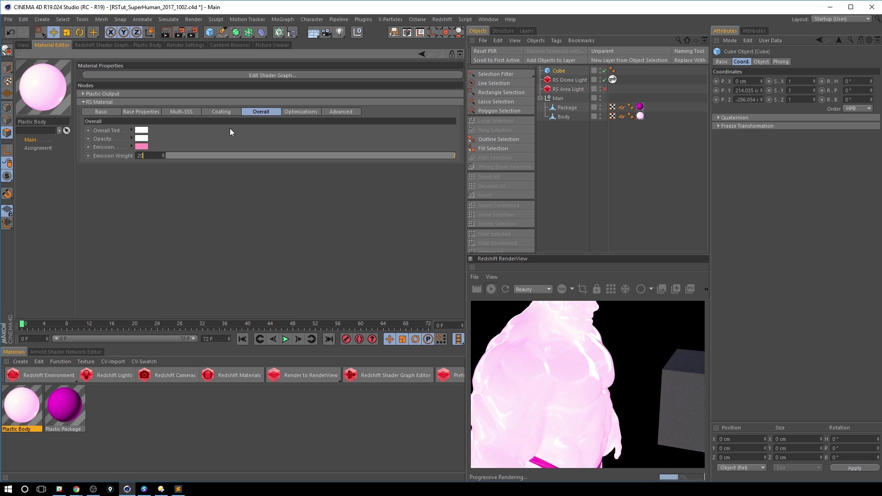
key("Return")
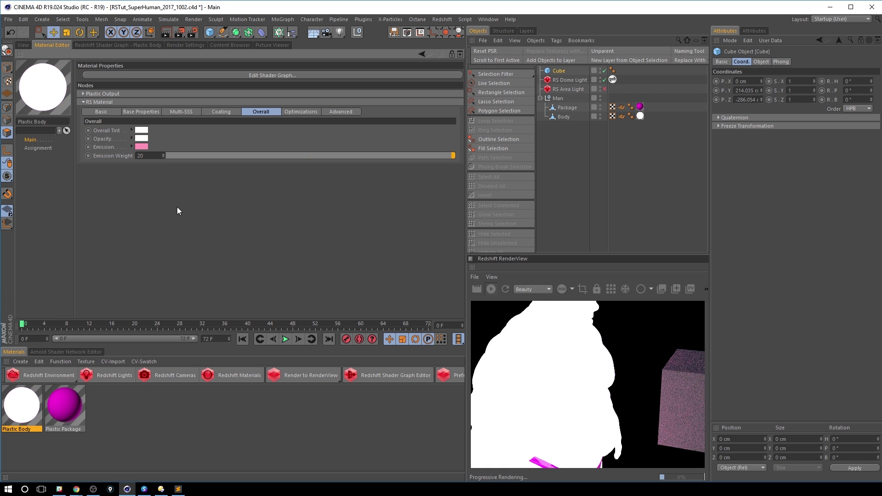
Check the emission's light on the cube from several angles, and set the Plastic Body's emission weight to 0.
left_click(23, 45)
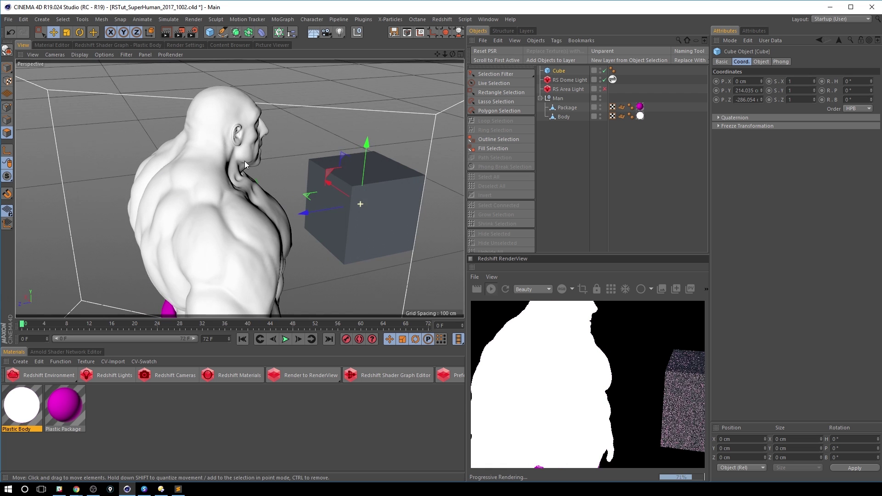
left_click_drag(245, 161, 252, 150, "alt")
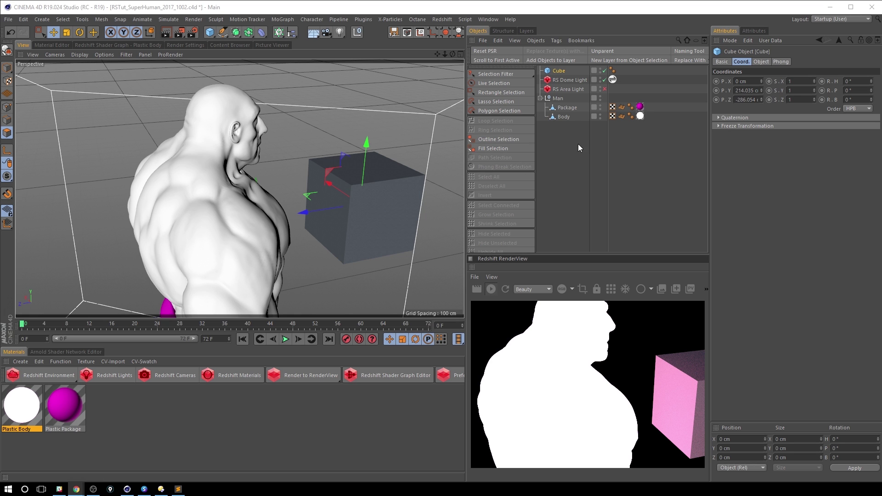
left_click_drag(329, 183, 262, 154, "alt")
left_click_drag(352, 178, 294, 170, "alt")
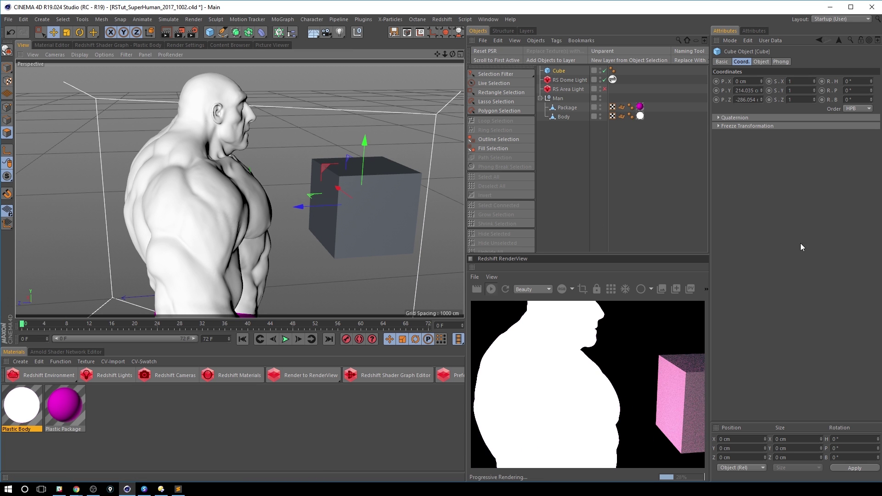
left_click(54, 45)
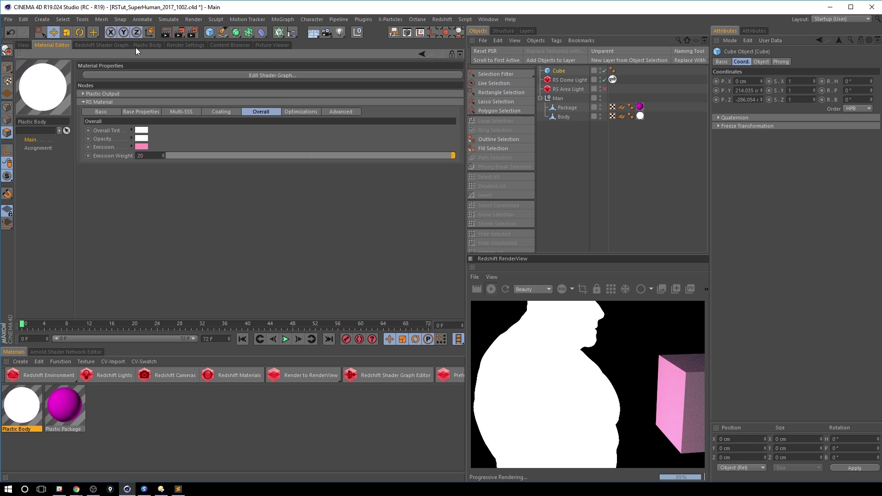
left_click(118, 45)
left_click(53, 44)
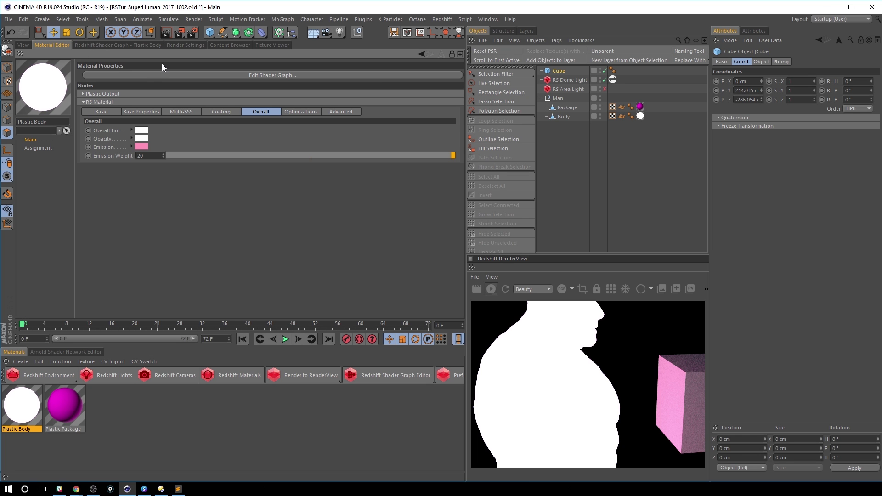
double_click(151, 155)
type("0")
key("Return")
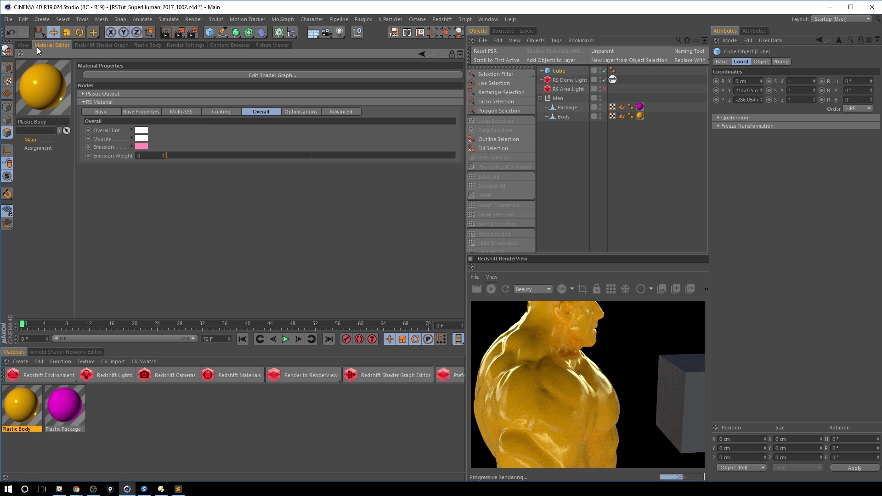
Delete the cube and reframe the perspective view on the character's upper body from the front.
left_click(23, 45)
left_click(606, 71)
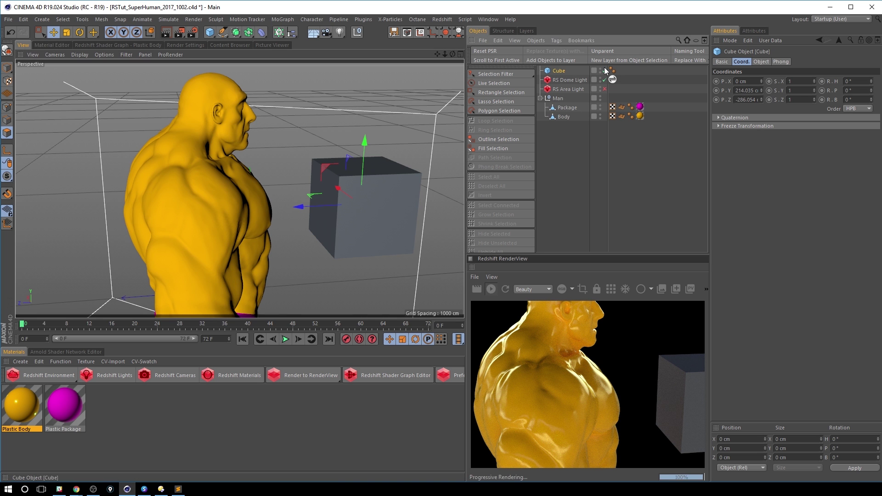
key("Delete")
right_click_drag(236, 167, 279, 175, "alt")
right_click_drag(301, 133, 278, 160, "alt")
left_click_drag(278, 159, 246, 163, "alt")
mouse_move(246, 162)
right_mouse_down("alt")
mouse_move(239, 140)
mouse_move(242, 158)
right_mouse_up("alt")
Examine the Plastic Body's reflection and refraction trace depth and cut-off options, and the Redshift render settings.
left_click(100, 45)
left_click(48, 45)
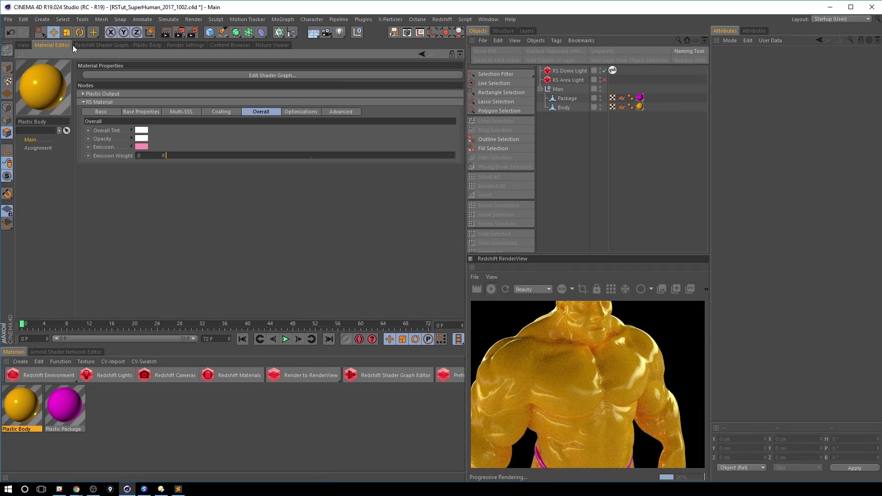
left_click(306, 112)
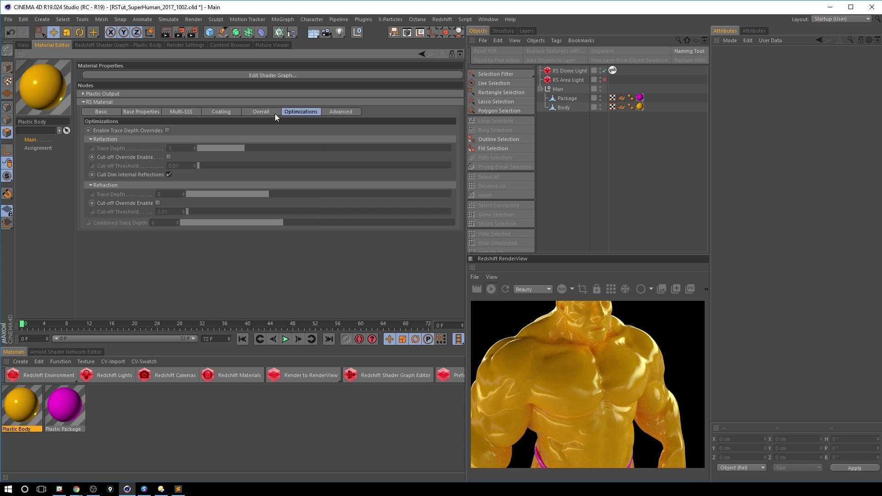
left_click(183, 44)
left_click(51, 44)
left_click(132, 43)
left_click(185, 45)
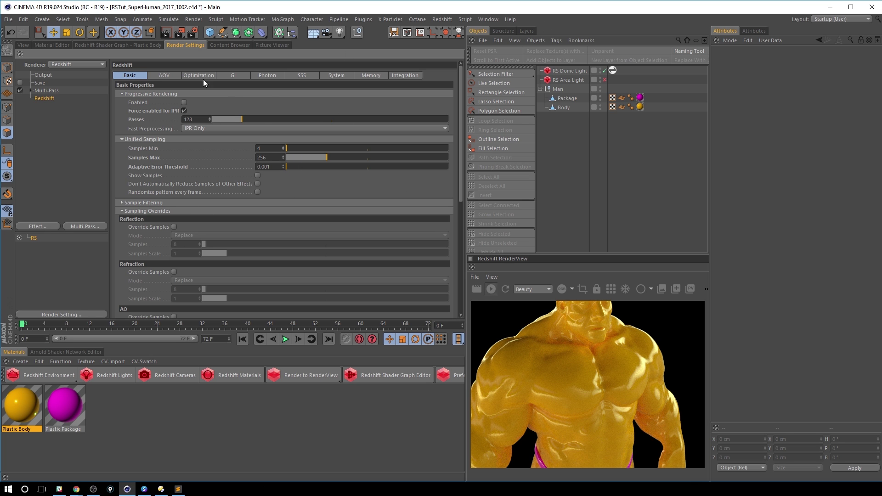
left_click(23, 45)
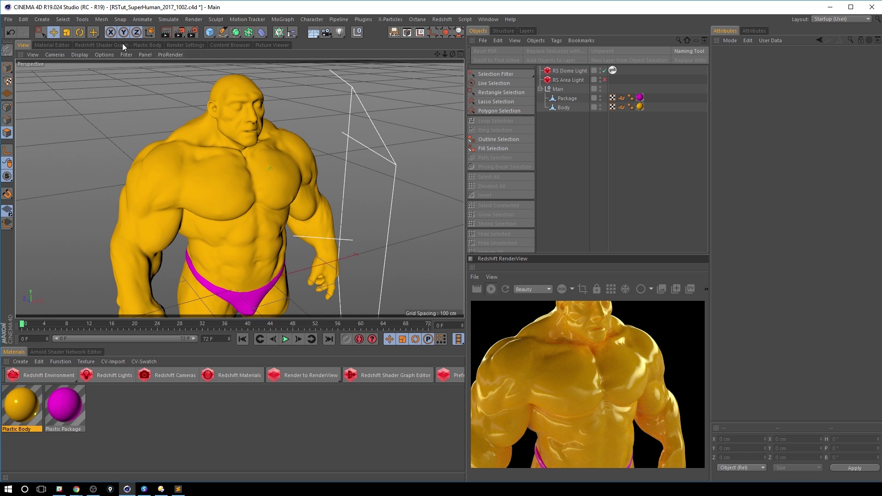
left_click(53, 45)
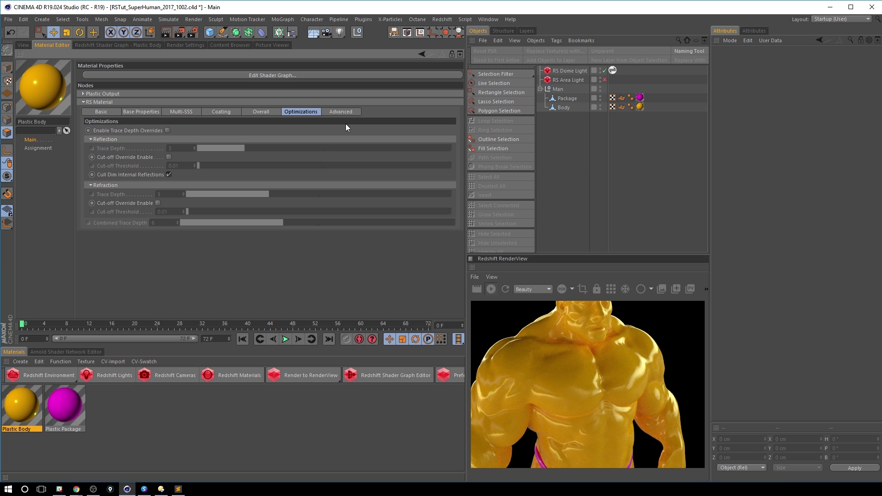
Try the Plastic Body's advanced diffuse direct scale and indirect scale at 0 one at a time, returning each to 1.
left_click(343, 111)
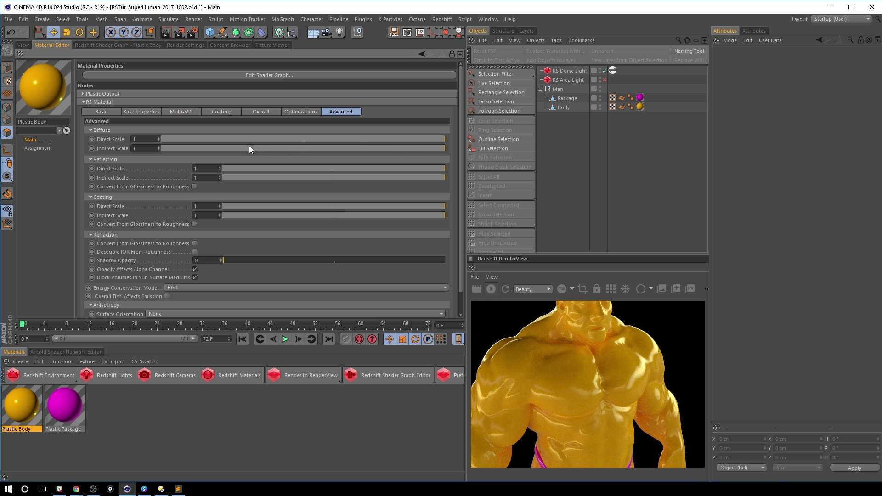
key("alt+Tab")
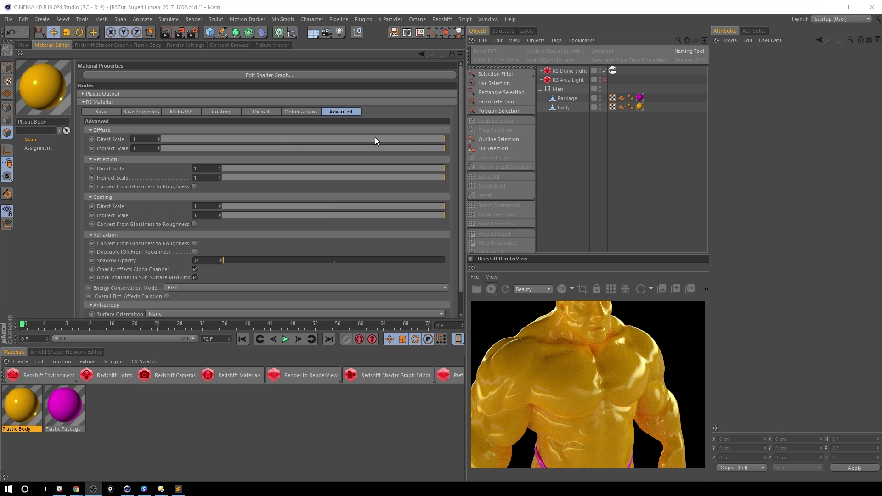
left_click_drag(422, 139, 155, 140)
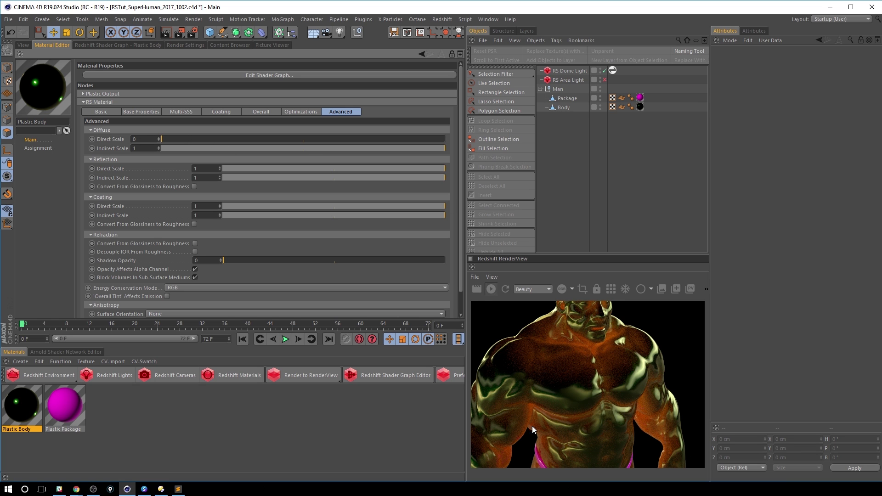
left_click_drag(221, 137, 604, 153)
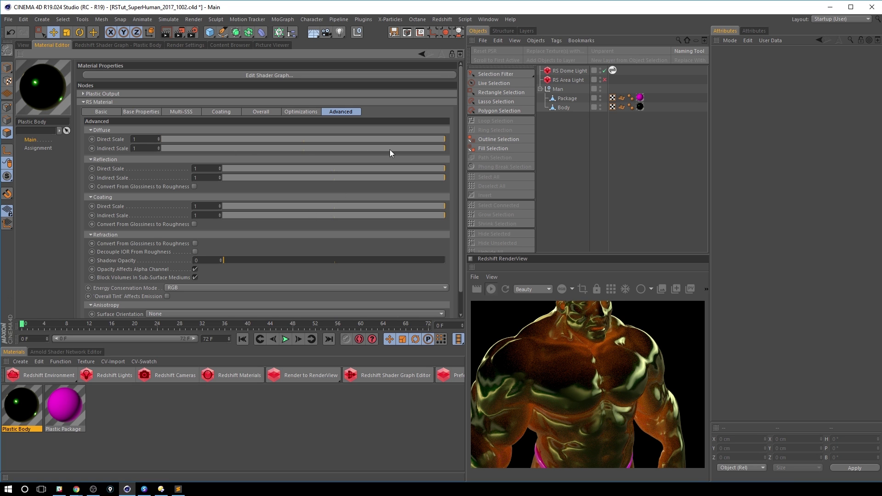
left_click_drag(406, 148, 16, 173)
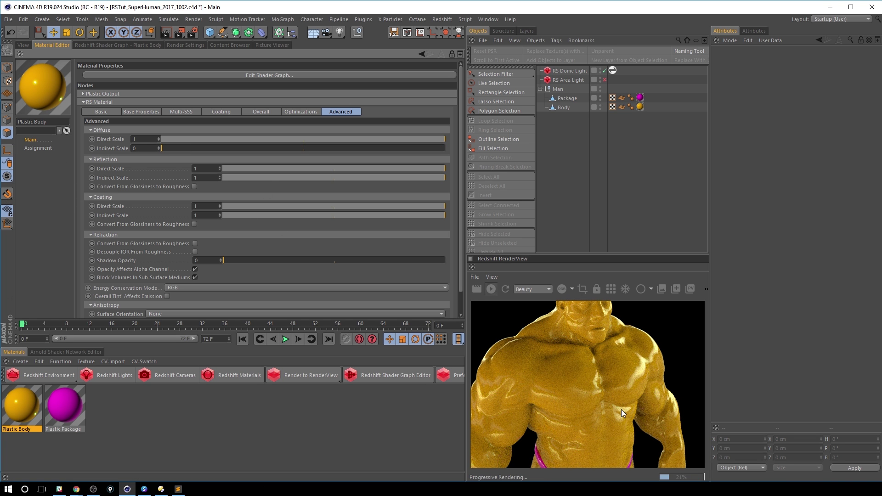
left_click_drag(179, 148, 552, 119)
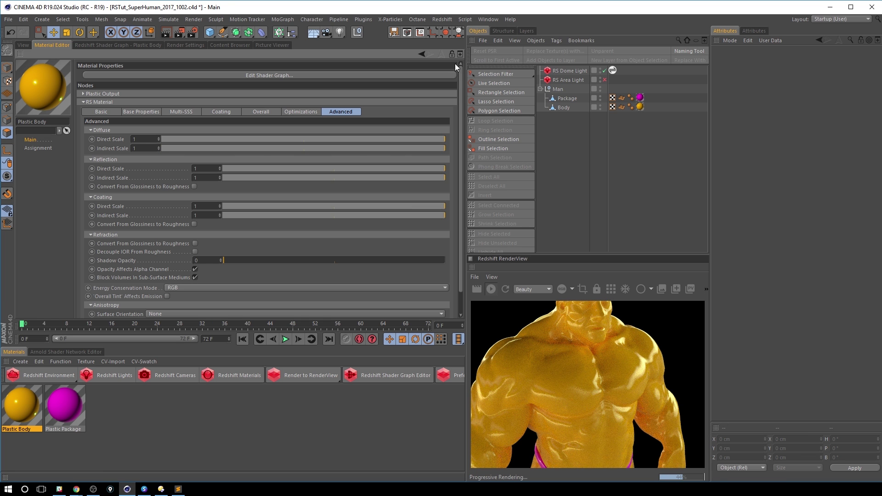
Try the Plastic Body's advanced reflection direct scale and indirect scale at 0 one at a time, returning each to 1.
left_click_drag(432, 169, 222, 169)
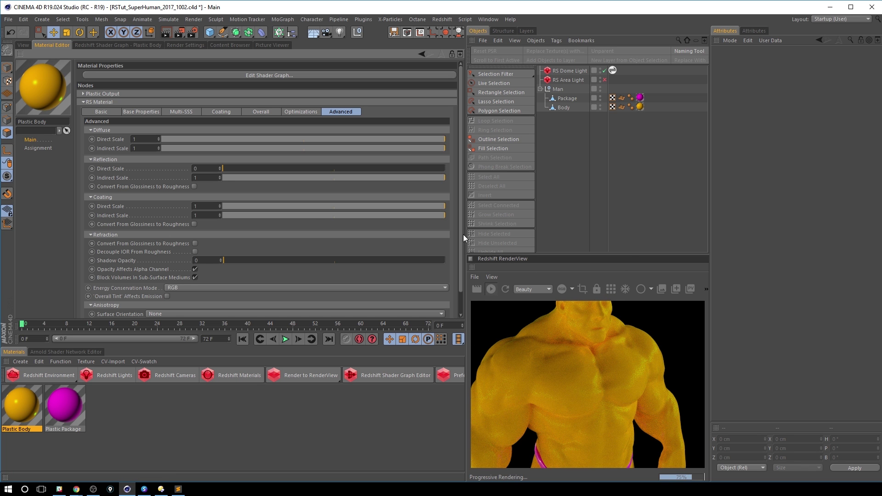
left_click_drag(273, 168, 512, 168)
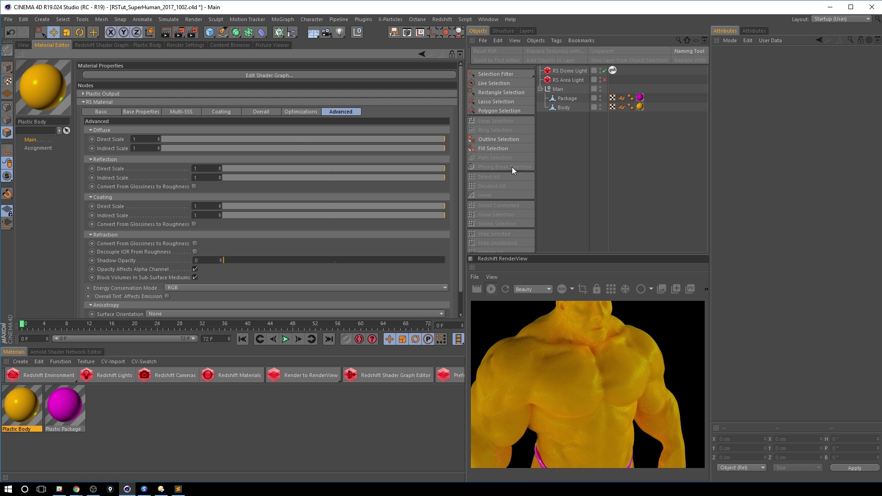
left_click_drag(431, 178, 89, 197)
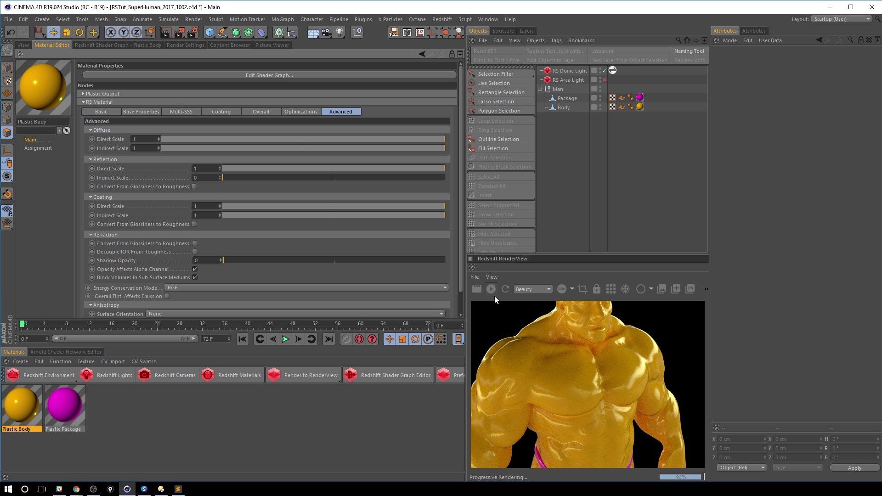
left_click_drag(224, 178, 616, 183)
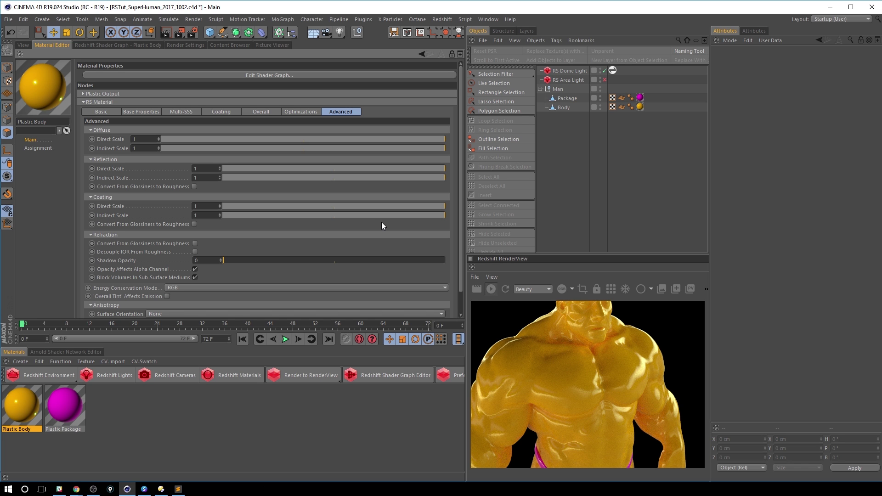
Review the Plastic Body's basic and base properties, including its refraction/transmission options, alongside the character in the perspective view.
left_click(23, 45)
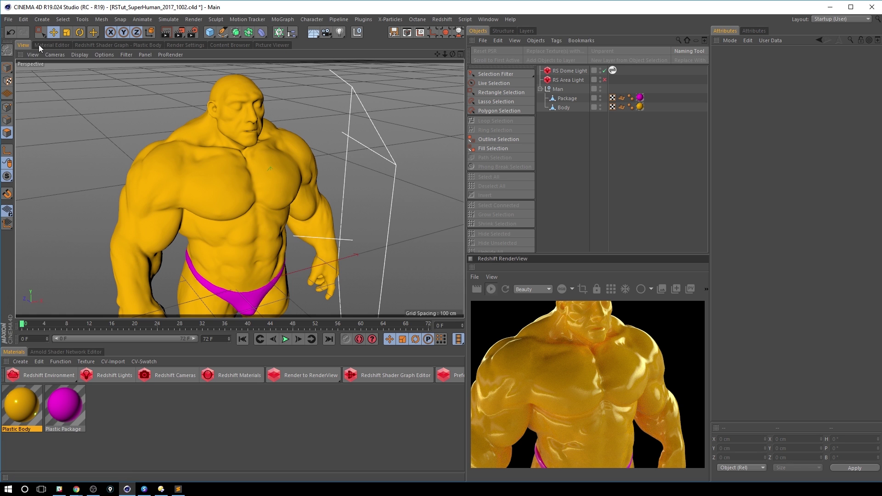
left_click(54, 45)
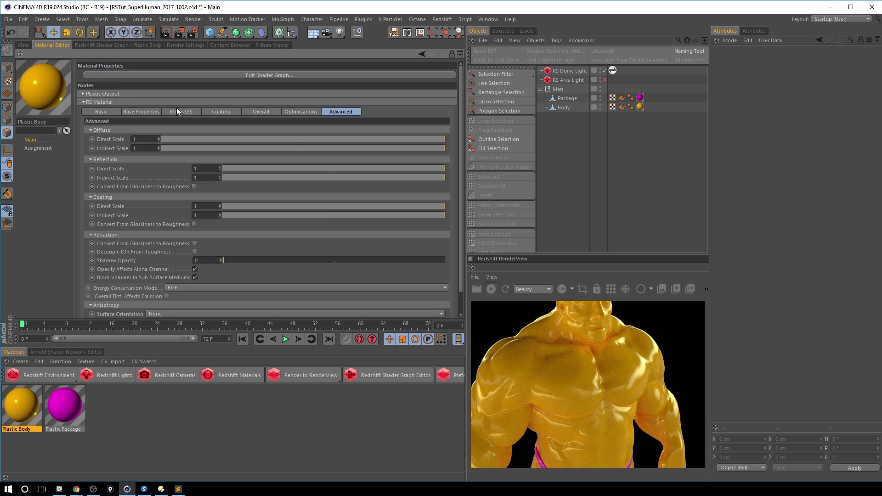
left_click(115, 112)
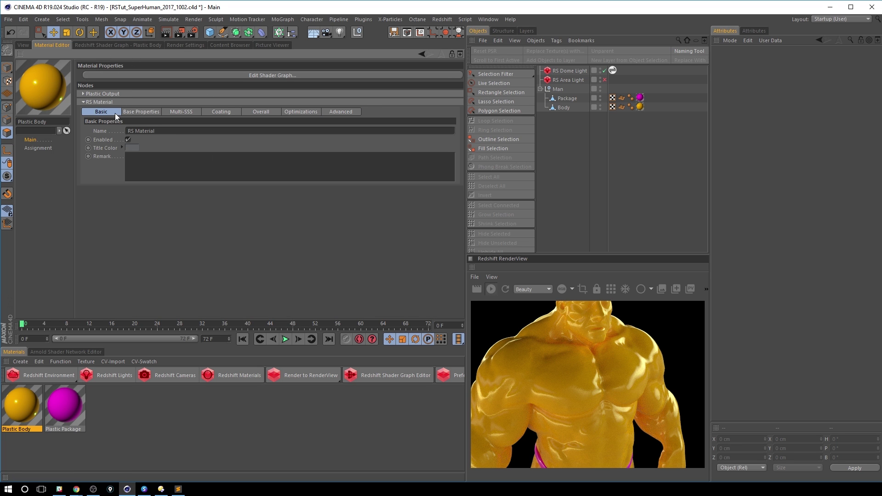
left_click(143, 111)
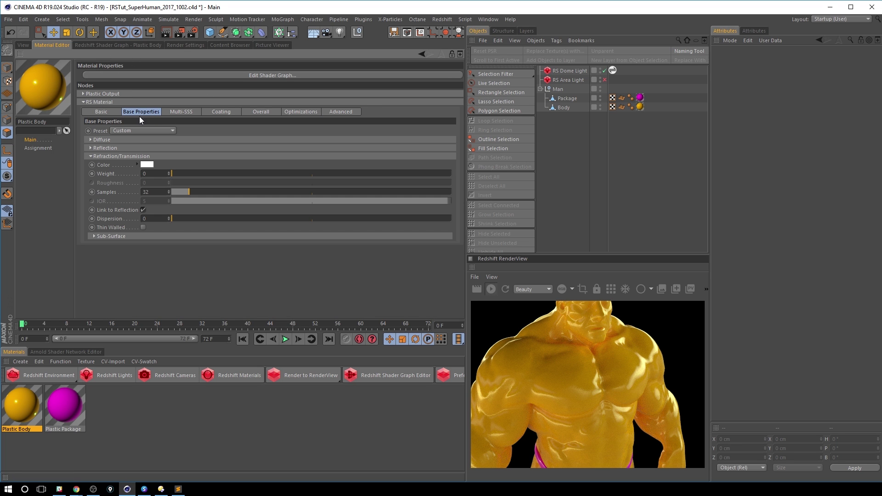
left_click(26, 46)
left_click(53, 45)
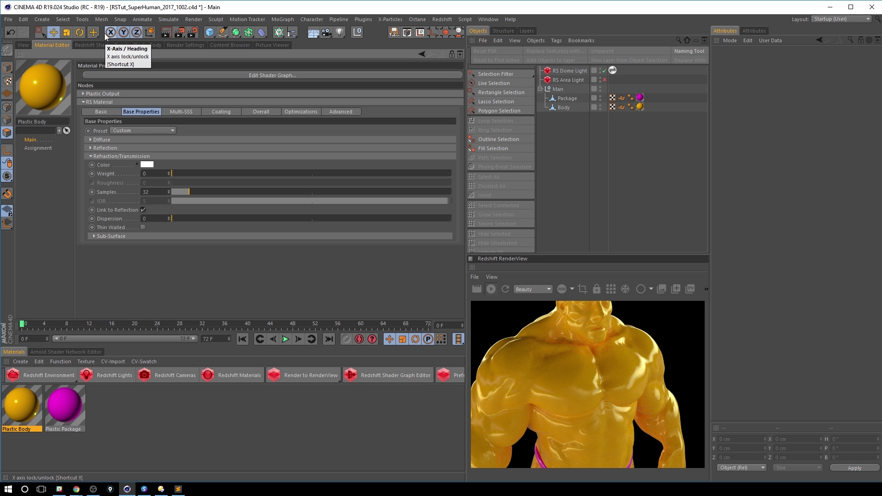
Examine the available Redshift material types and the Plastic Body's Multi-SSS layers, and return to the perspective view.
left_click(247, 380)
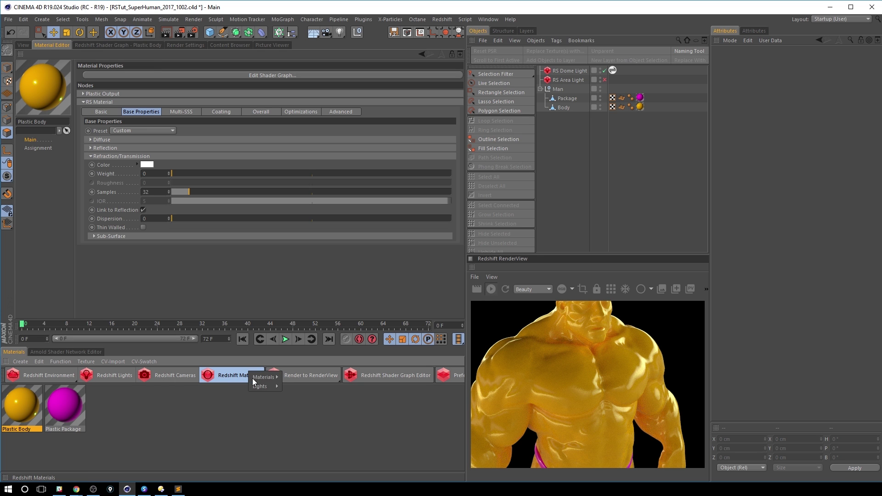
mouse_move(272, 378)
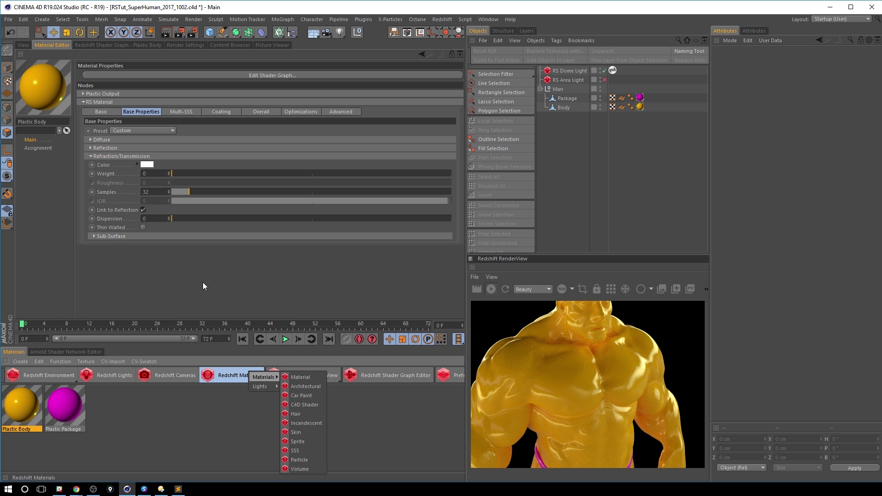
left_click(202, 114)
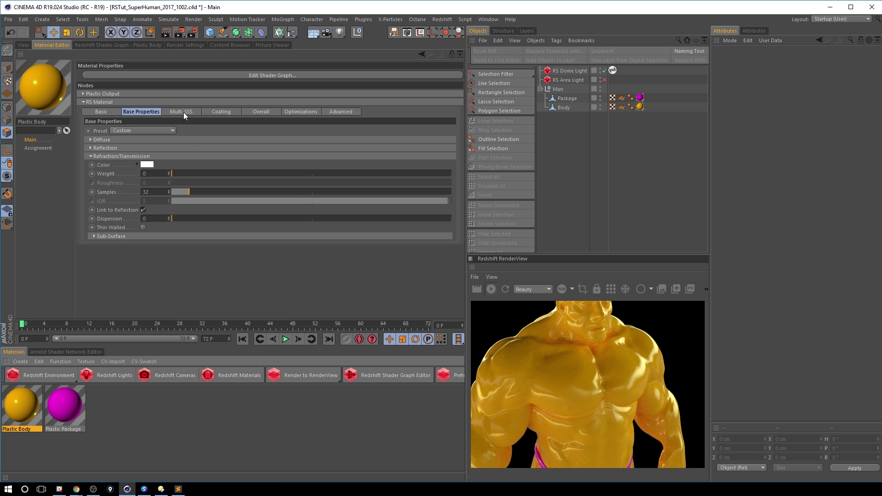
left_click(184, 111)
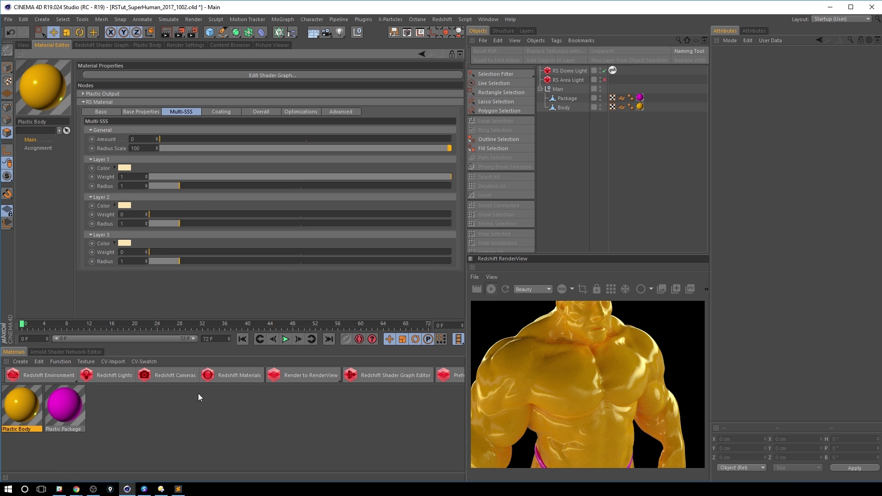
left_click(242, 378)
mouse_move(273, 377)
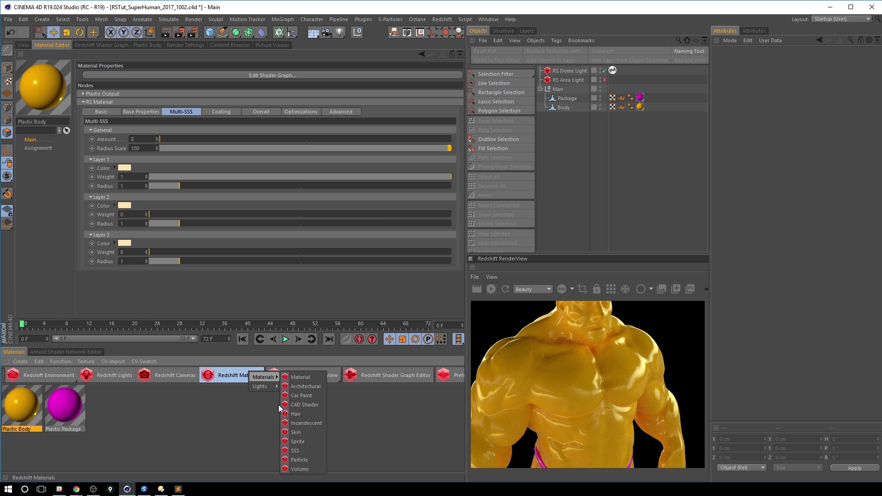
left_click(30, 43)
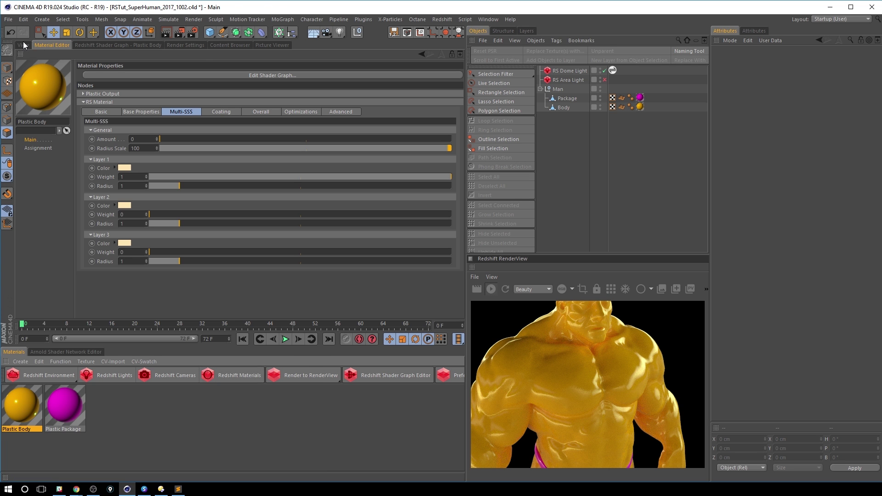
left_click(23, 42)
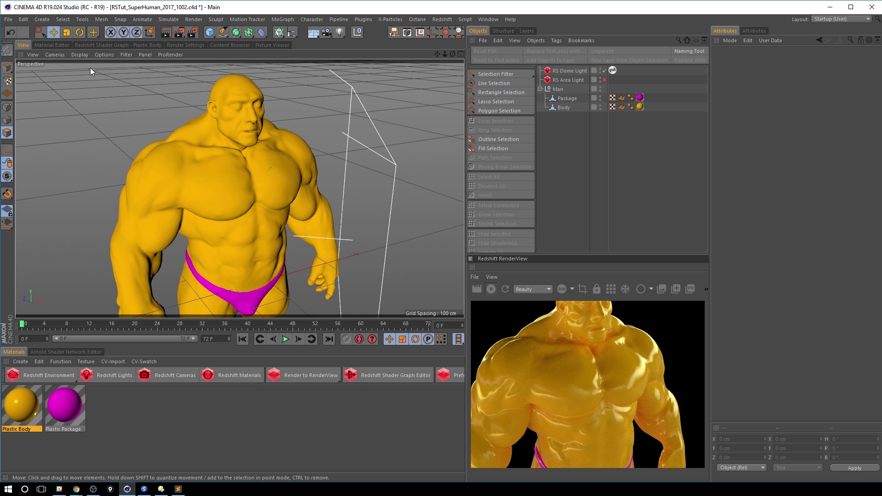